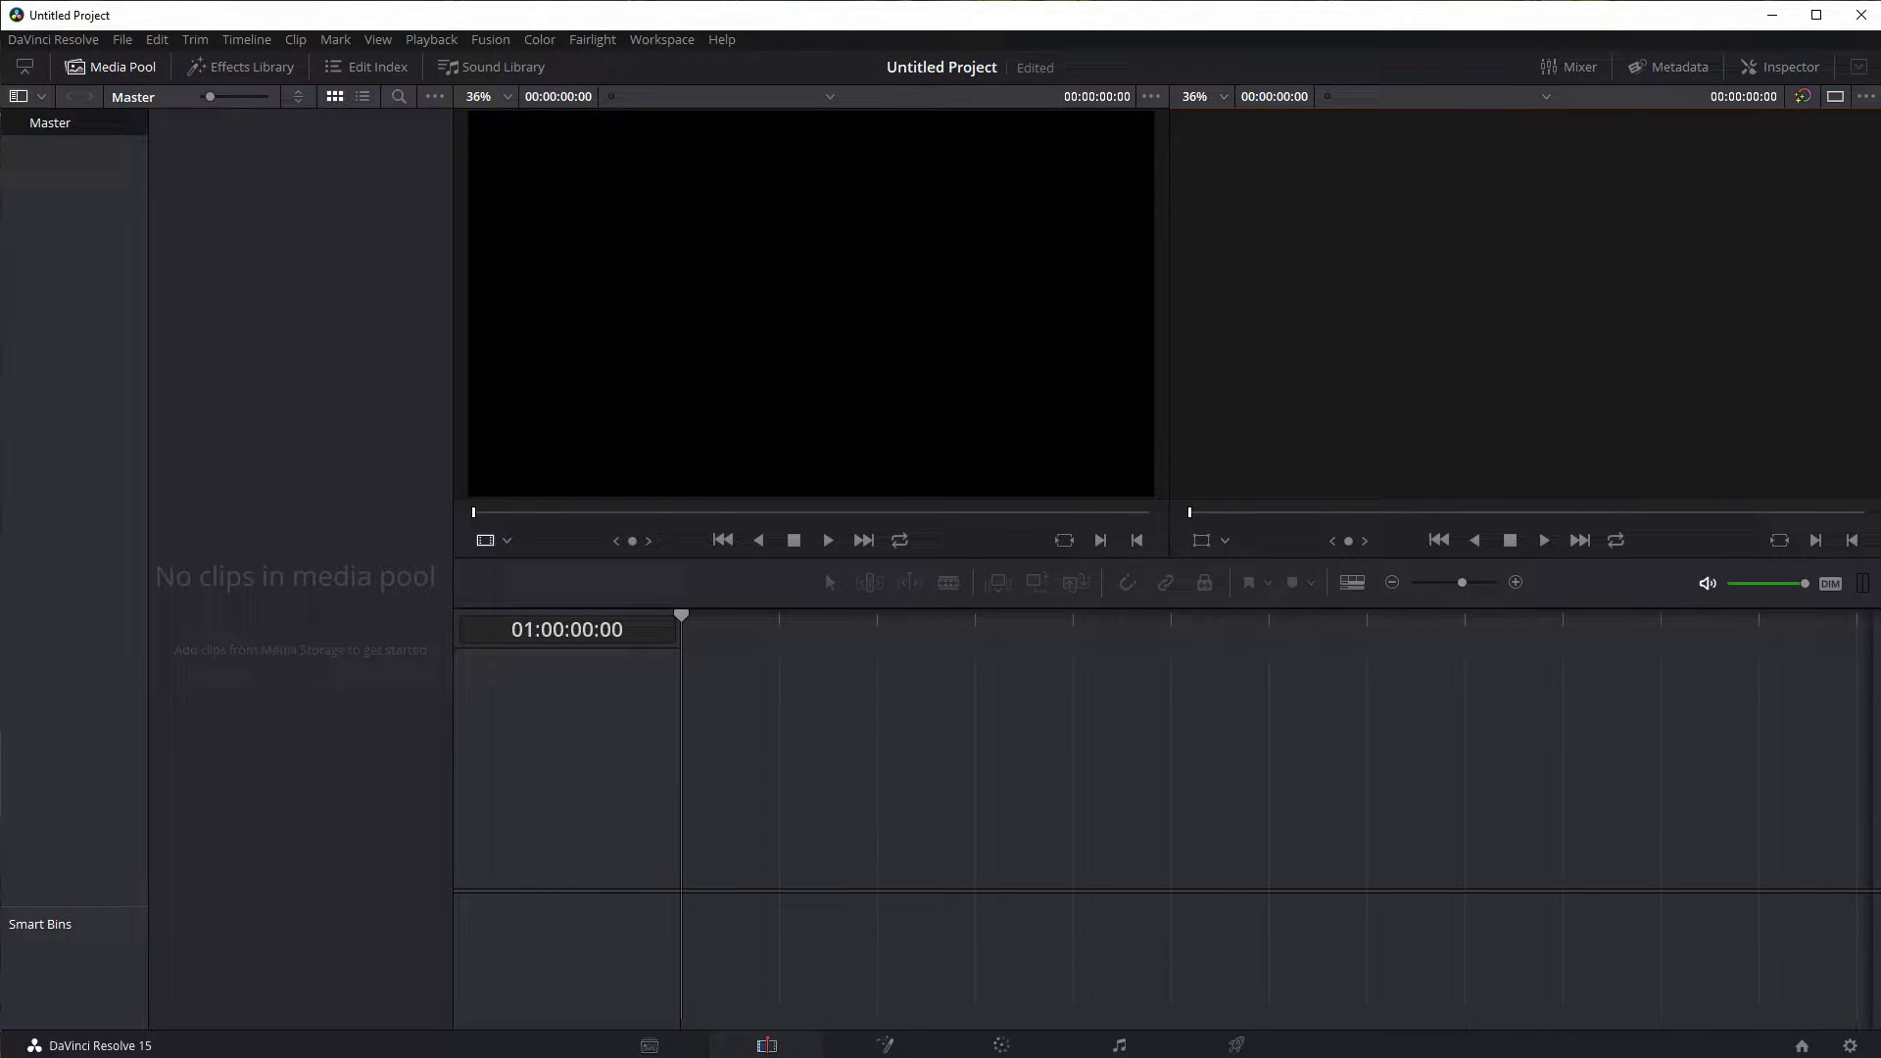
Step: Drag MVI_7489, MVI_7522 and MVI_7571 from Explorer's 100CANON folder into the Resolve Media Pool
{"action": "key", "text": "alt+Tab"}
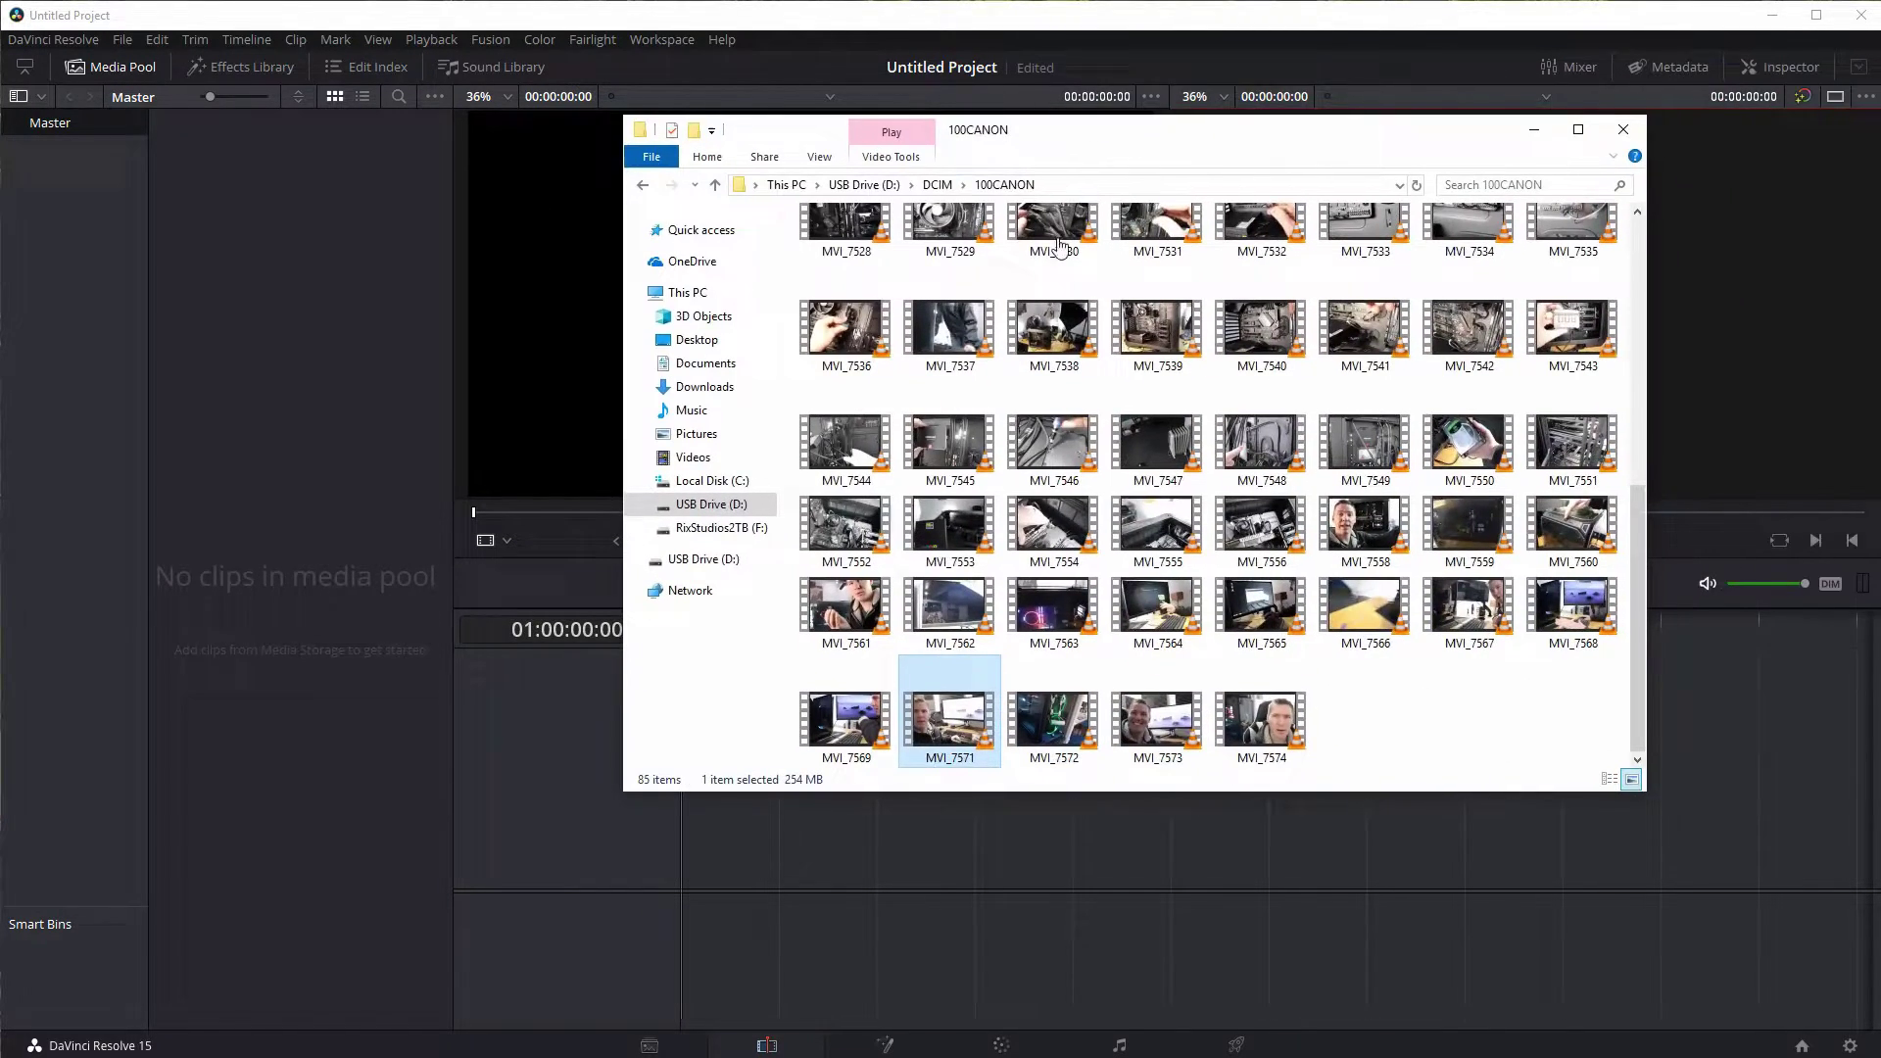
{"action": "left_click", "coordinate": [1371, 730]}
{"action": "scroll", "coordinate": [1365, 722], "scroll_direction": "up", "scroll_amount": 5}
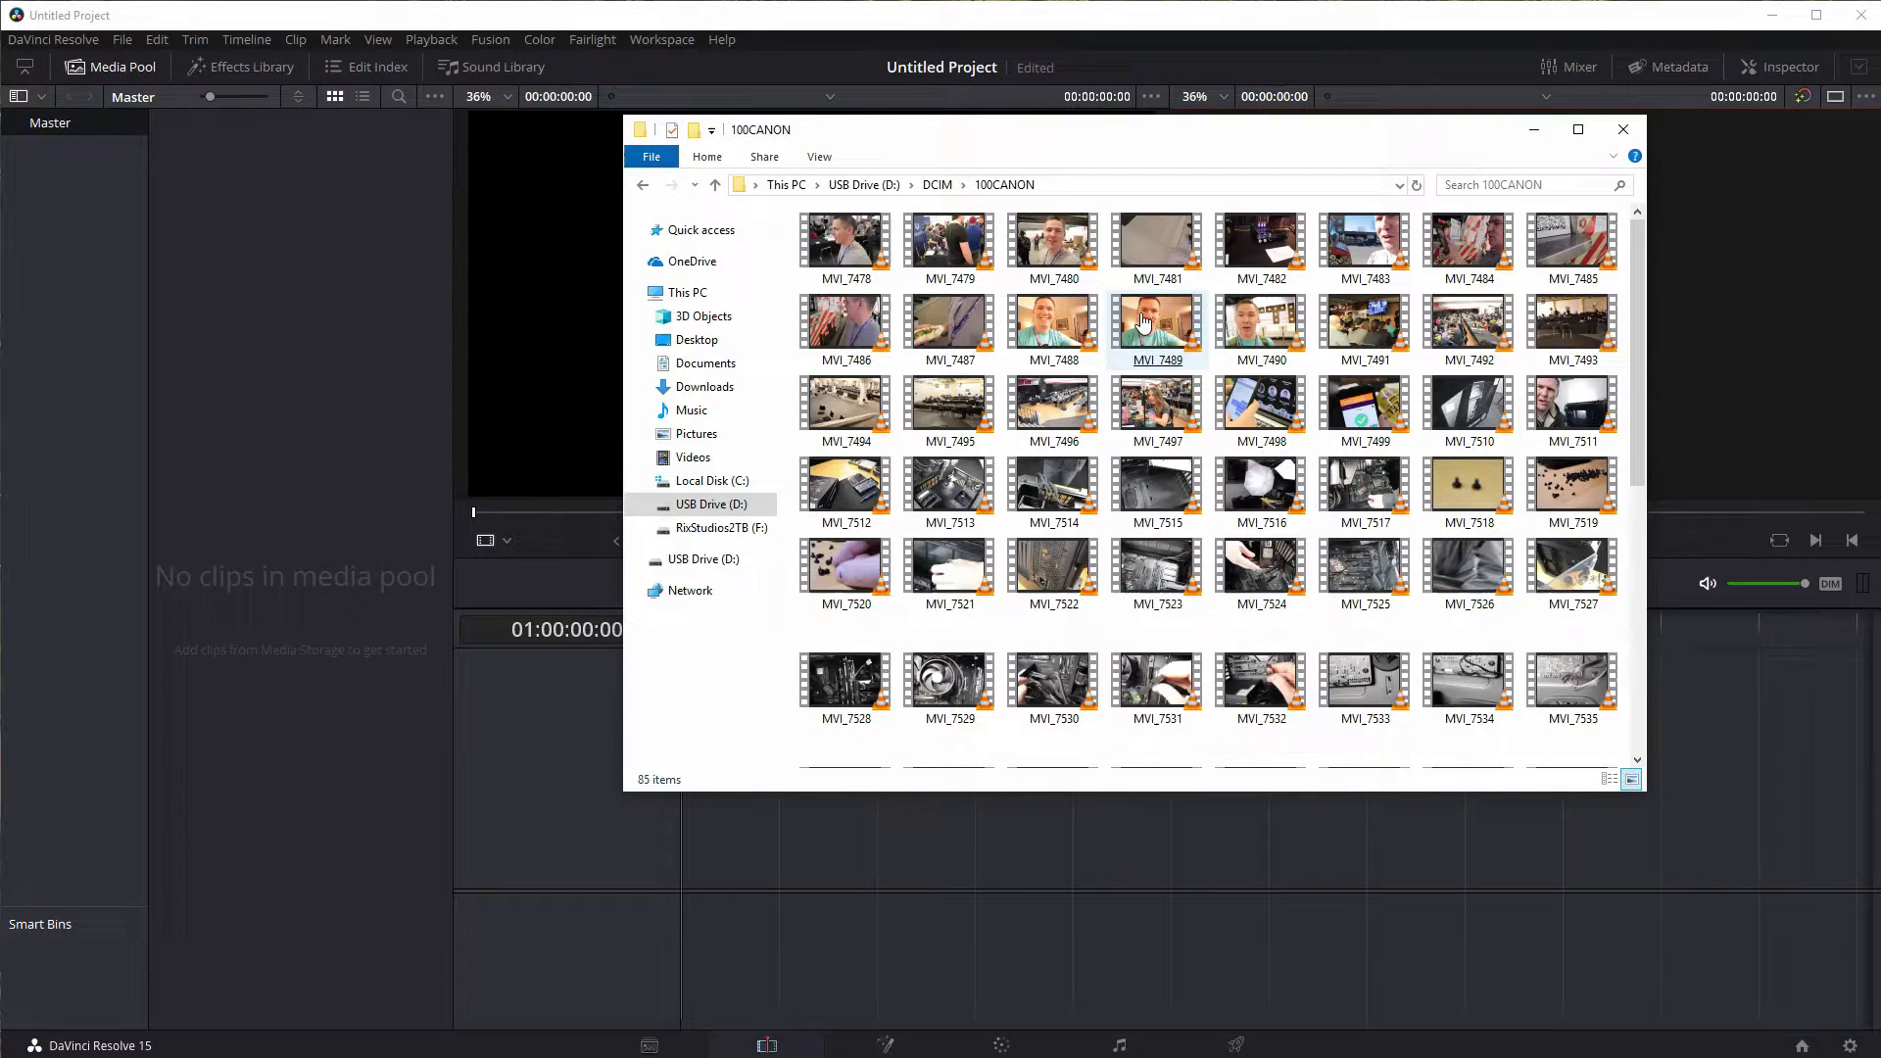
{"action": "left_click_drag", "start_coordinate": [1144, 322], "coordinate": [303, 314]}
{"action": "left_click", "coordinate": [1053, 568]}
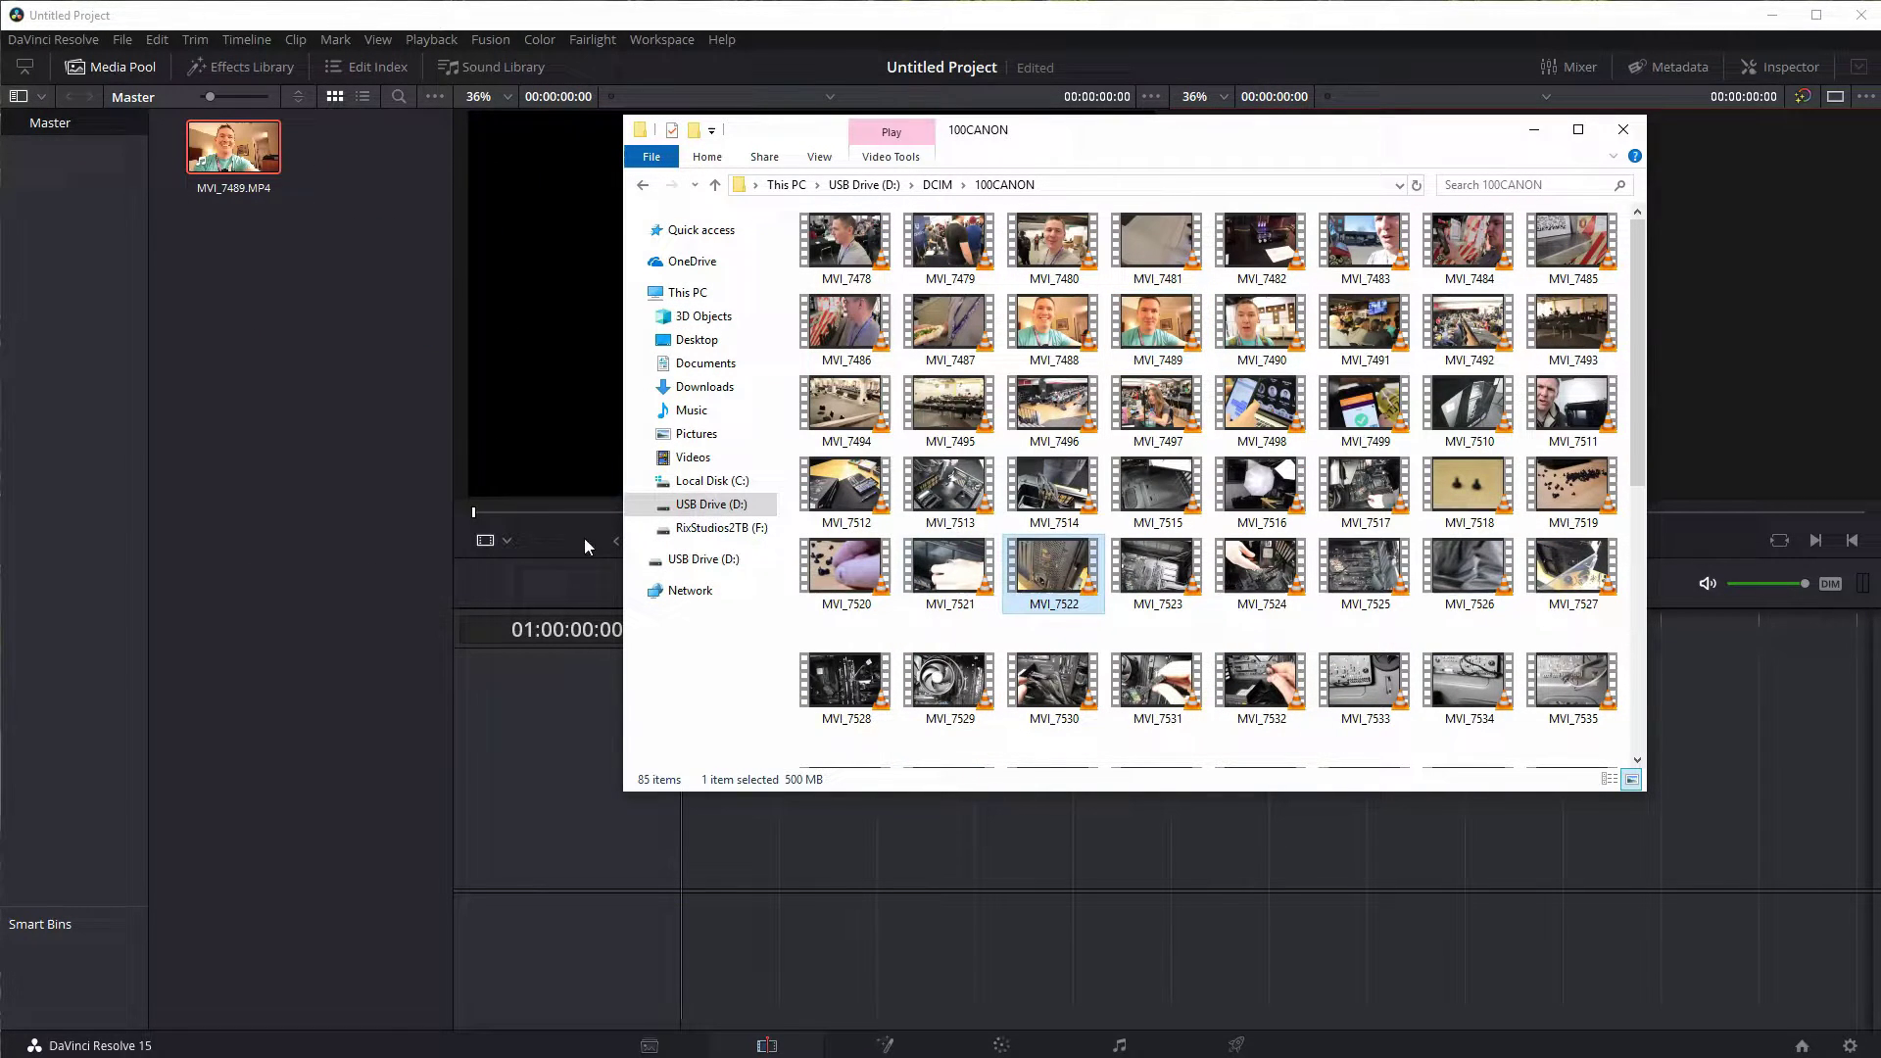
{"action": "left_click_drag", "start_coordinate": [584, 538], "coordinate": [368, 431]}
{"action": "scroll", "coordinate": [1056, 637], "scroll_direction": "down", "scroll_amount": 5}
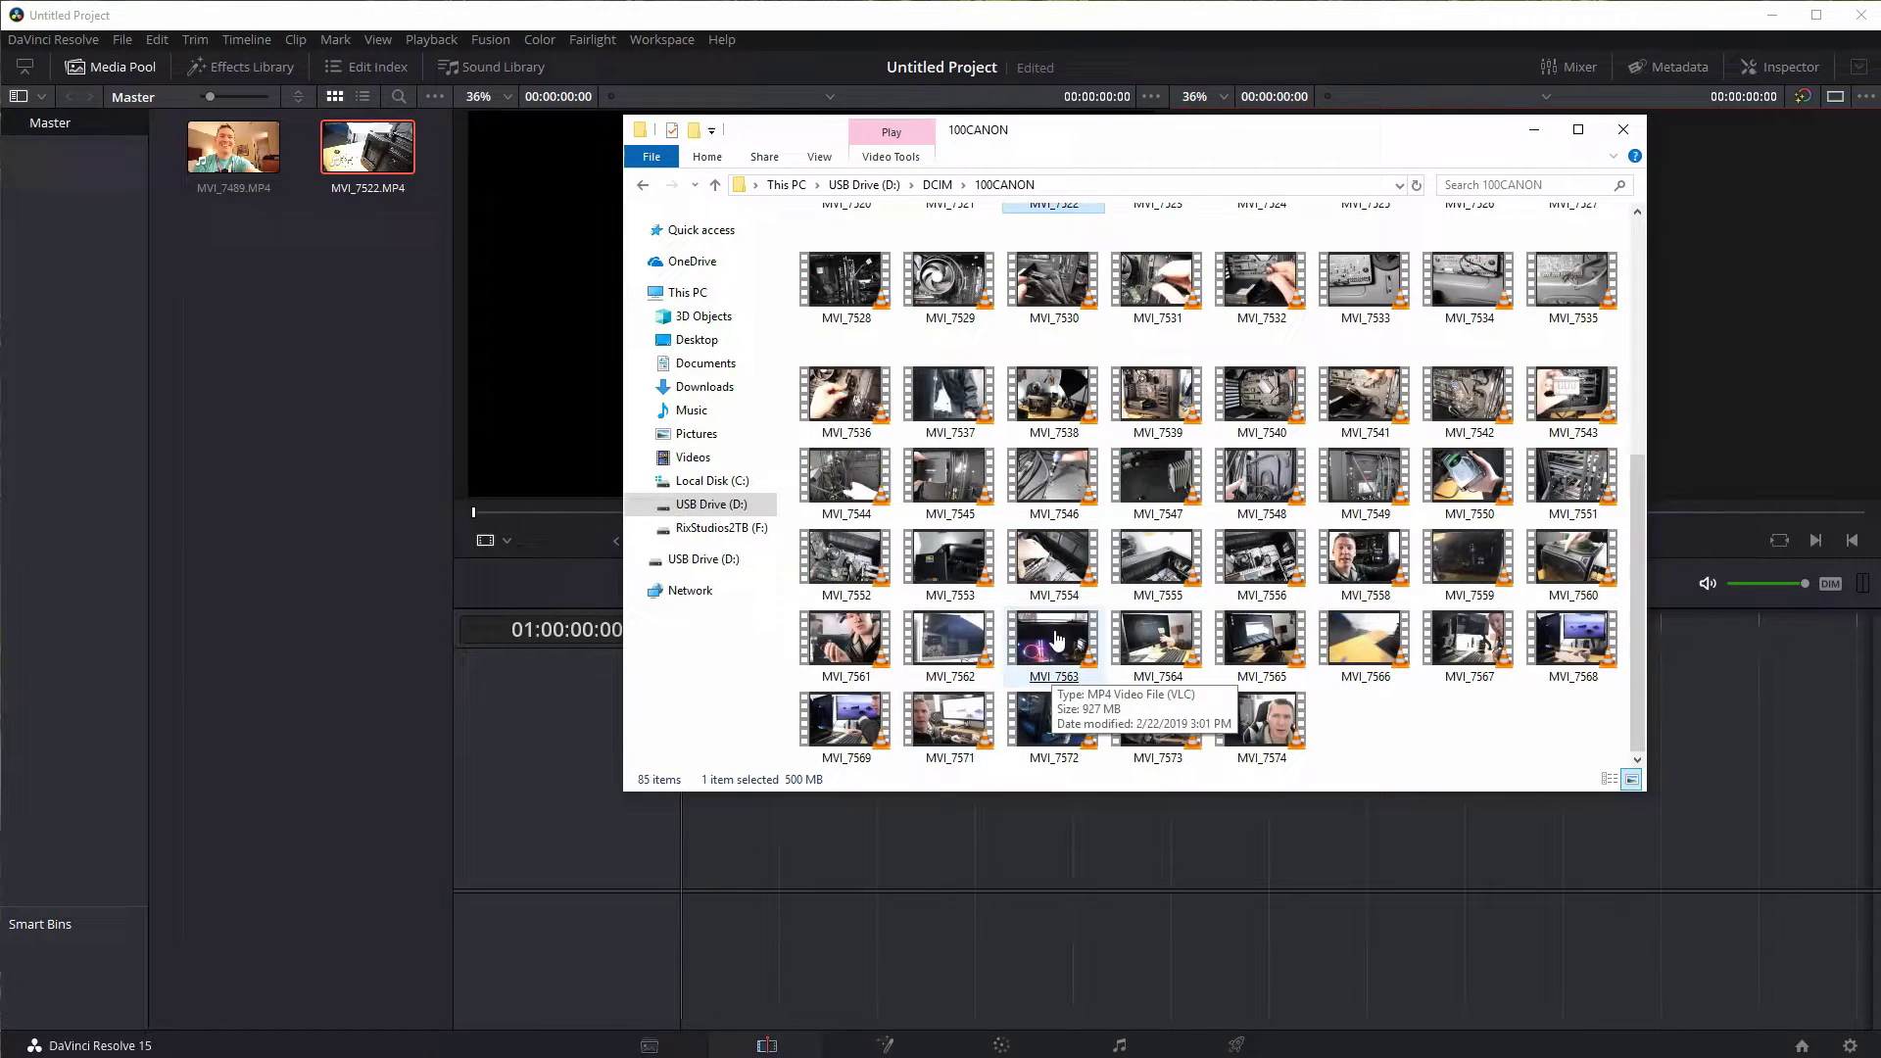
{"action": "left_click_drag", "start_coordinate": [948, 720], "coordinate": [354, 625]}
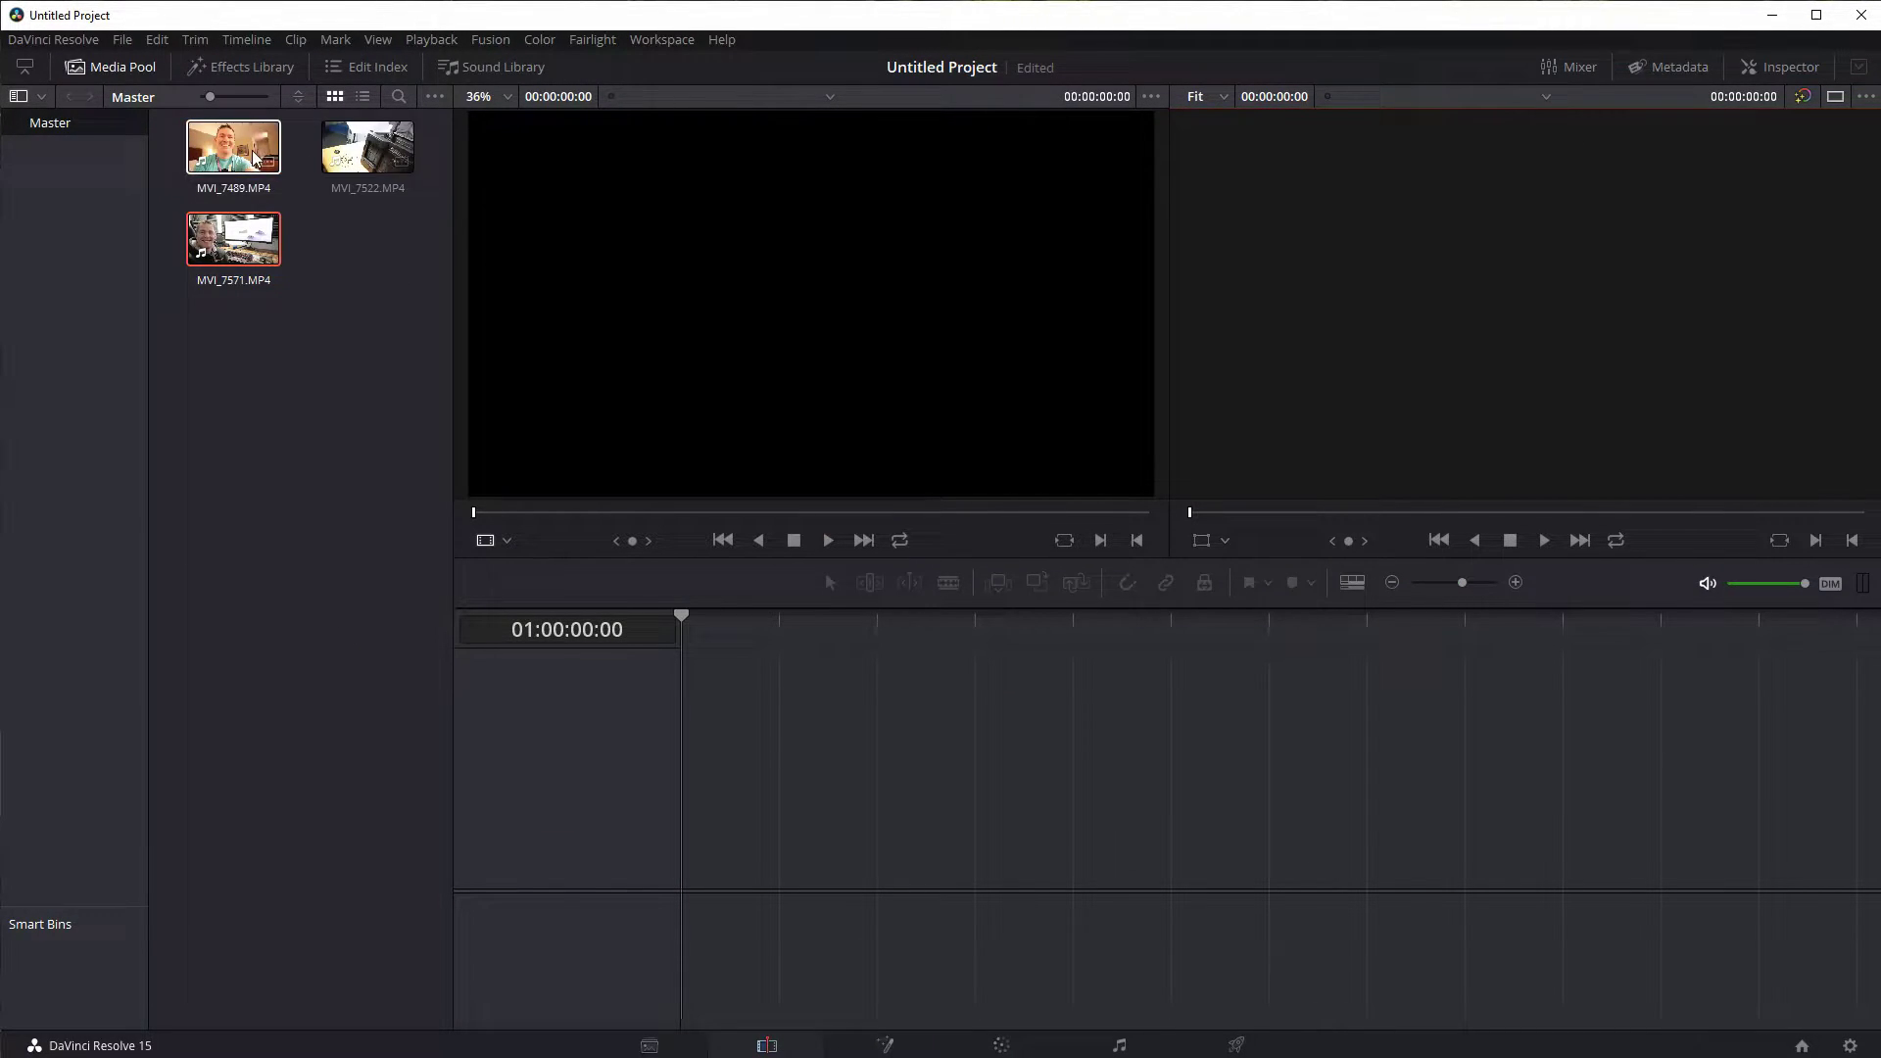
Step: Cycle through the Effects Library, Edit Index, Media Pool and Sound Library panels, leaving only the Effects Library full-height
{"action": "left_click", "coordinate": [232, 75]}
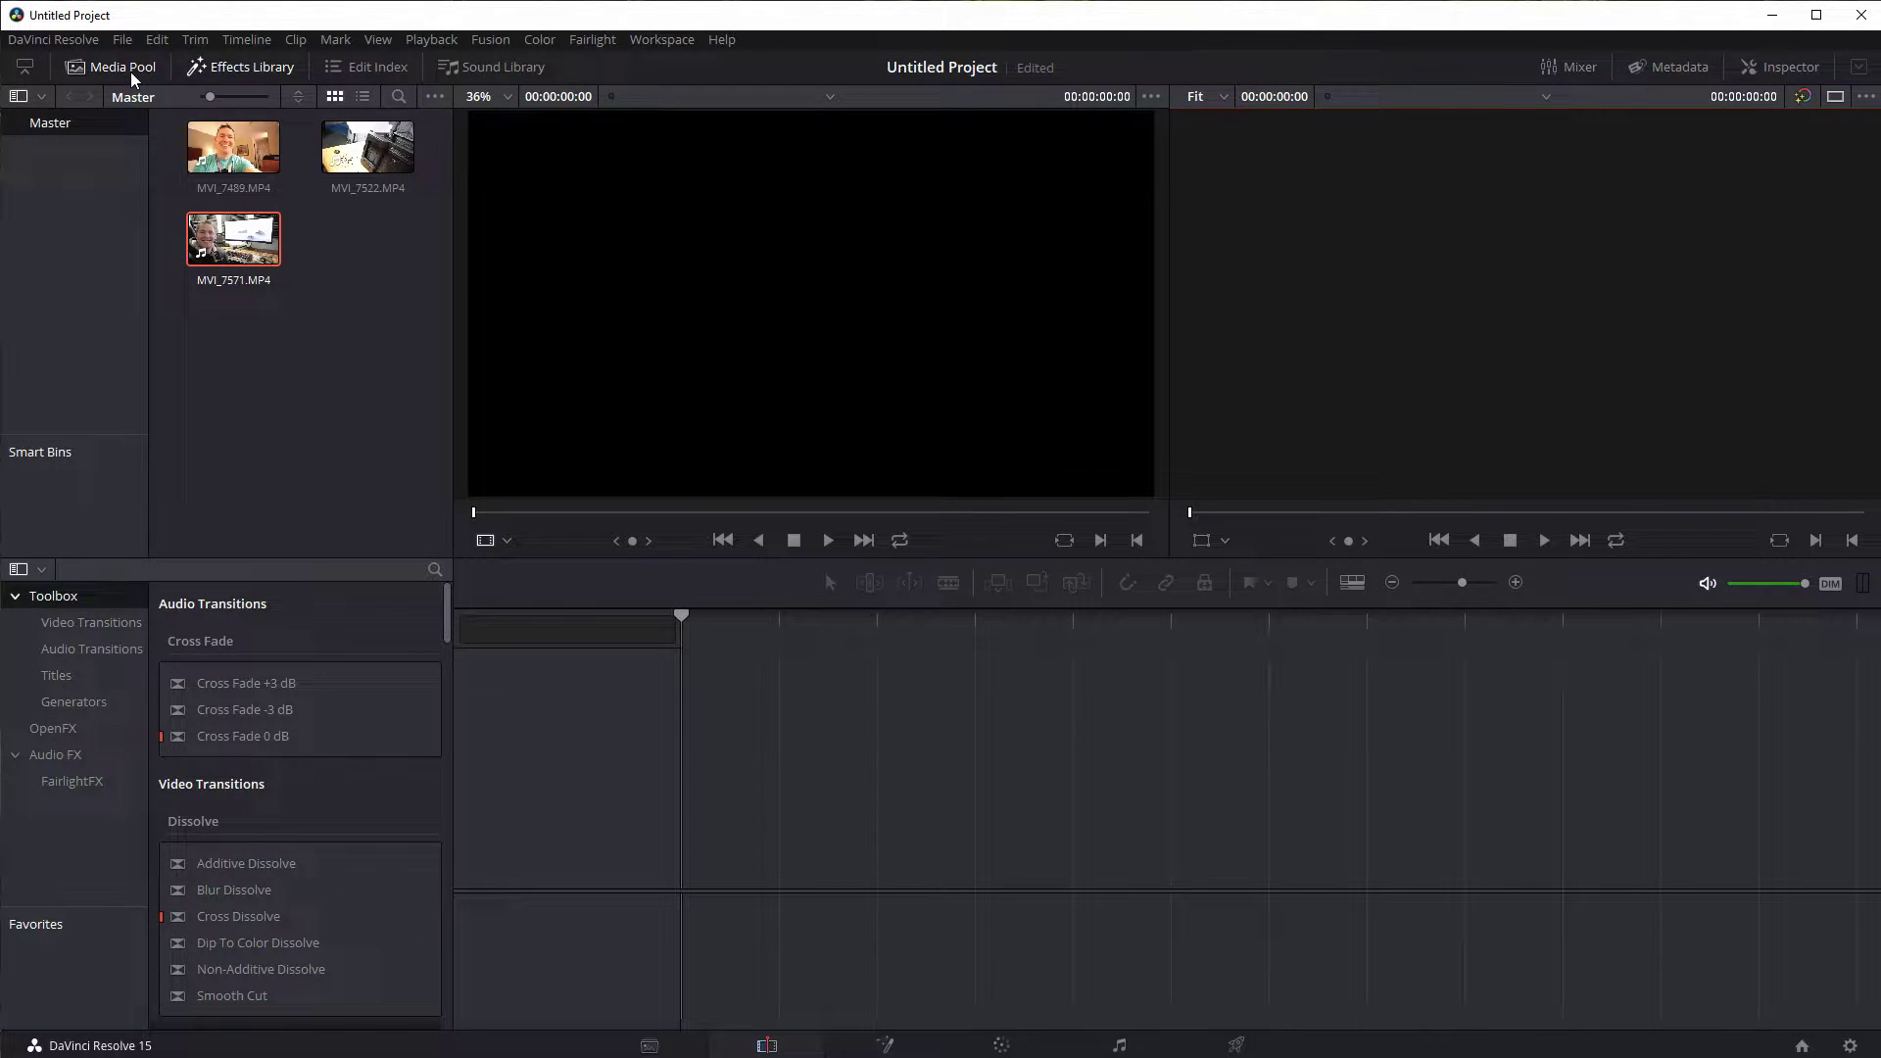
{"action": "left_click", "coordinate": [365, 66]}
{"action": "left_click", "coordinate": [118, 67]}
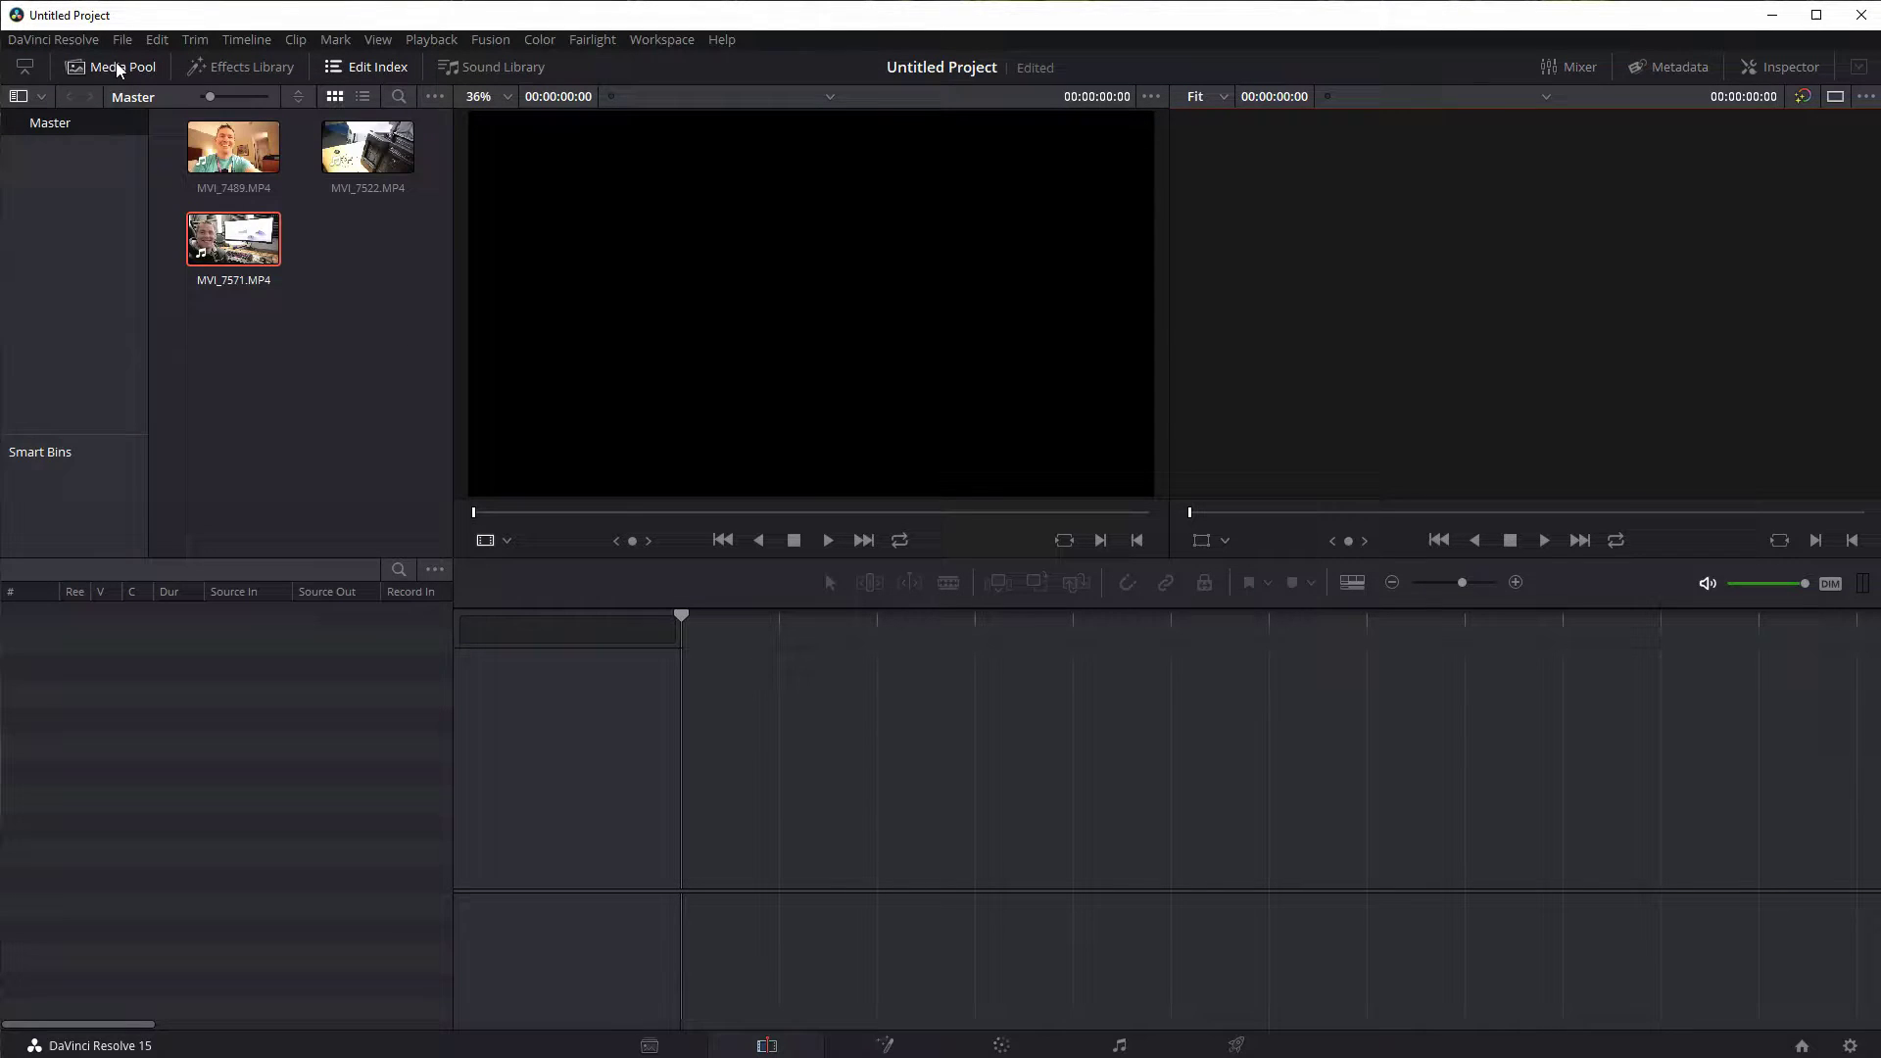
{"action": "left_click", "coordinate": [266, 66]}
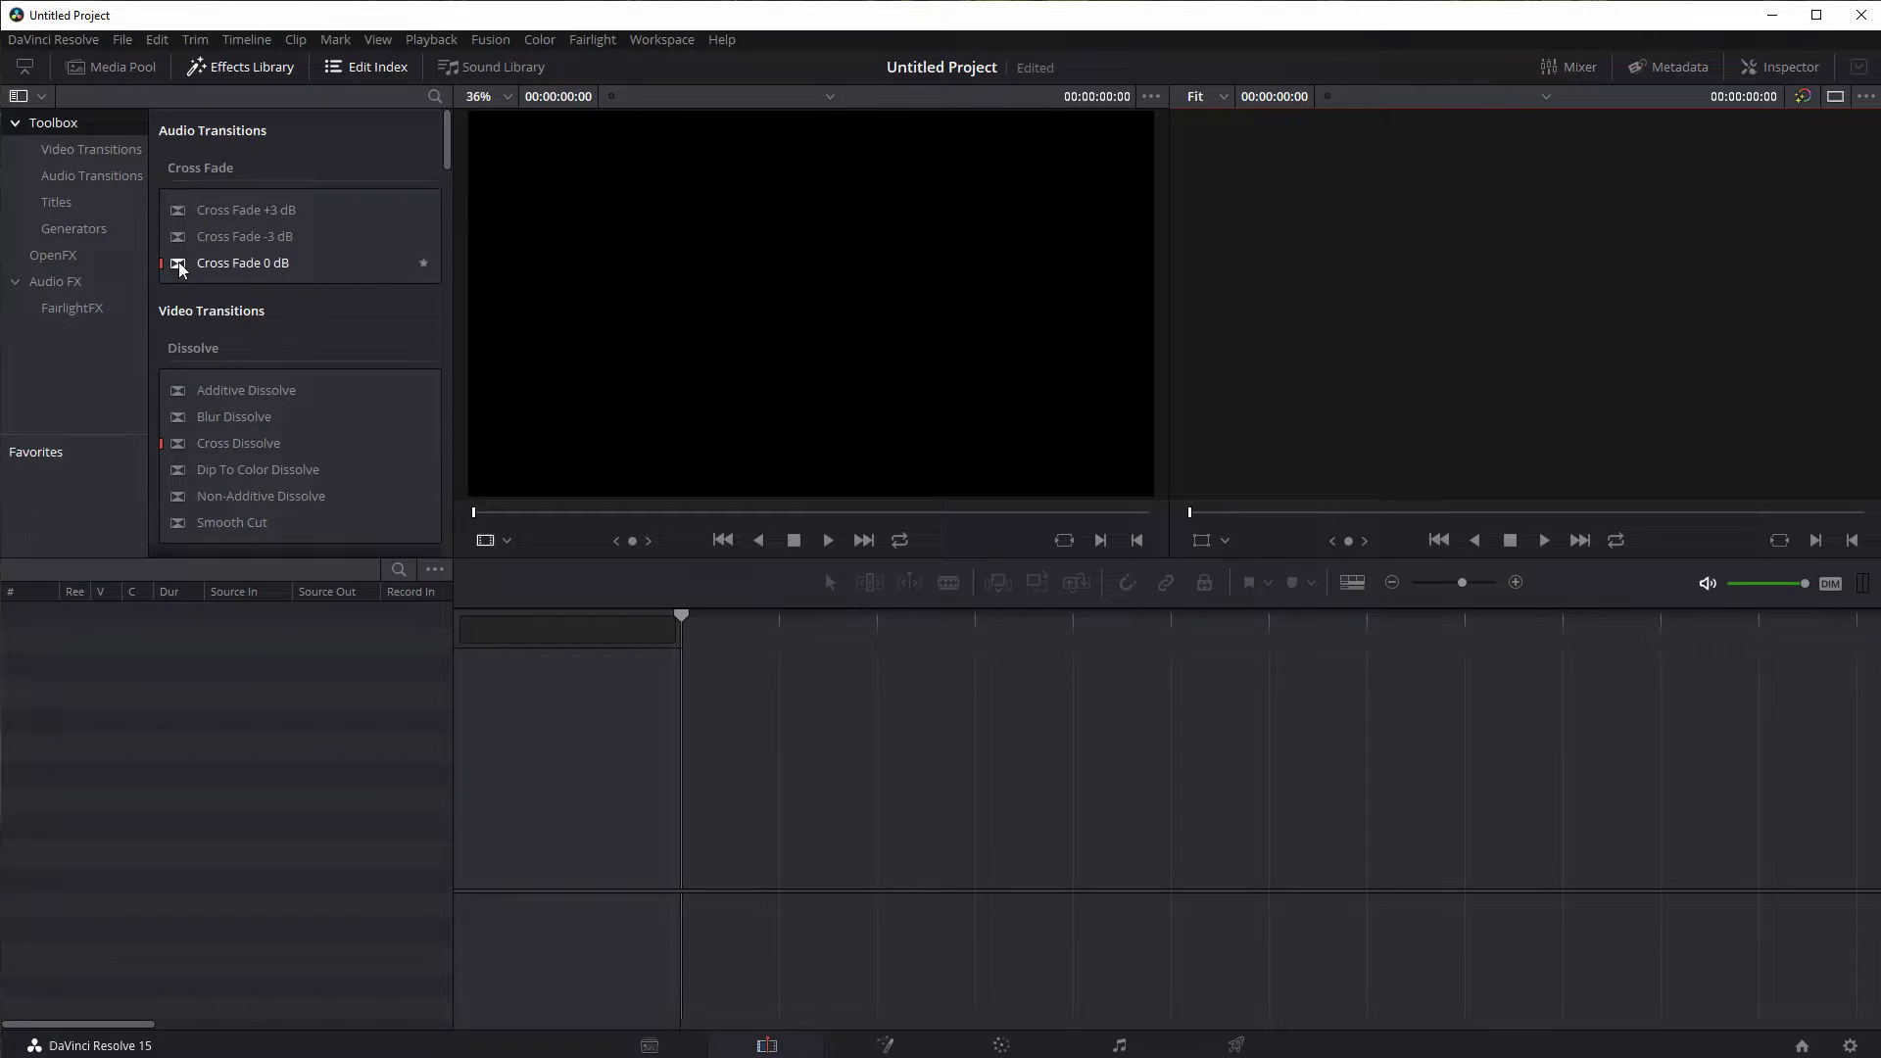
{"action": "left_click", "coordinate": [345, 68]}
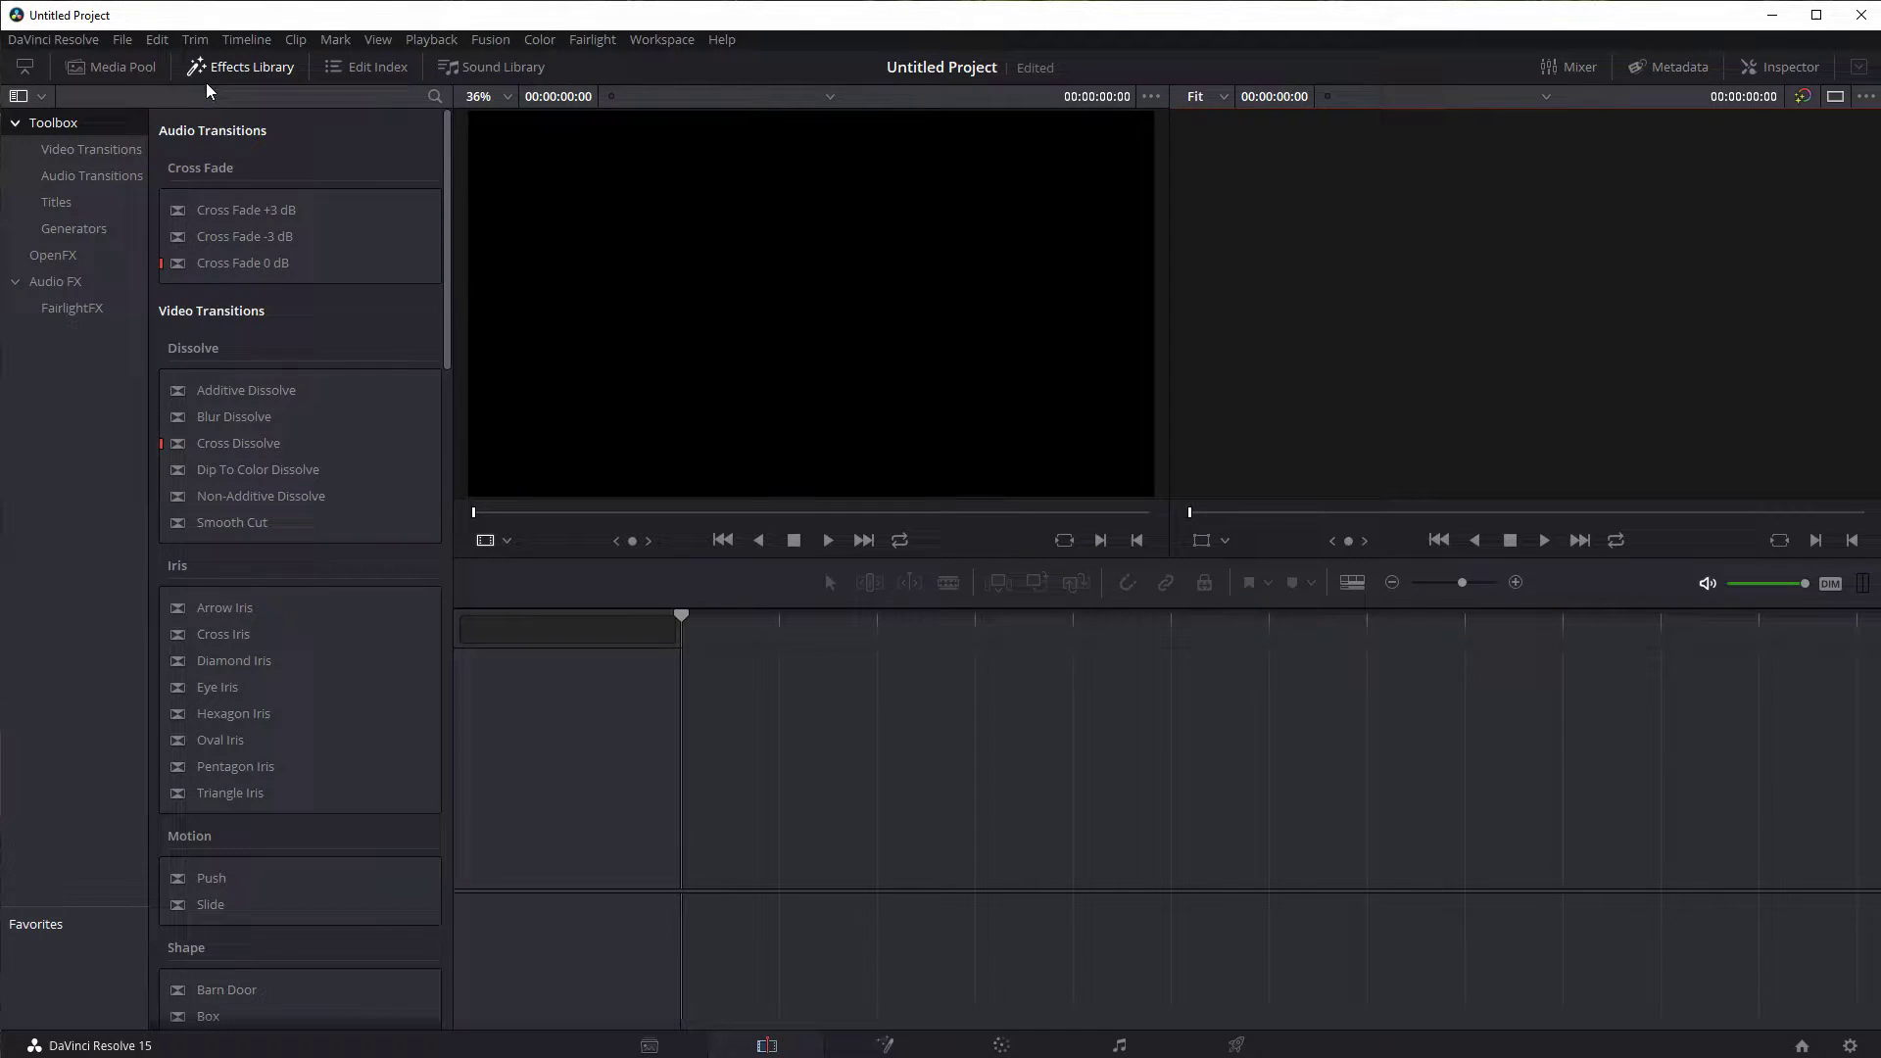
{"action": "left_click", "coordinate": [237, 72]}
{"action": "left_click", "coordinate": [244, 66]}
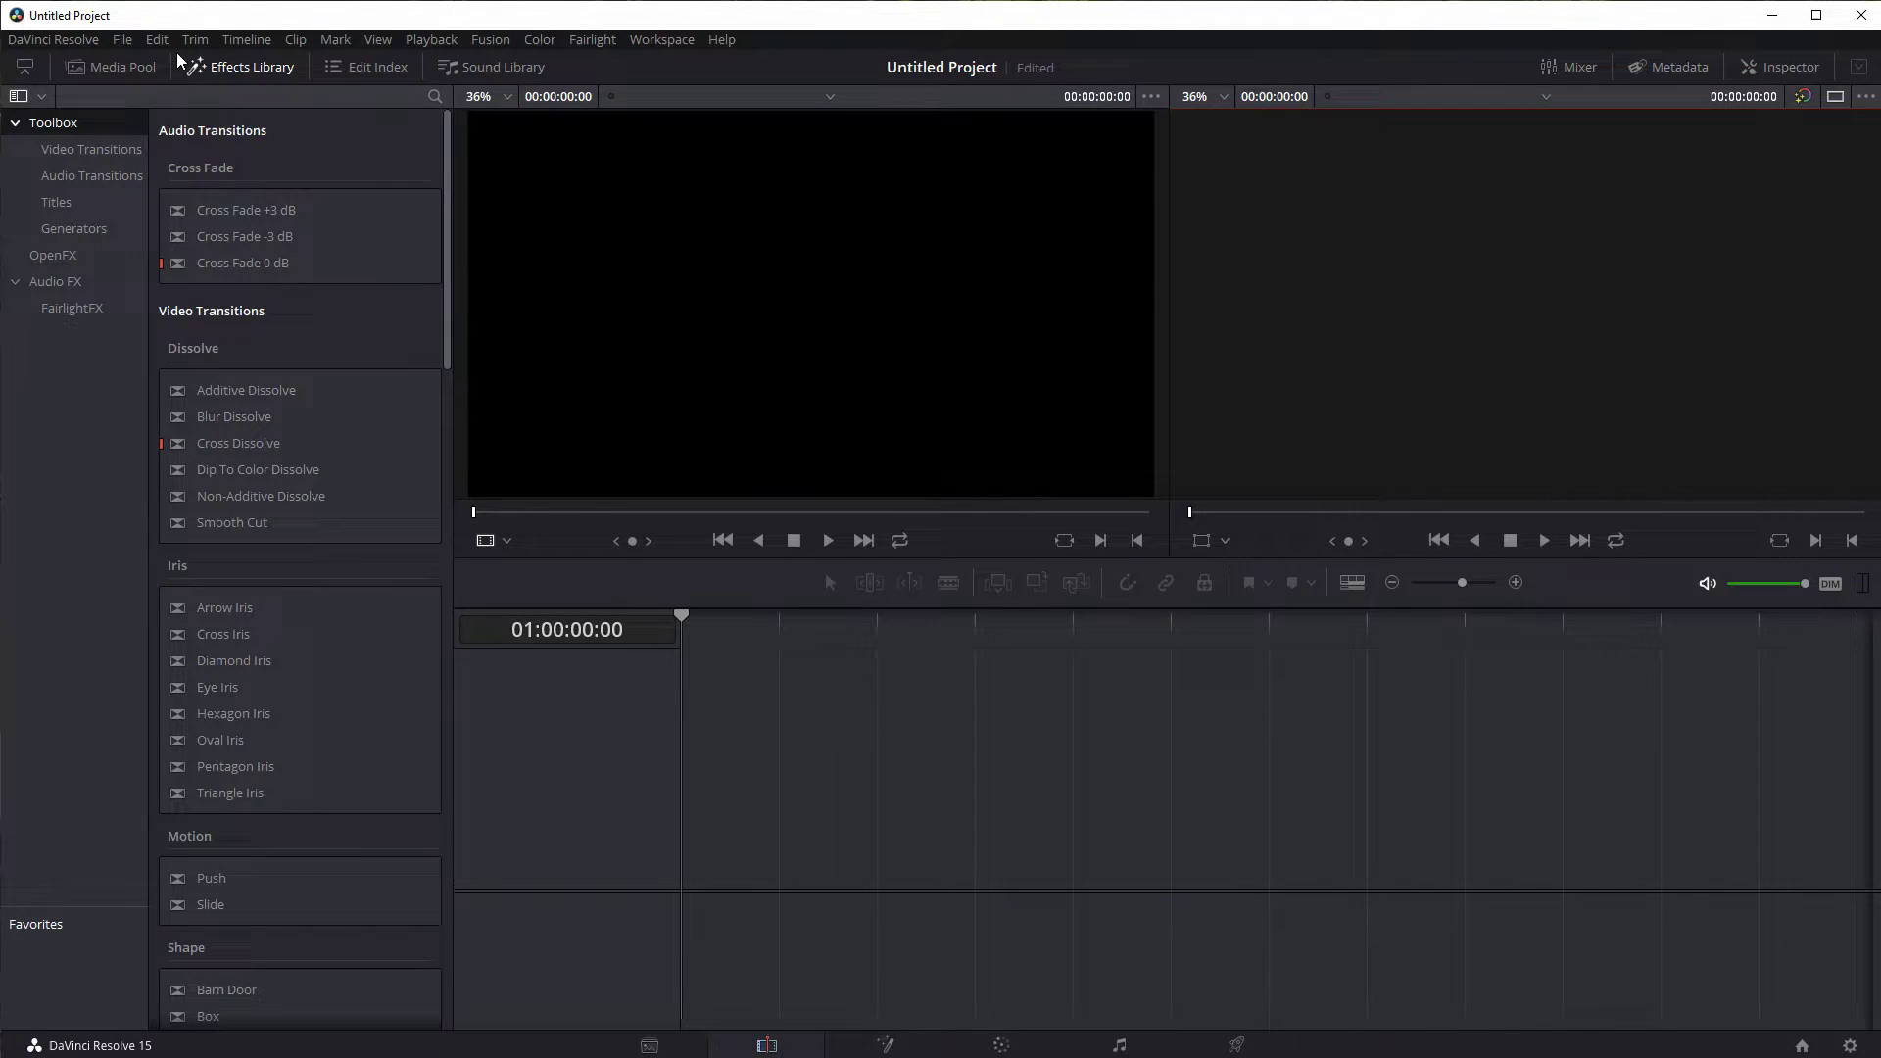
{"action": "left_click", "coordinate": [109, 70]}
{"action": "left_click", "coordinate": [351, 79]}
{"action": "left_click", "coordinate": [478, 71]}
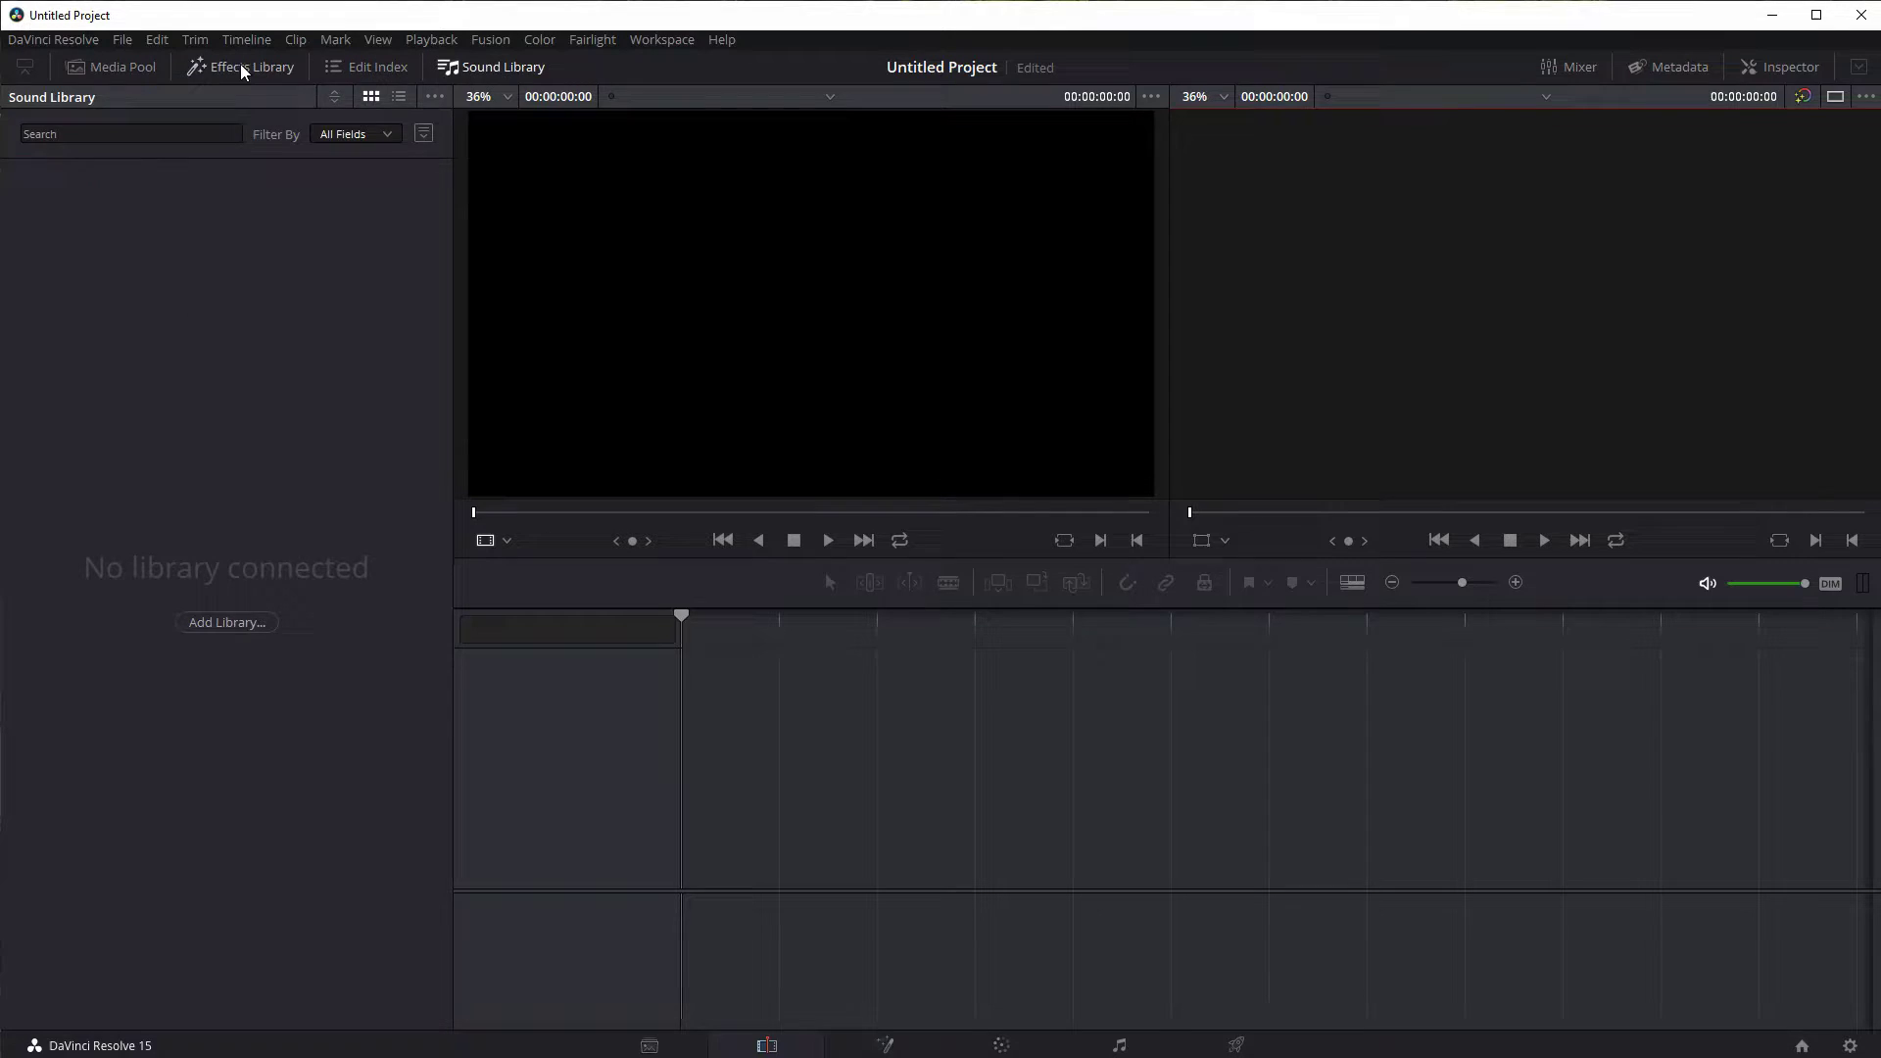
{"action": "left_click", "coordinate": [245, 67]}
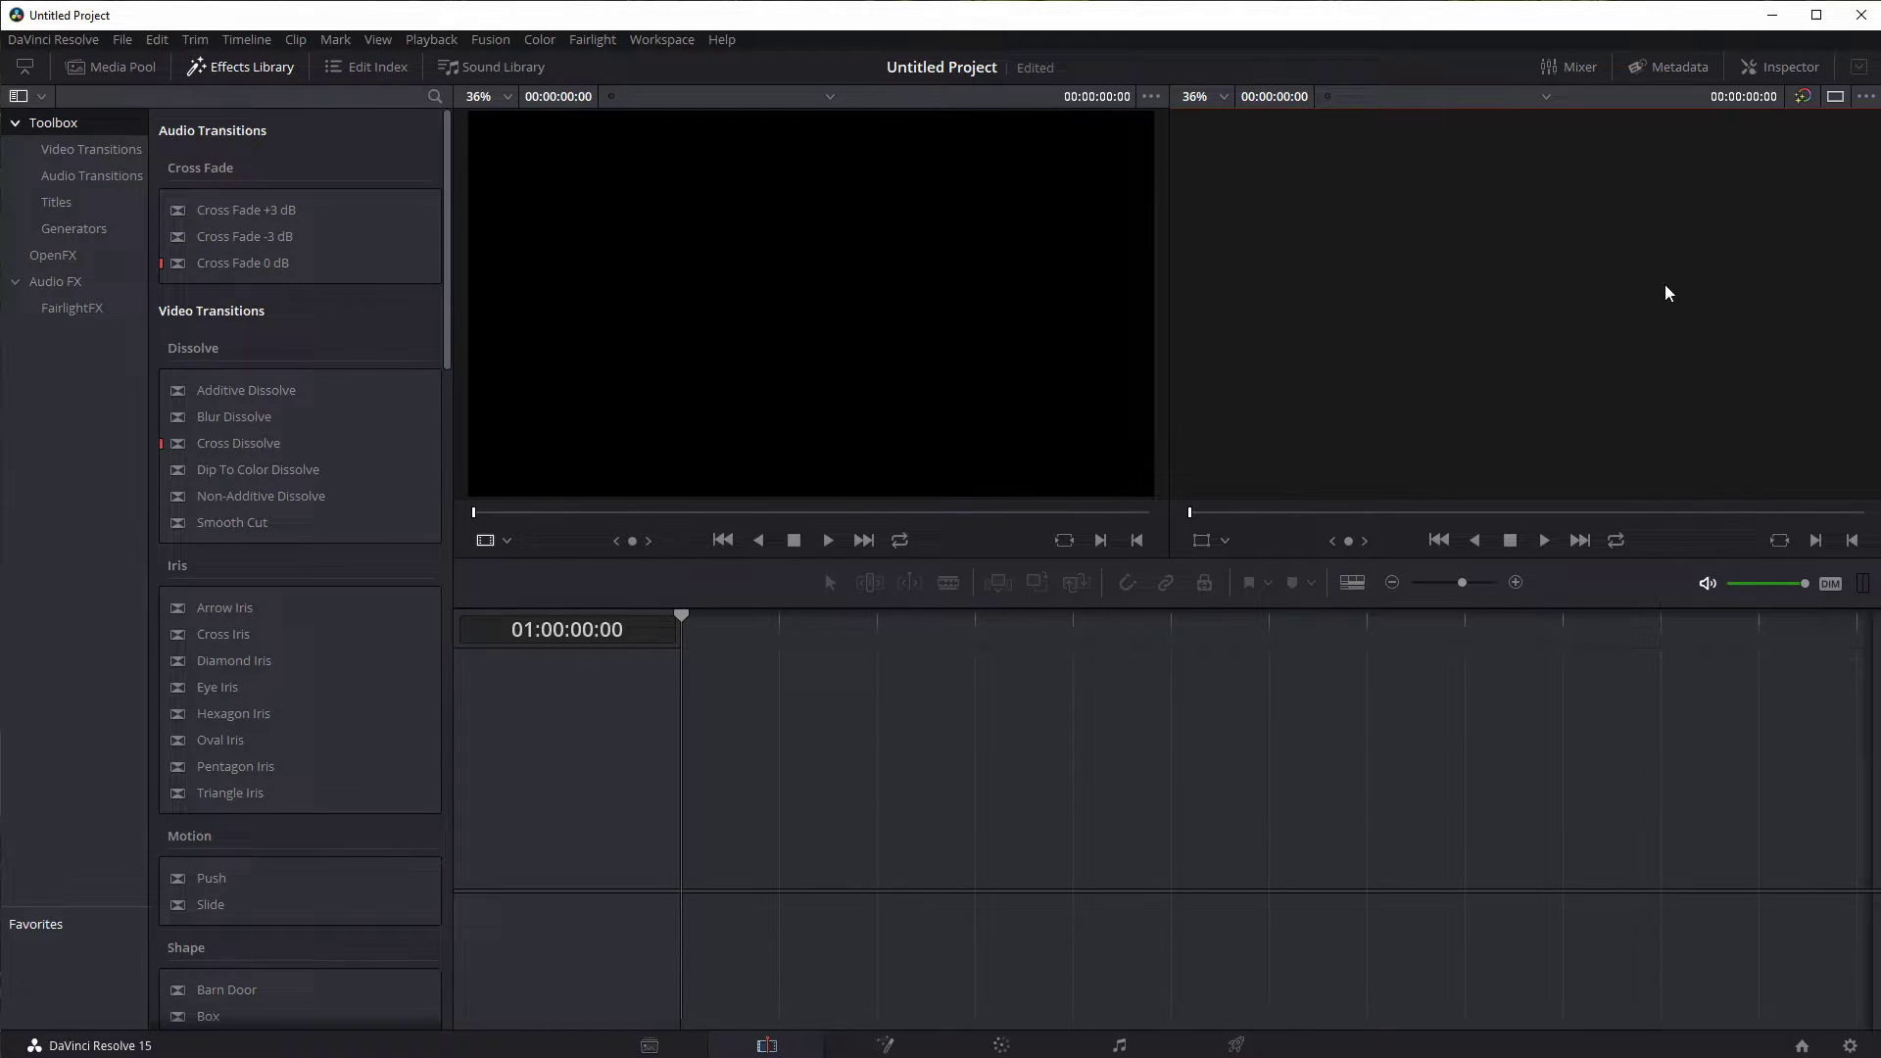
Step: Toggle the effects category sidebar and browse Video Transitions, Titles, Generators and Audio FX
{"action": "left_click", "coordinate": [19, 97]}
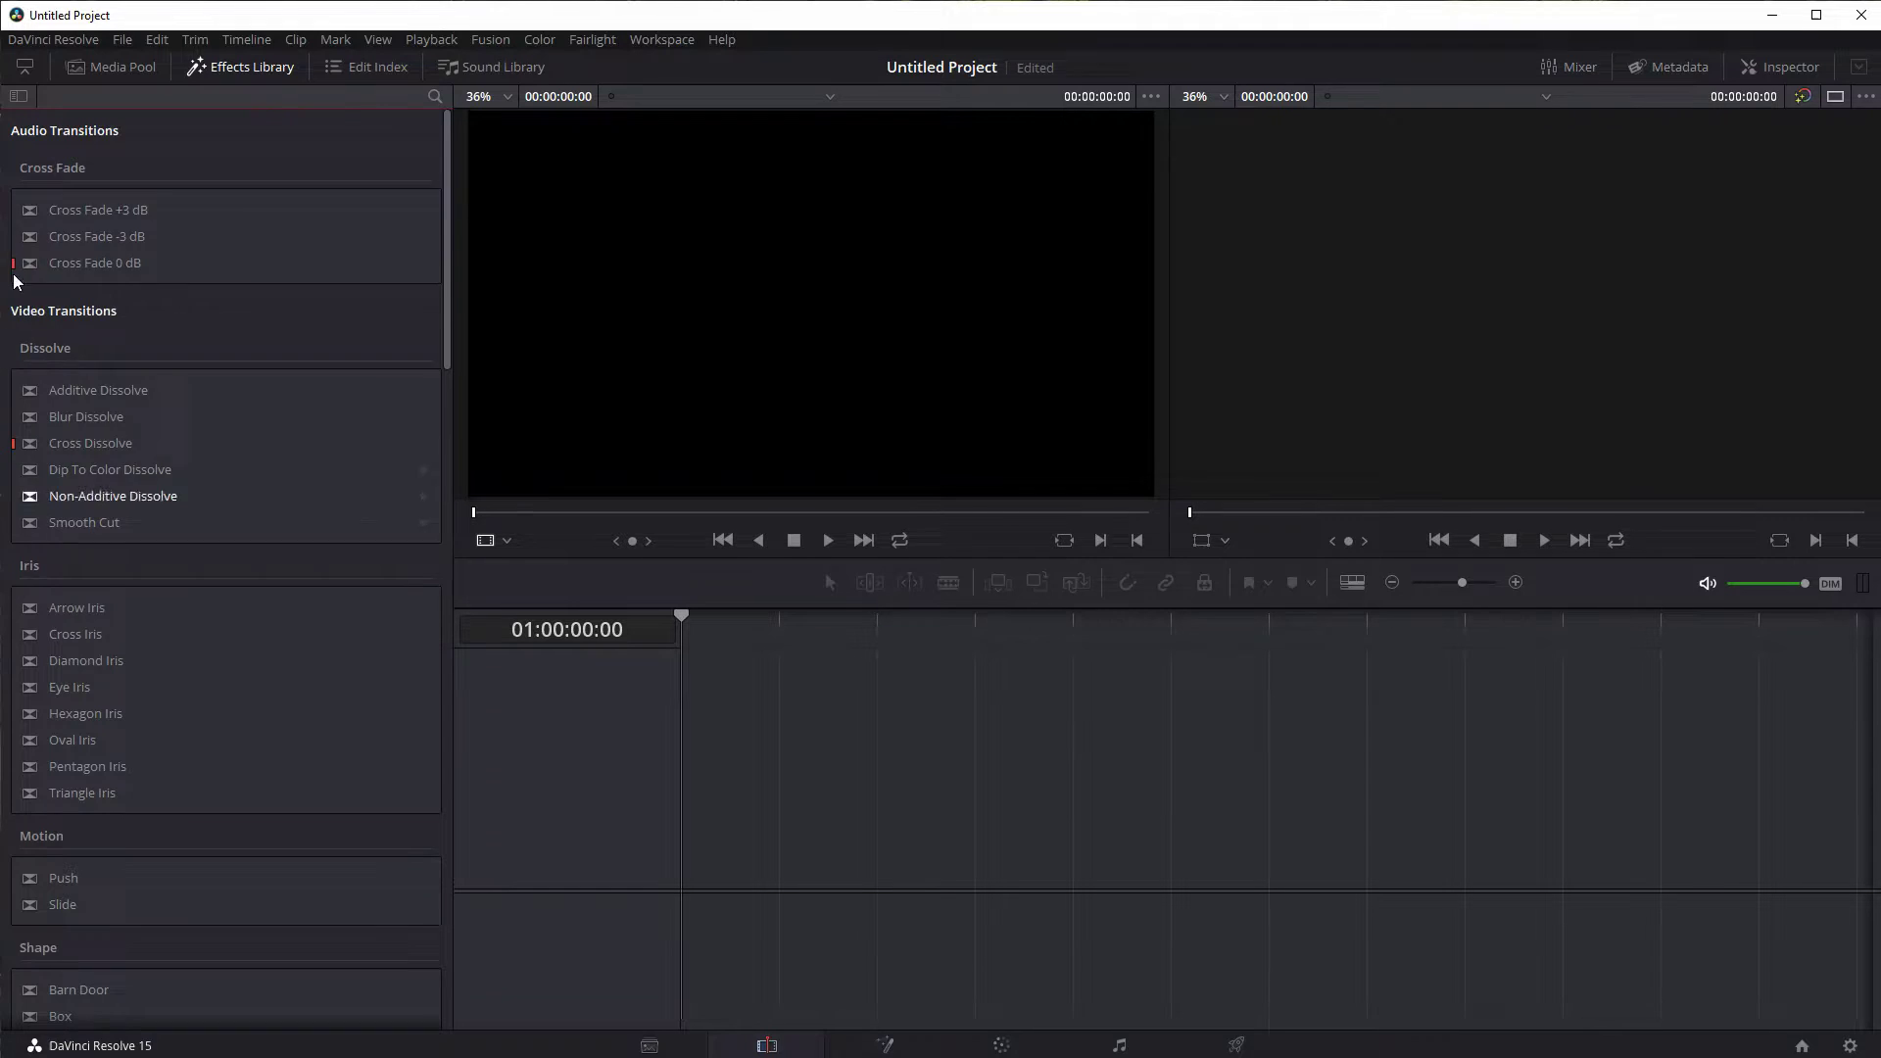
{"action": "left_click", "coordinate": [20, 98]}
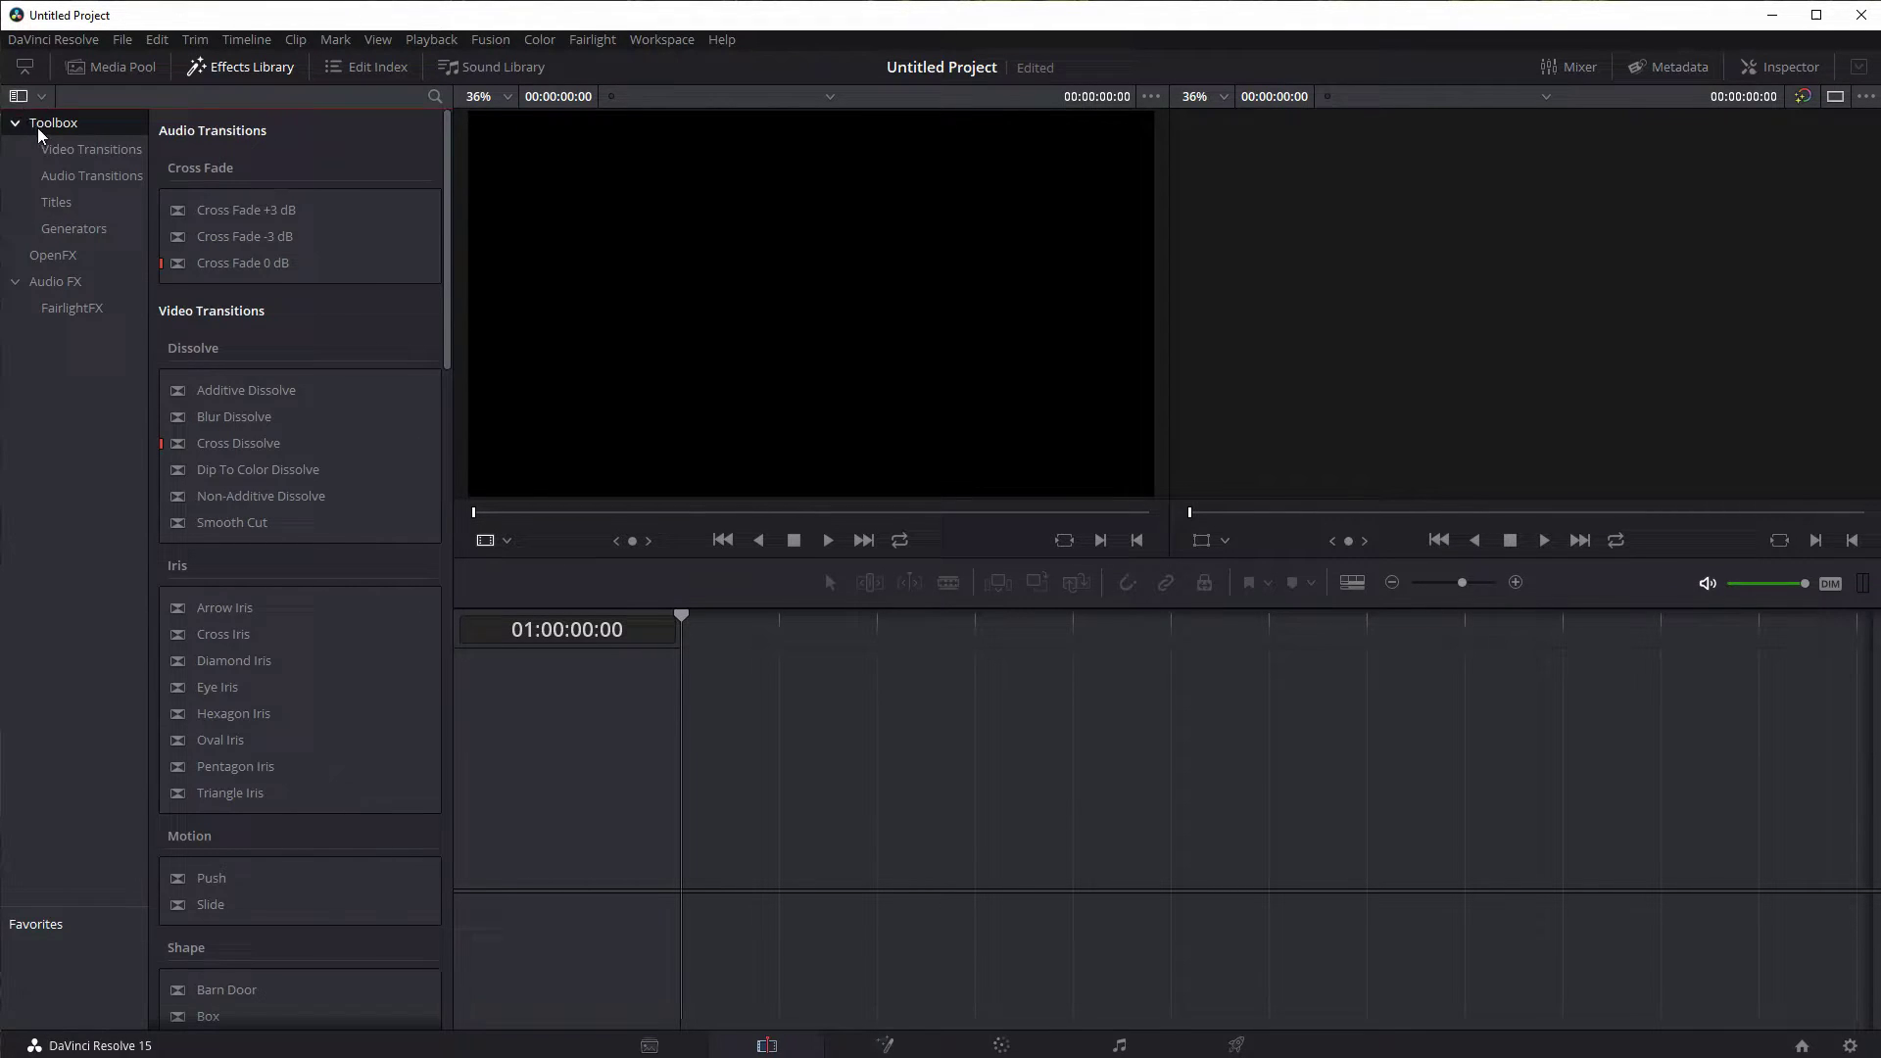
{"action": "left_click", "coordinate": [54, 149]}
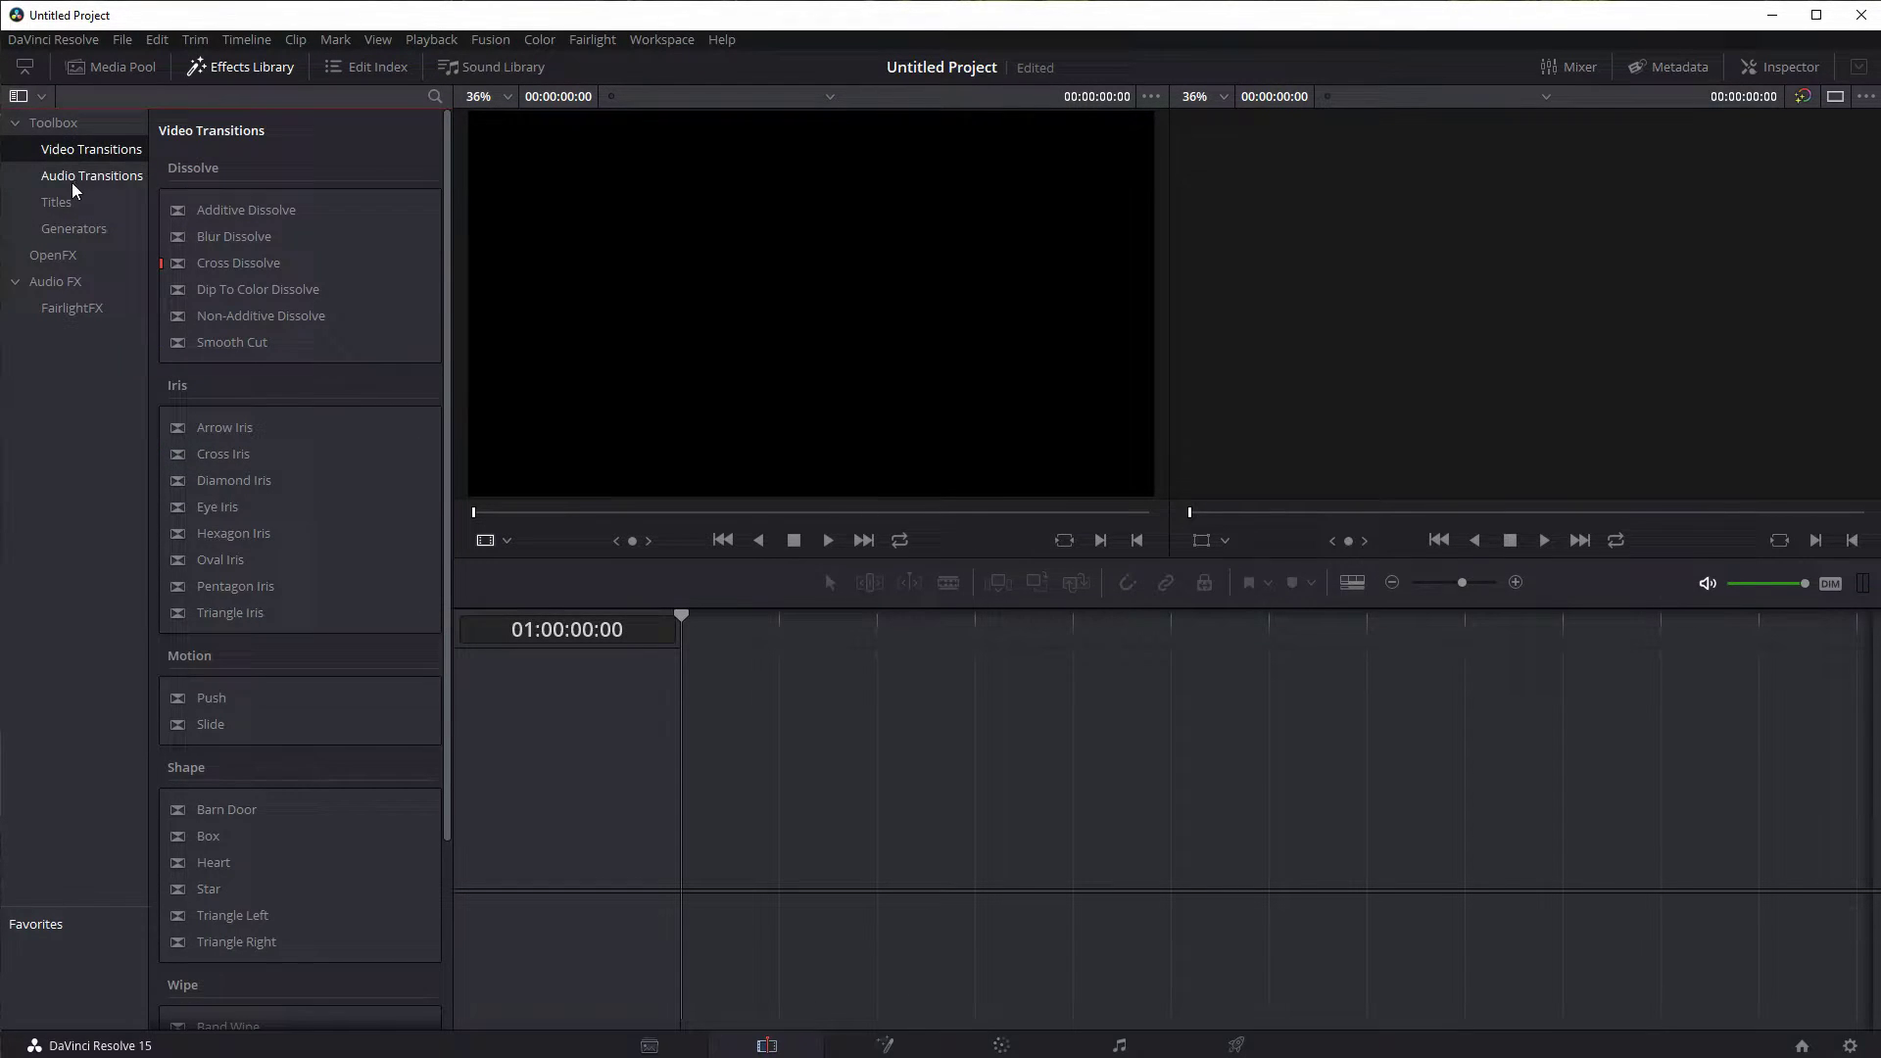
{"action": "left_click", "coordinate": [59, 204]}
{"action": "left_click", "coordinate": [61, 231]}
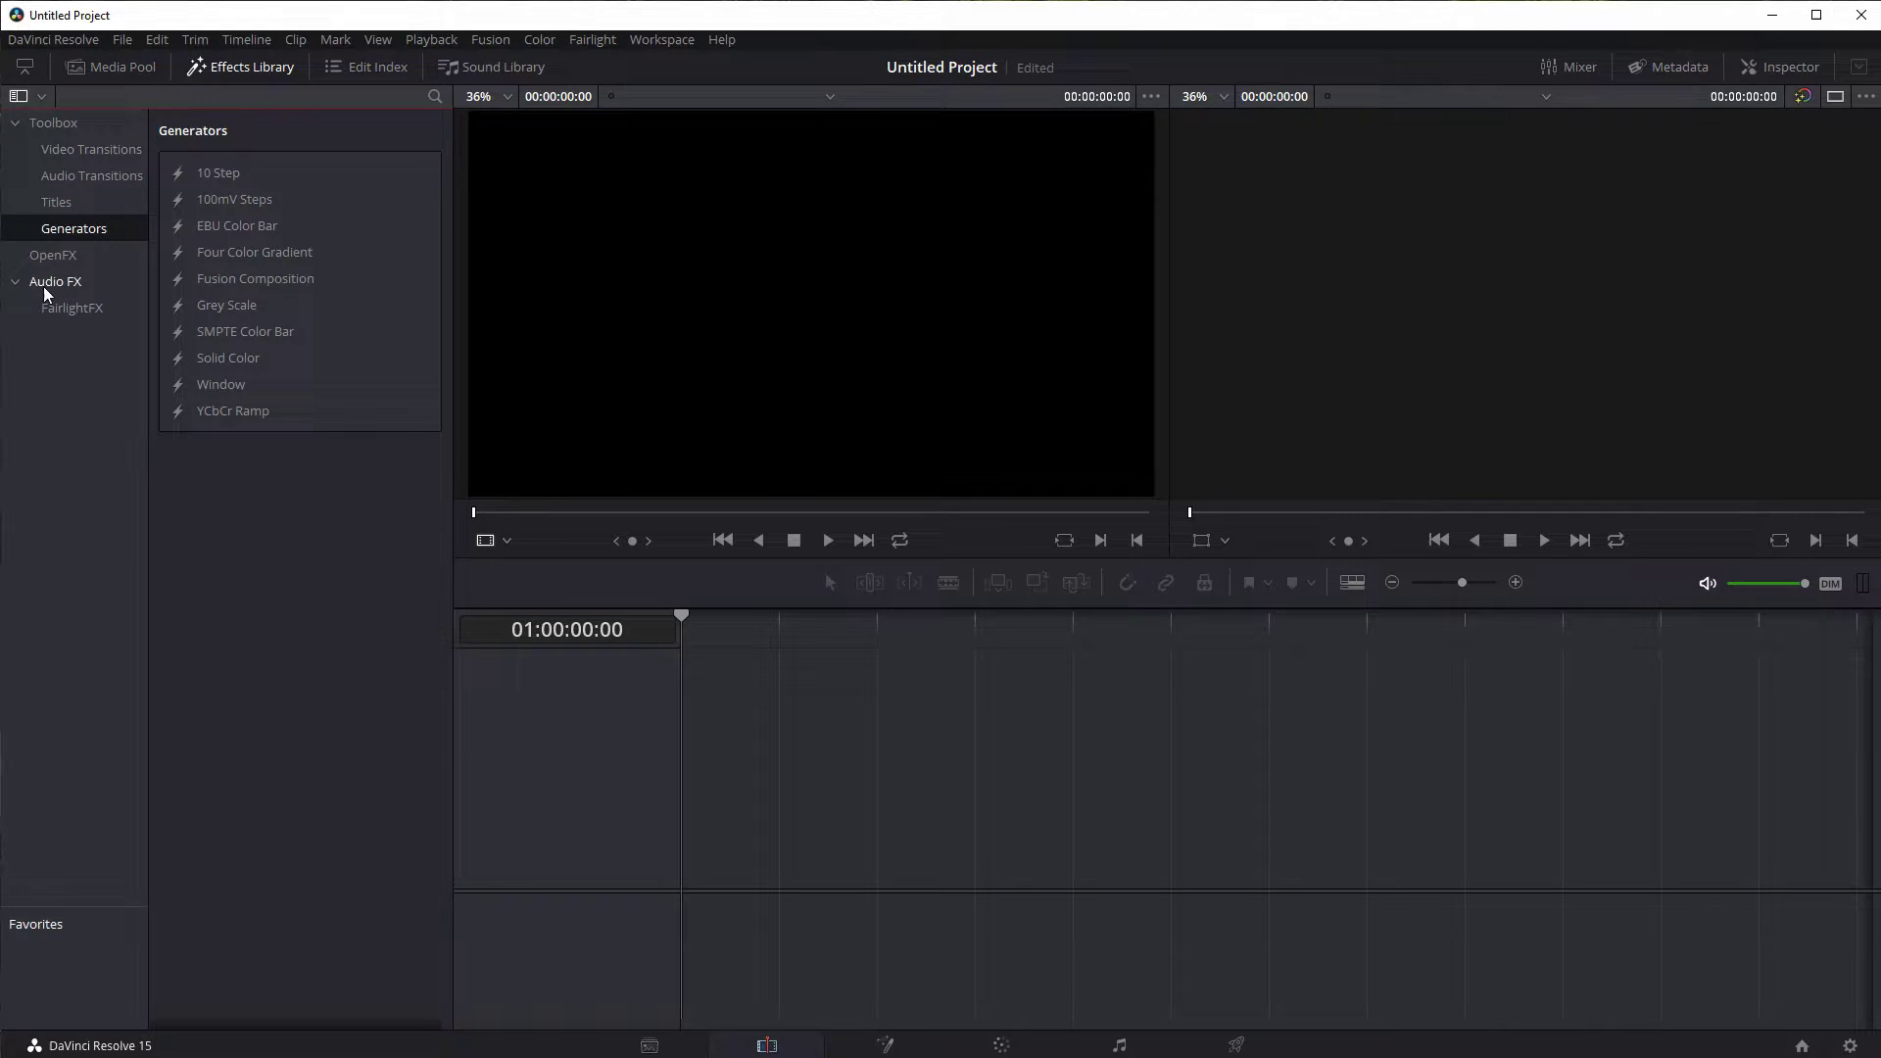
{"action": "left_click", "coordinate": [54, 282]}
{"action": "left_click", "coordinate": [18, 96]}
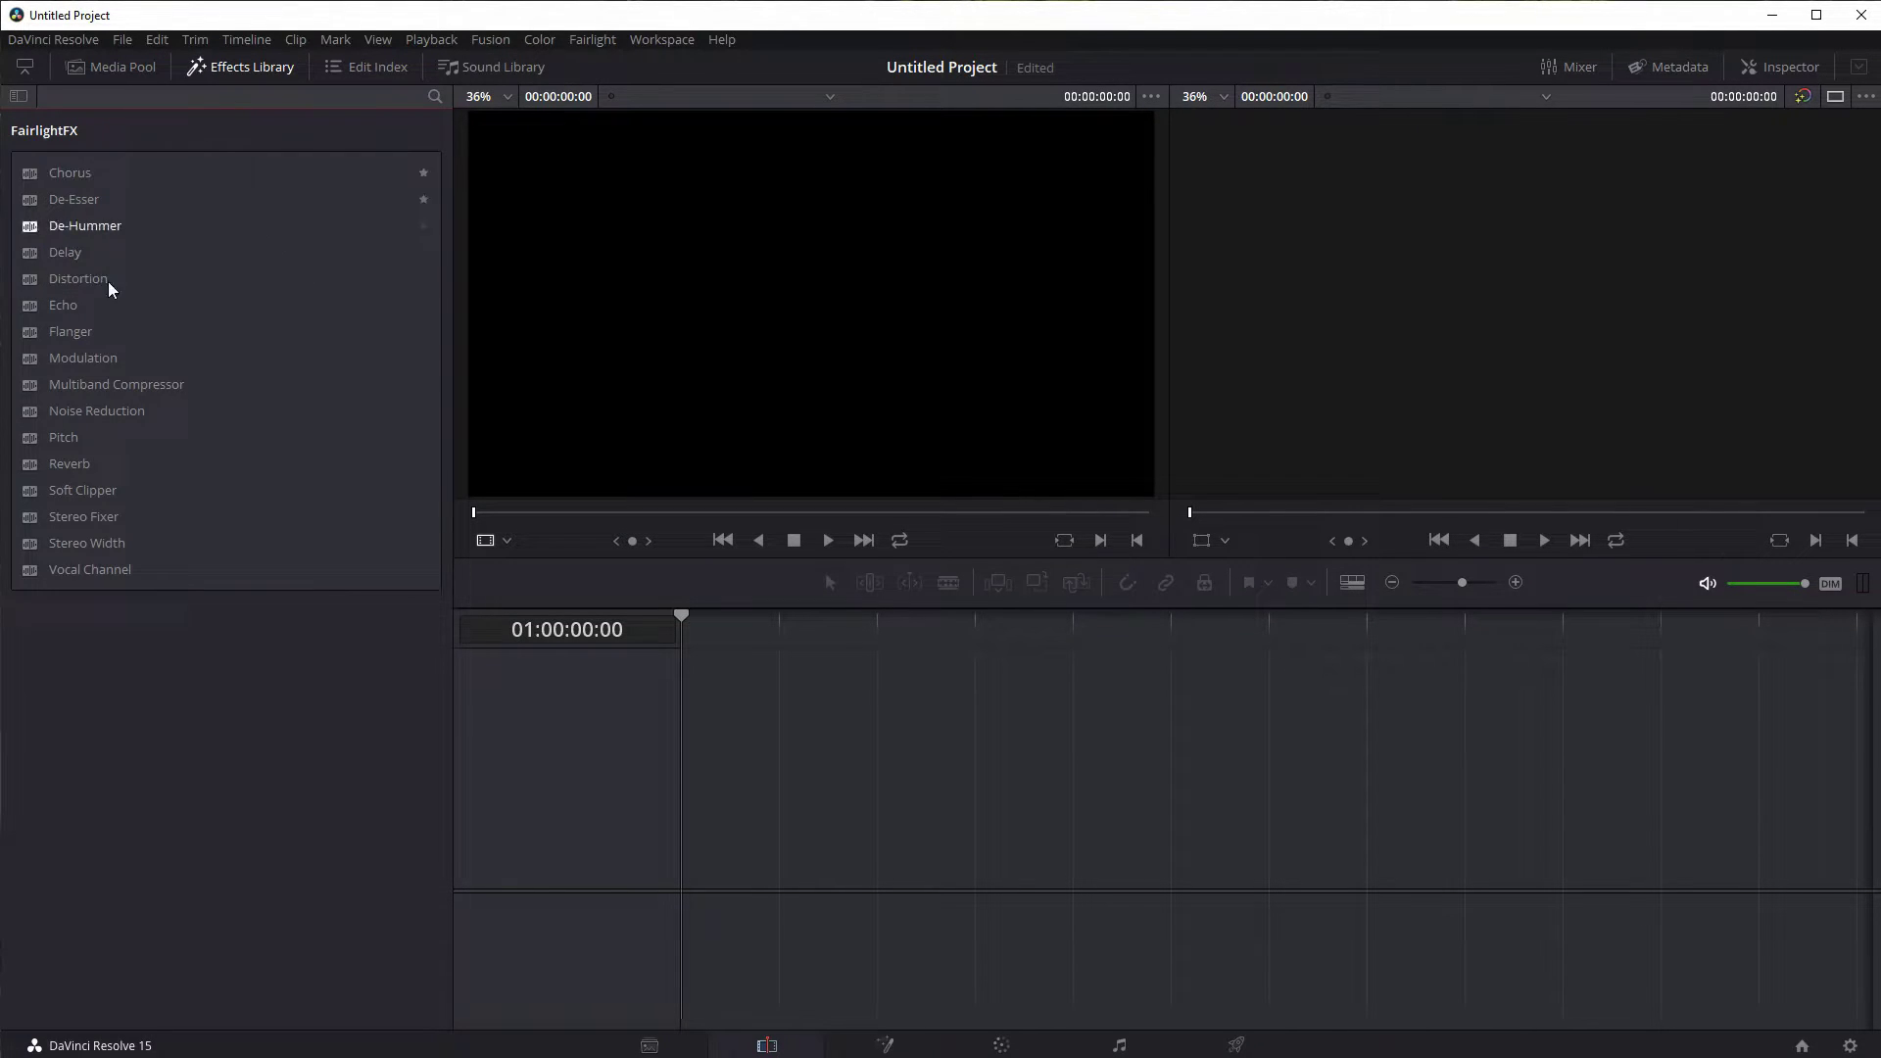
{"action": "left_click", "coordinate": [18, 100]}
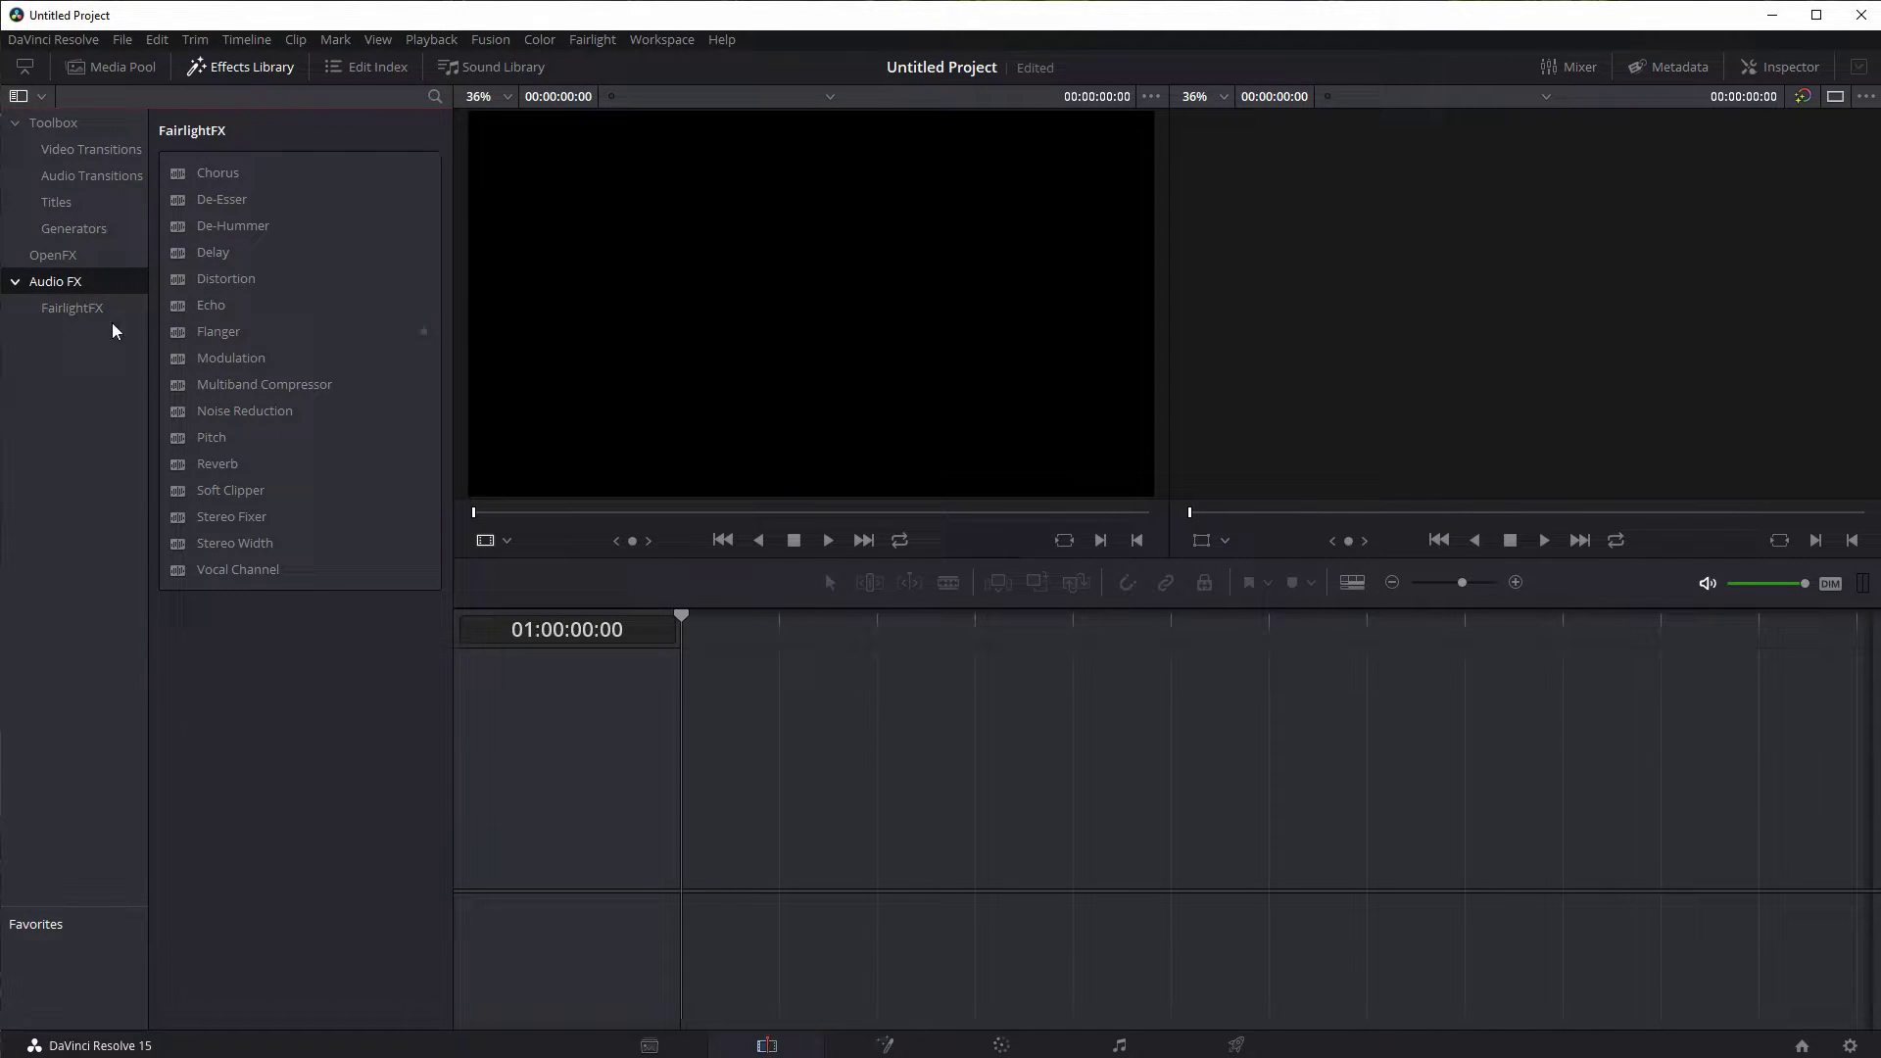
Step: Expand OpenFX Filters and select the ResolveFX category
{"action": "left_click", "coordinate": [56, 256]}
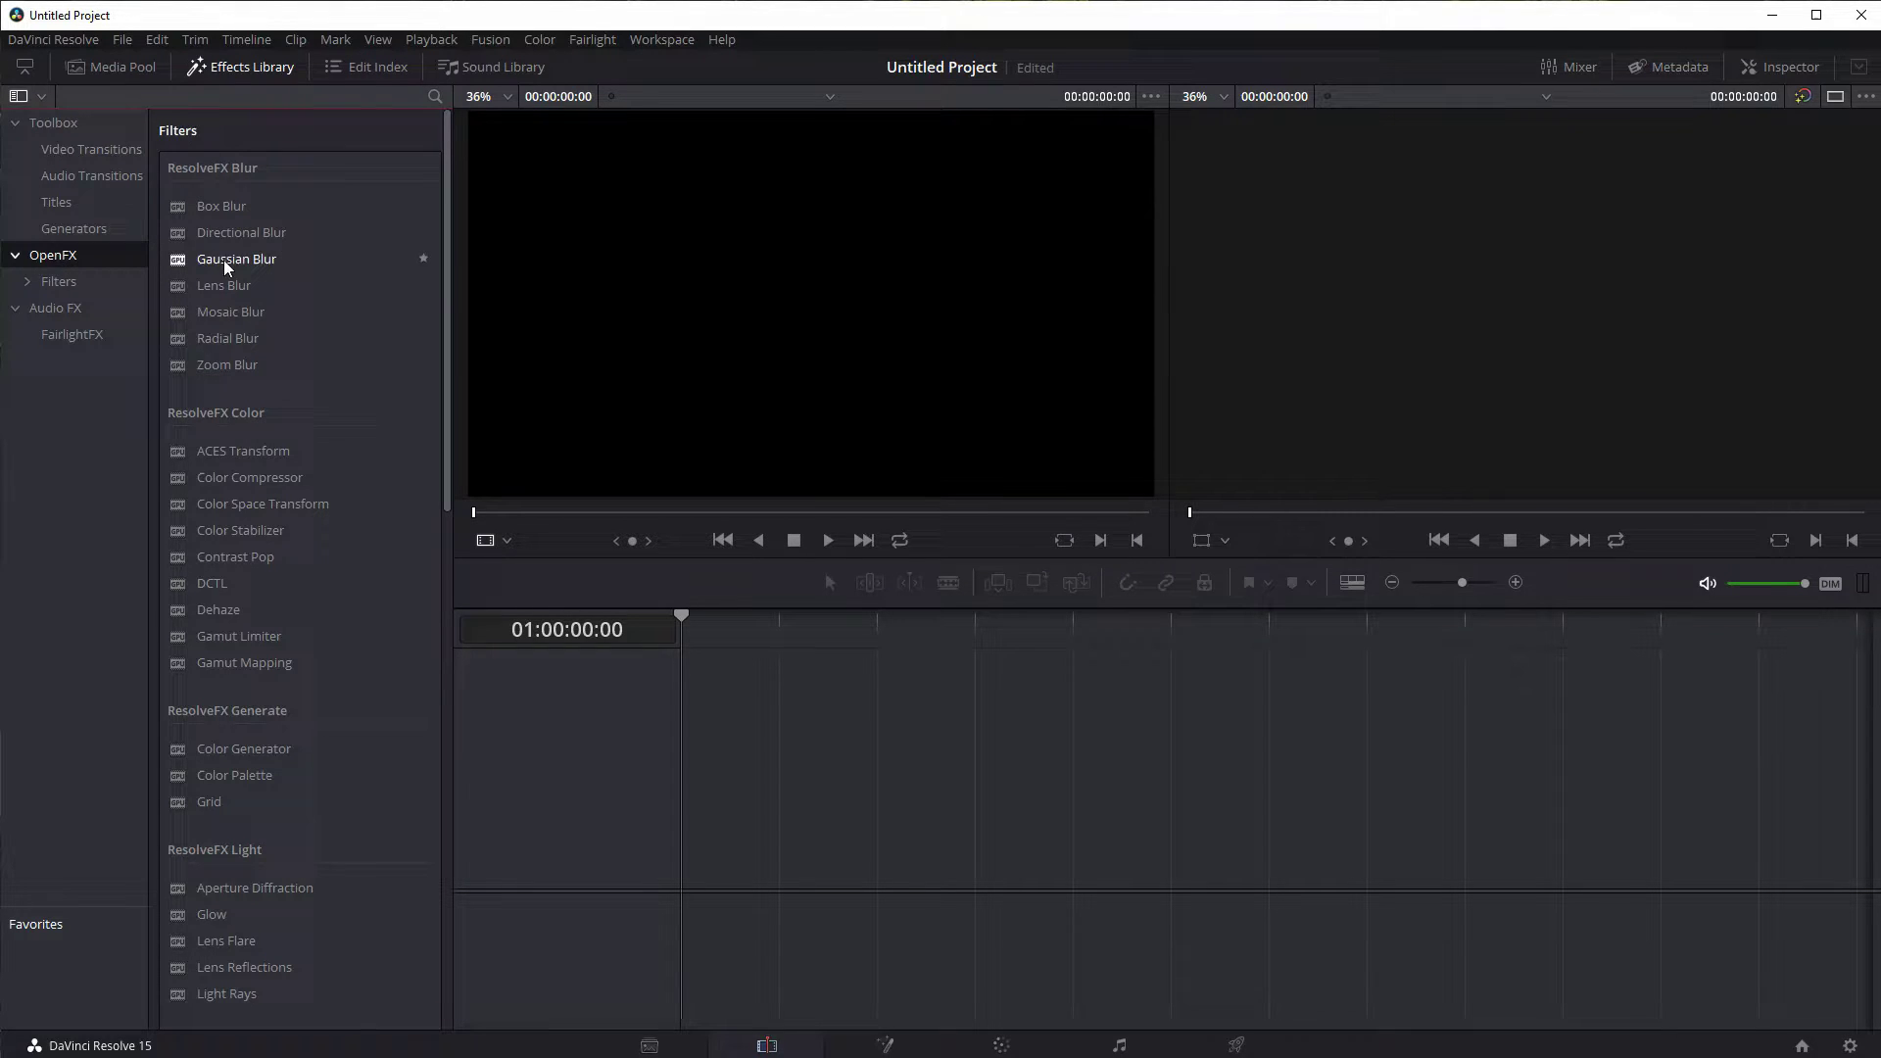
{"action": "left_click", "coordinate": [62, 283]}
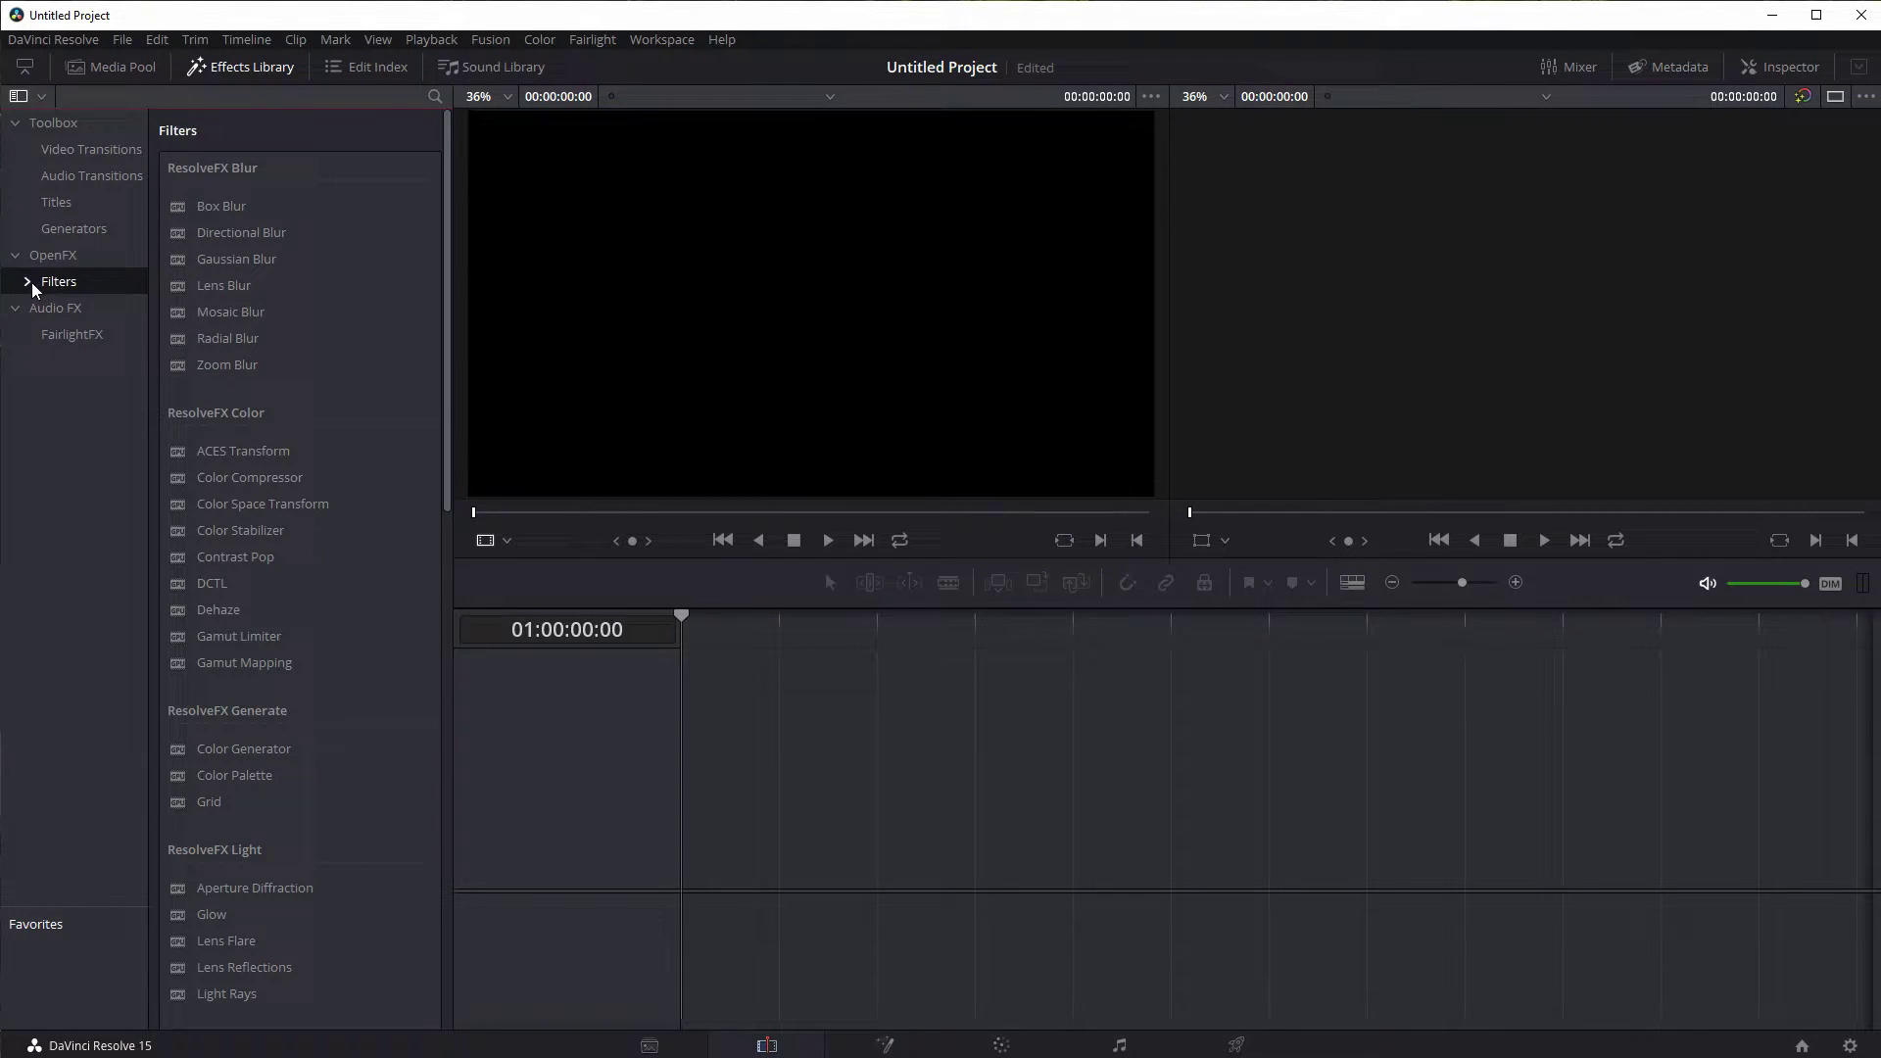
{"action": "left_click", "coordinate": [27, 282]}
{"action": "left_click", "coordinate": [67, 311]}
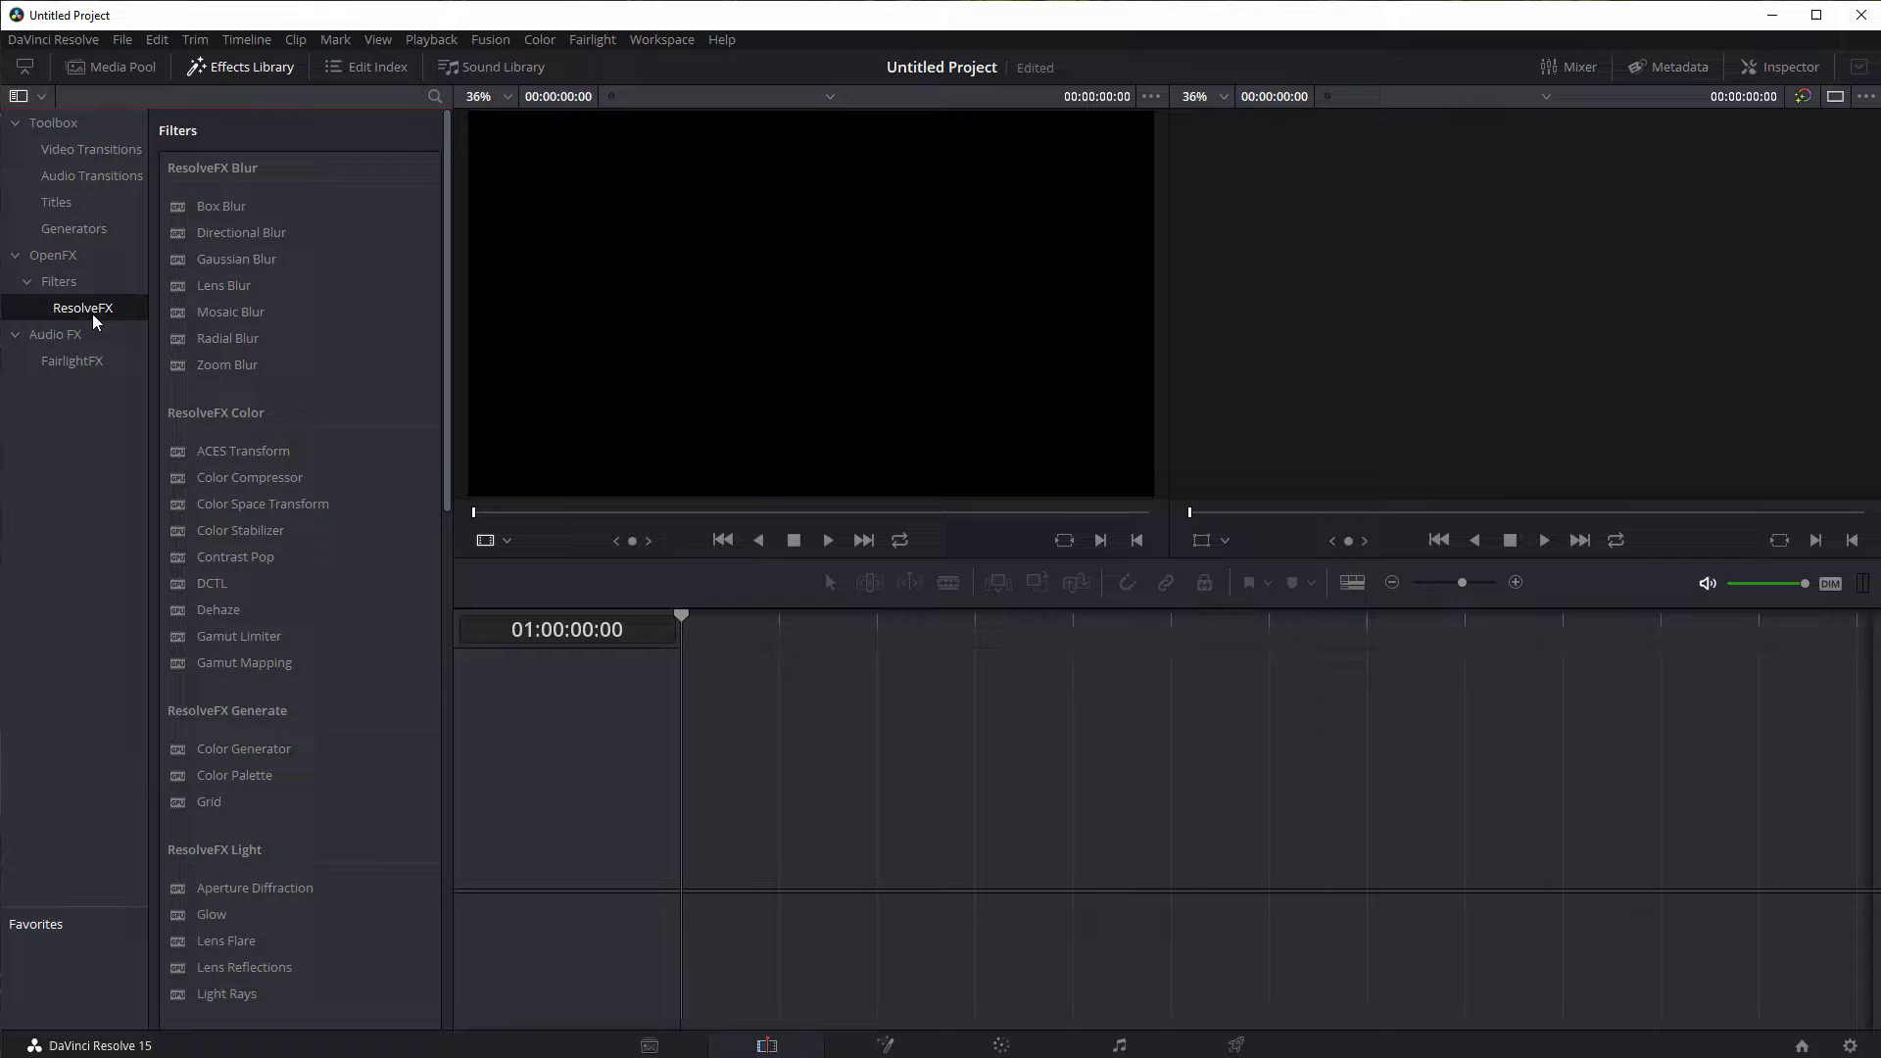
{"action": "left_click", "coordinate": [54, 280]}
{"action": "left_click", "coordinate": [81, 310]}
Step: Drag MVI_7489 from the Media Pool onto the empty timeline, creating Timeline 1
{"action": "left_click", "coordinate": [115, 66]}
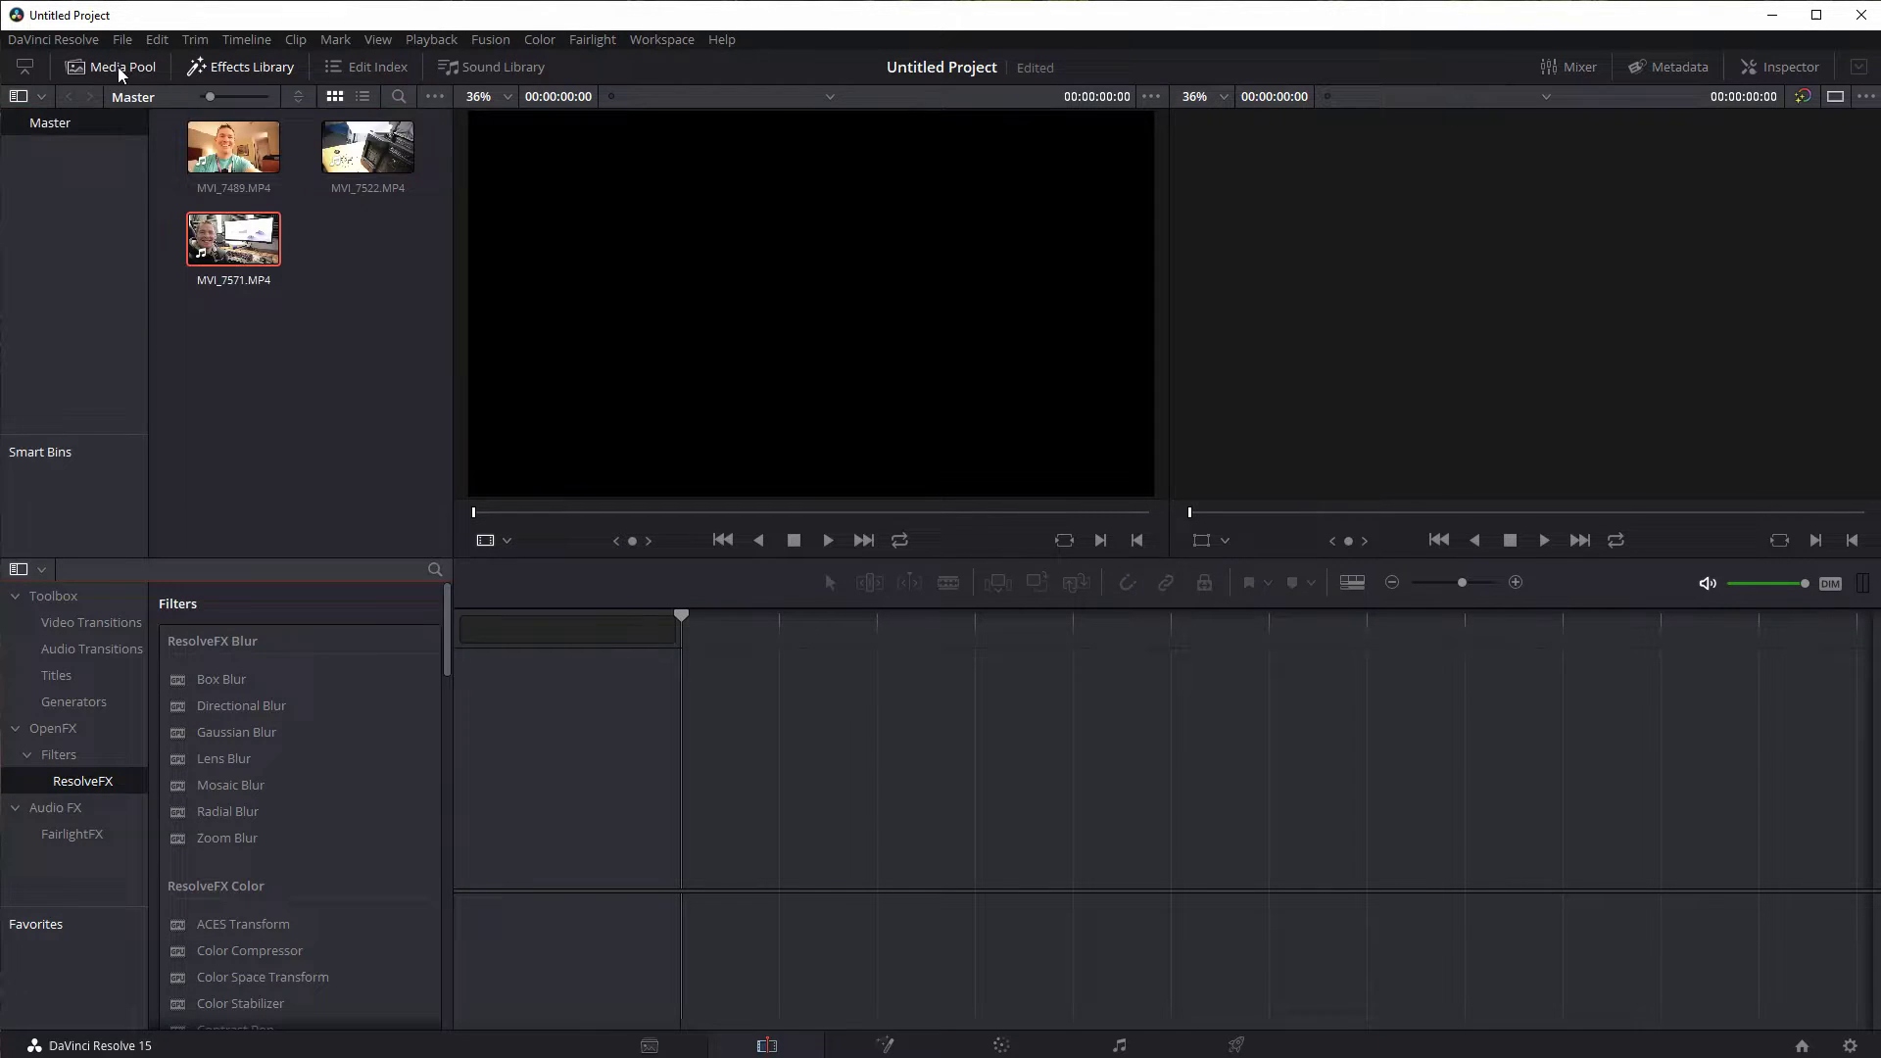
{"action": "left_click", "coordinate": [233, 147]}
{"action": "left_click_drag", "start_coordinate": [233, 147], "coordinate": [749, 831]}
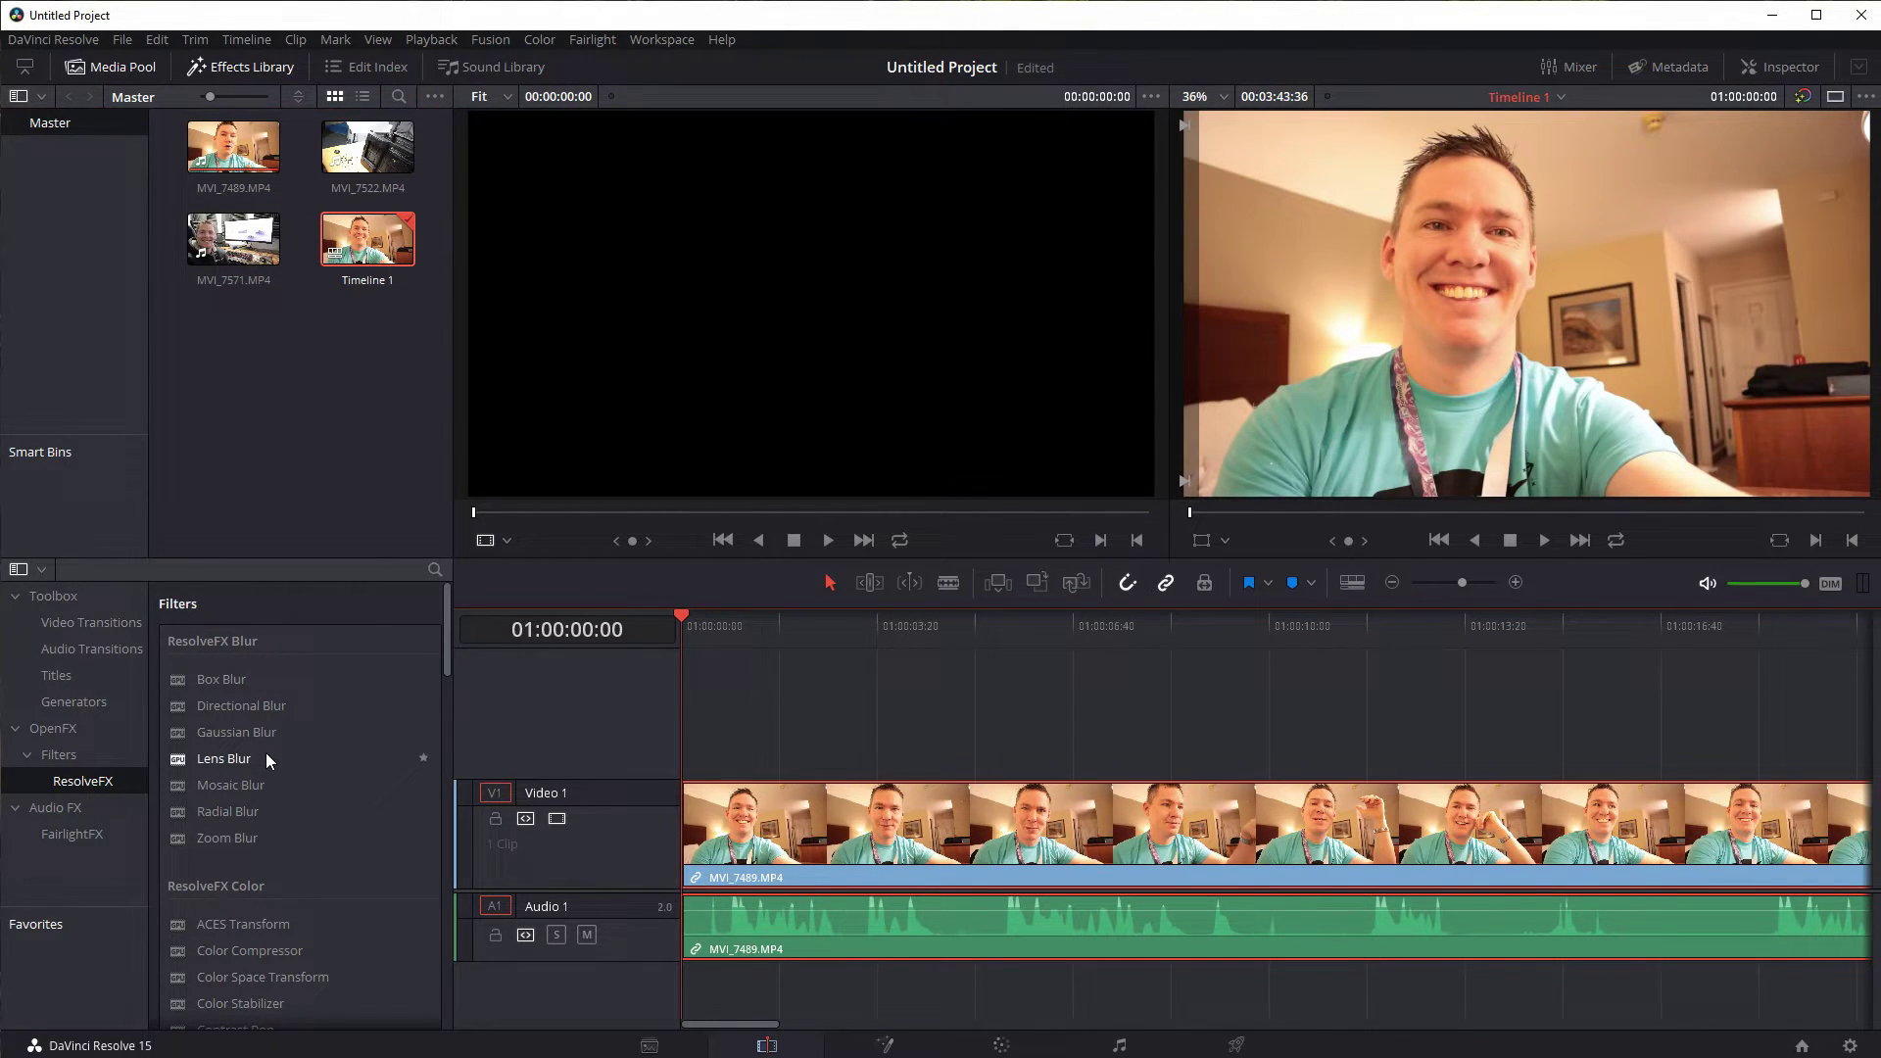
{"action": "scroll", "coordinate": [263, 750], "scroll_direction": "down", "scroll_amount": 4}
{"action": "scroll", "coordinate": [261, 762], "scroll_direction": "up", "scroll_amount": 4}
Step: Drag Box Blur, Zoom Blur and Color Compressor from ResolveFX onto the MVI_7489 clip
{"action": "left_click_drag", "start_coordinate": [220, 678], "coordinate": [741, 838]}
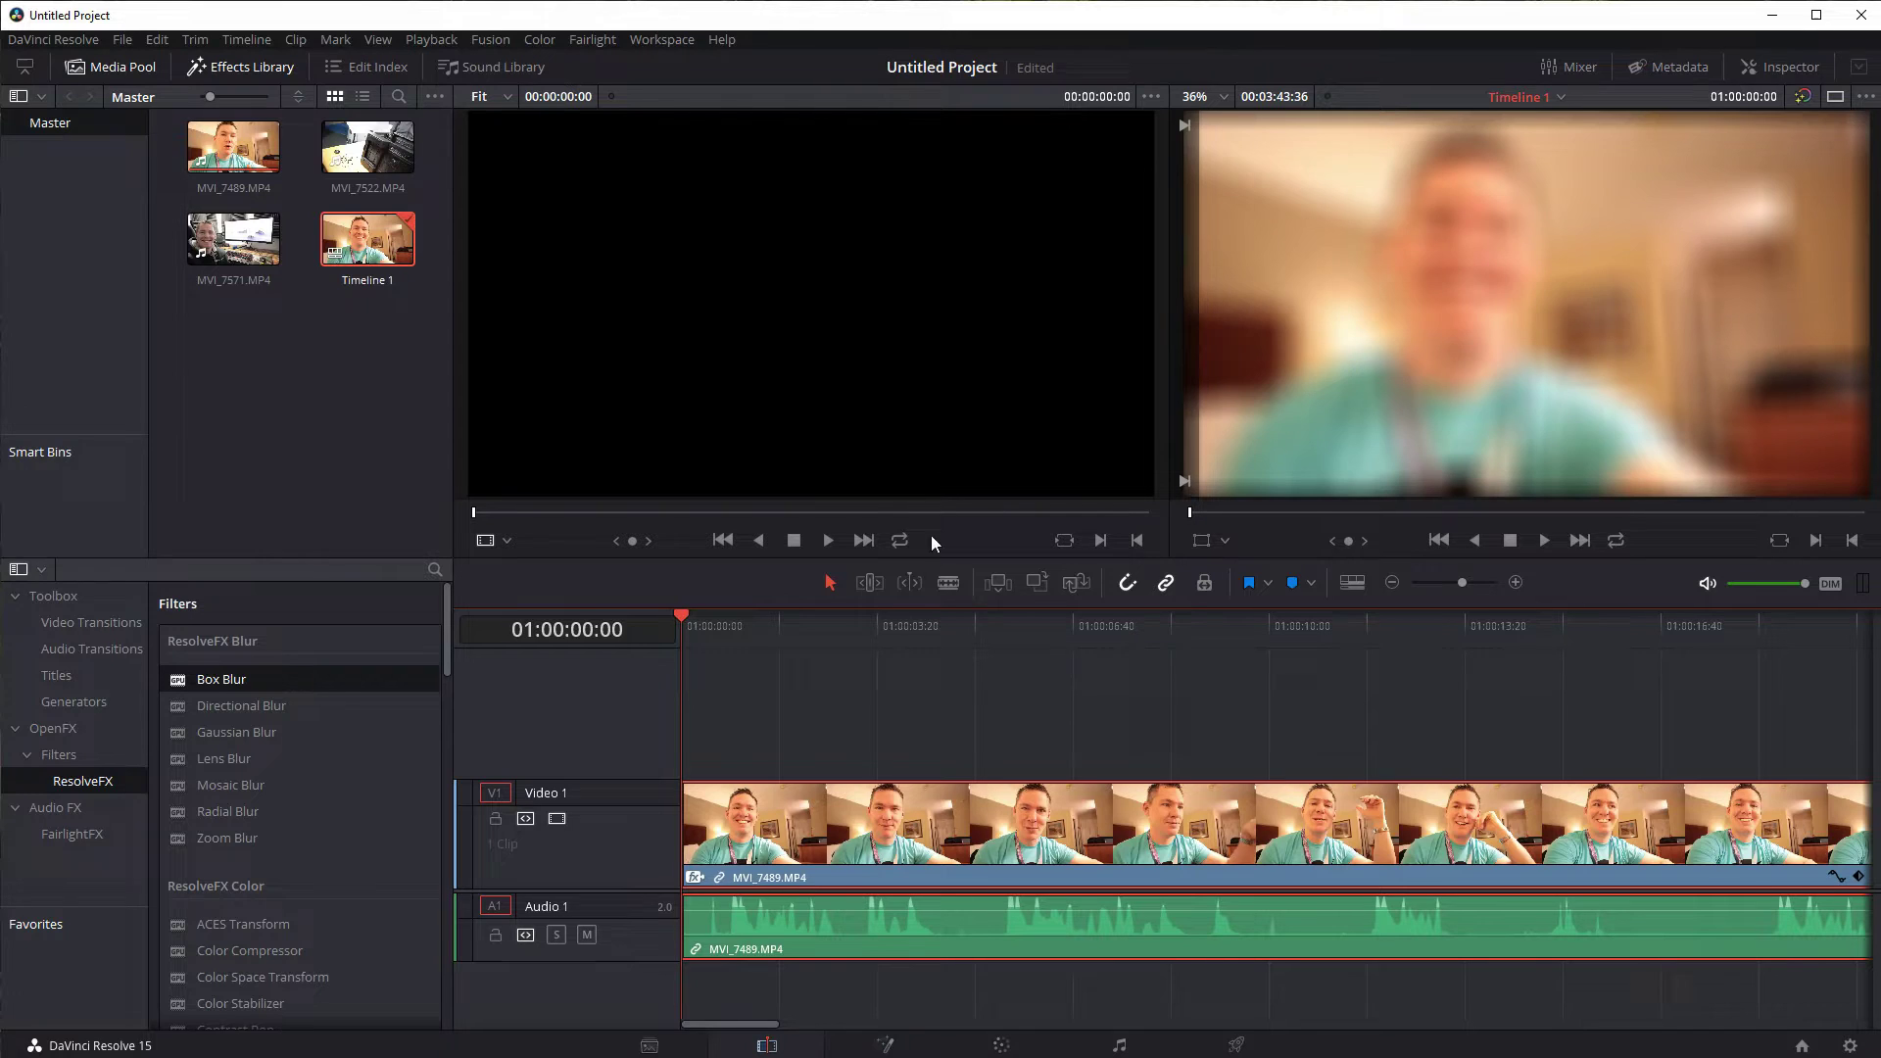
{"action": "left_click_drag", "start_coordinate": [739, 625], "coordinate": [837, 627]}
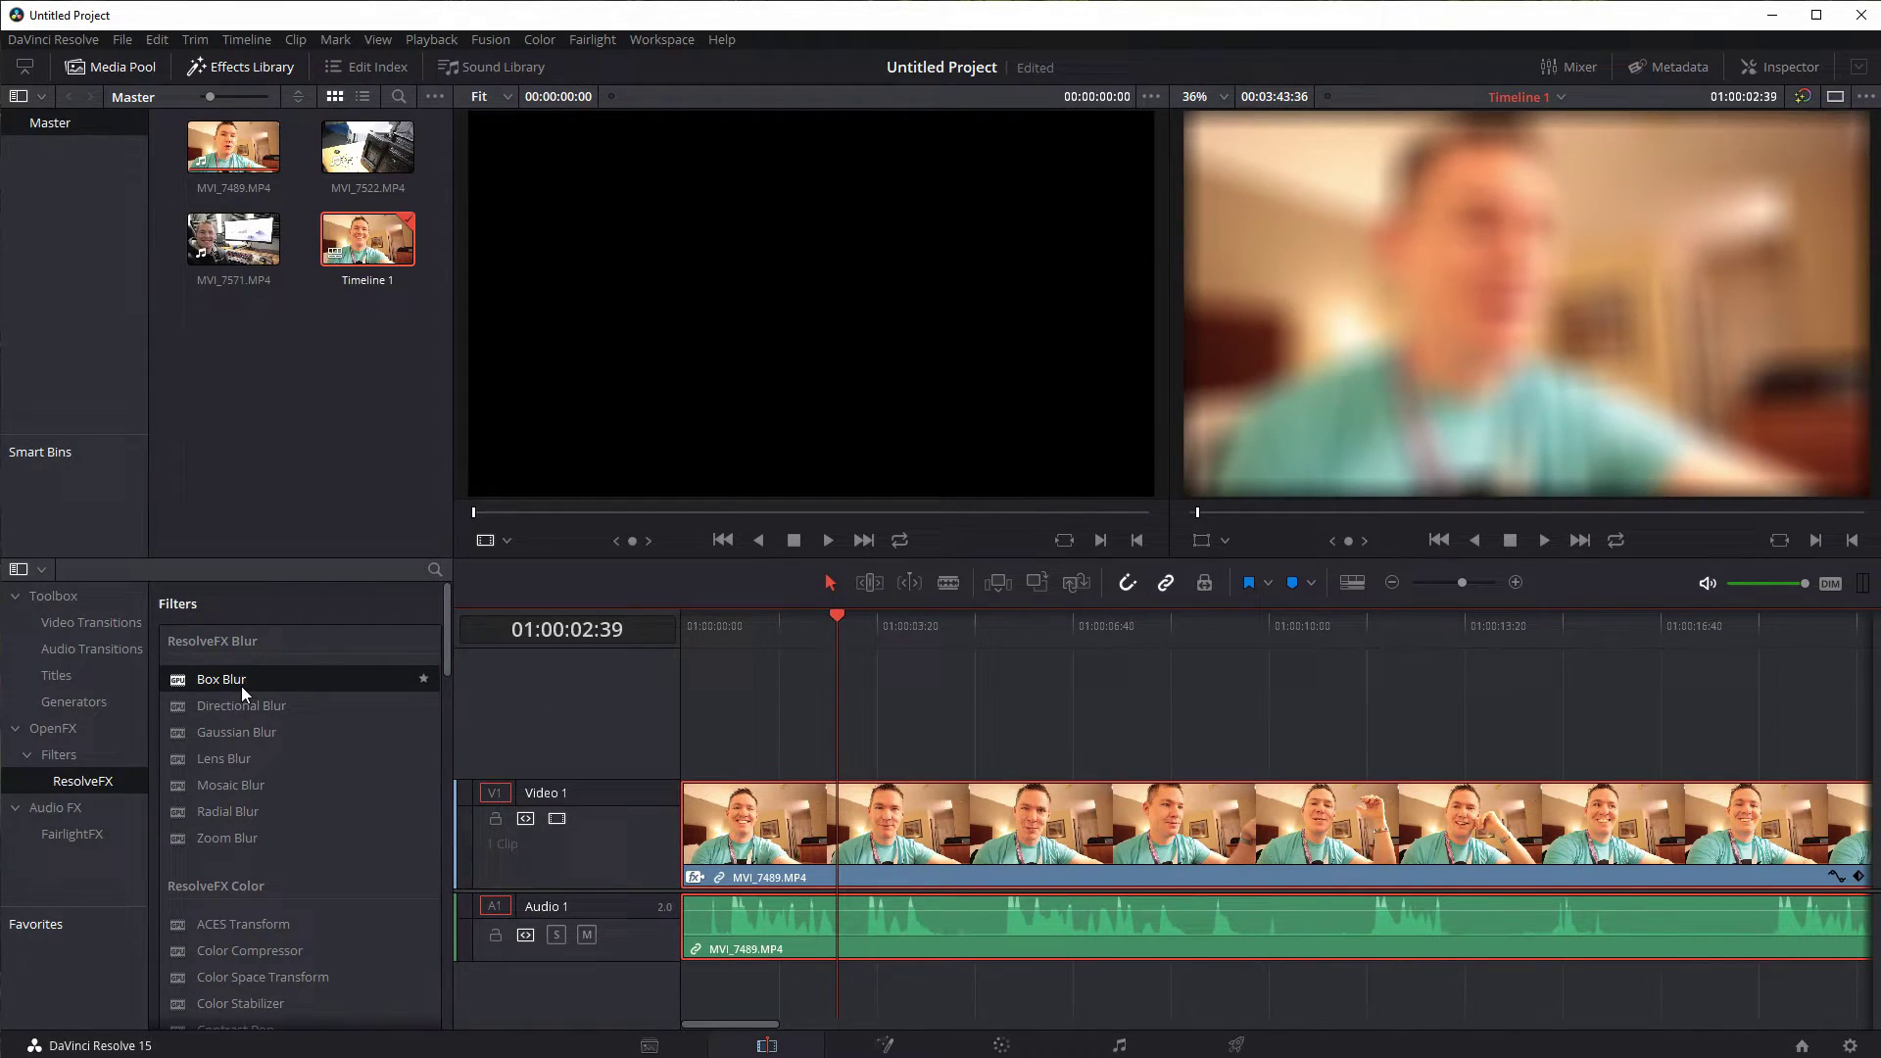
{"action": "left_click_drag", "start_coordinate": [241, 688], "coordinate": [934, 835]}
{"action": "key", "text": "ctrl+z"}
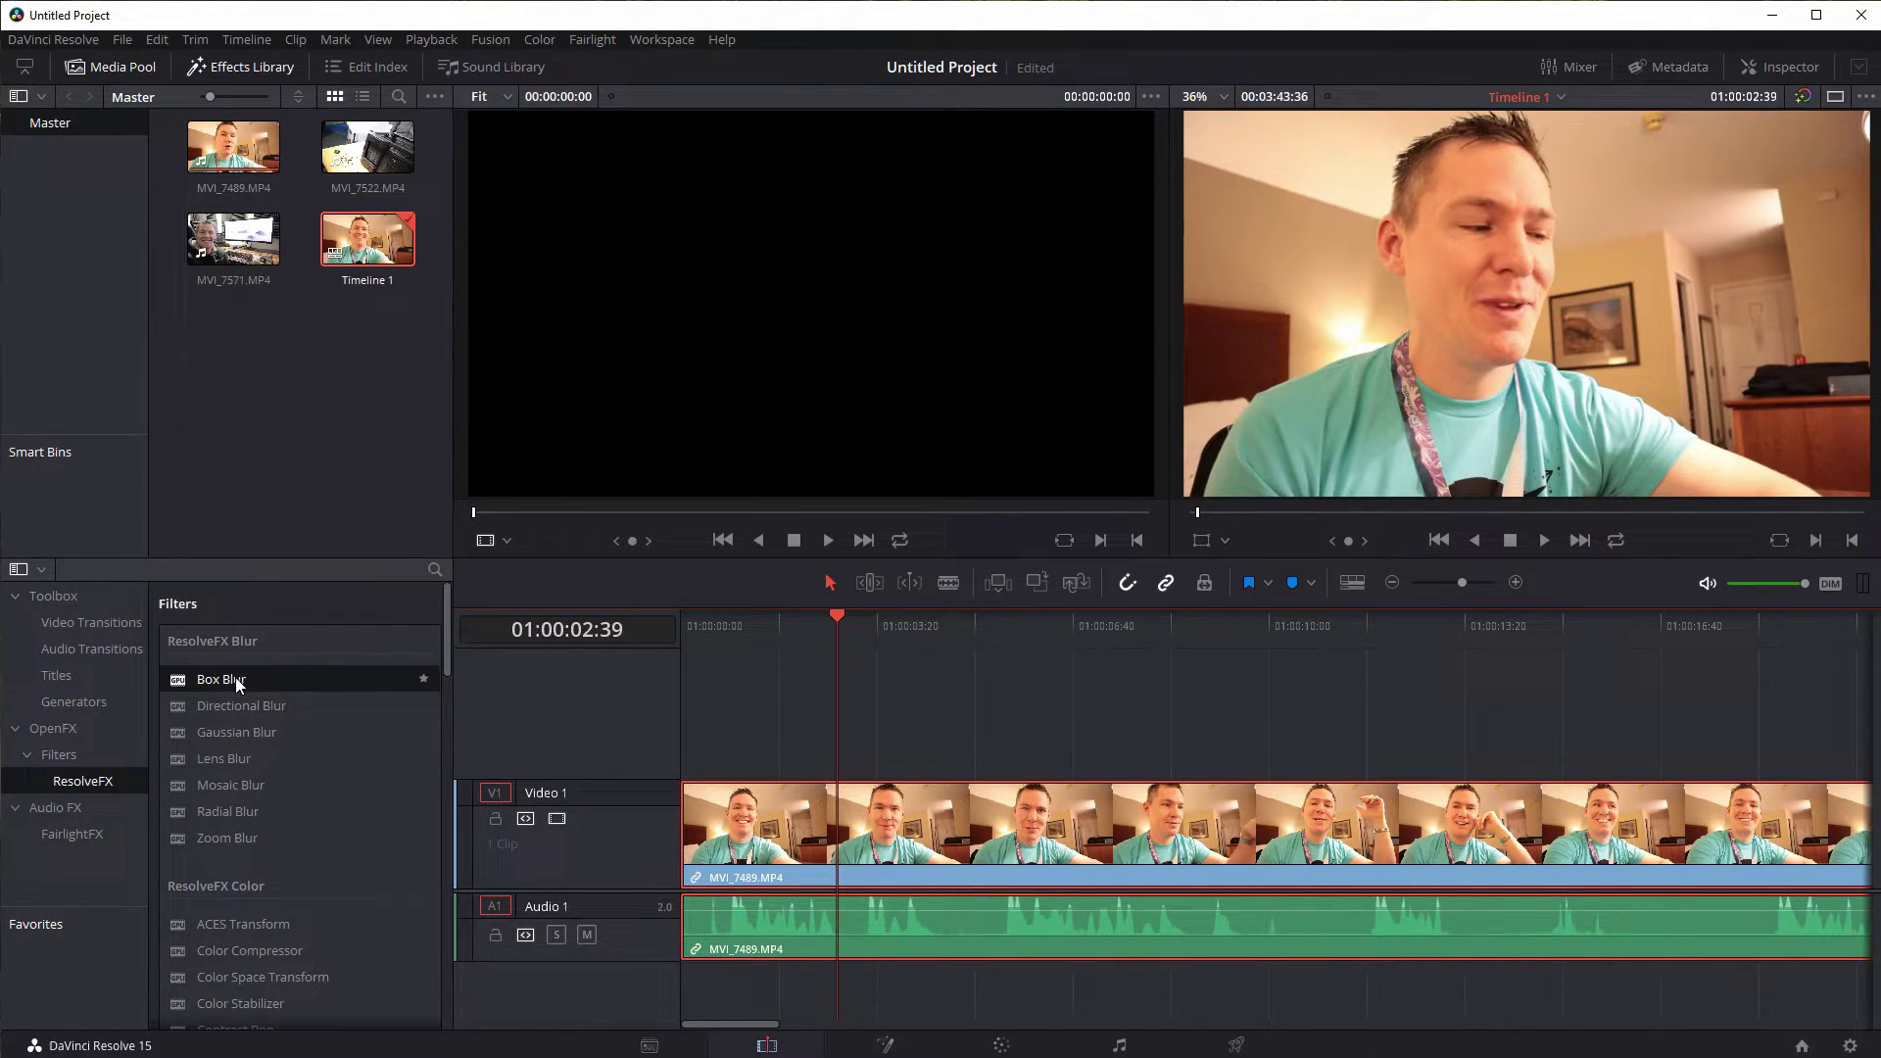
{"action": "left_click_drag", "start_coordinate": [241, 684], "coordinate": [783, 867]}
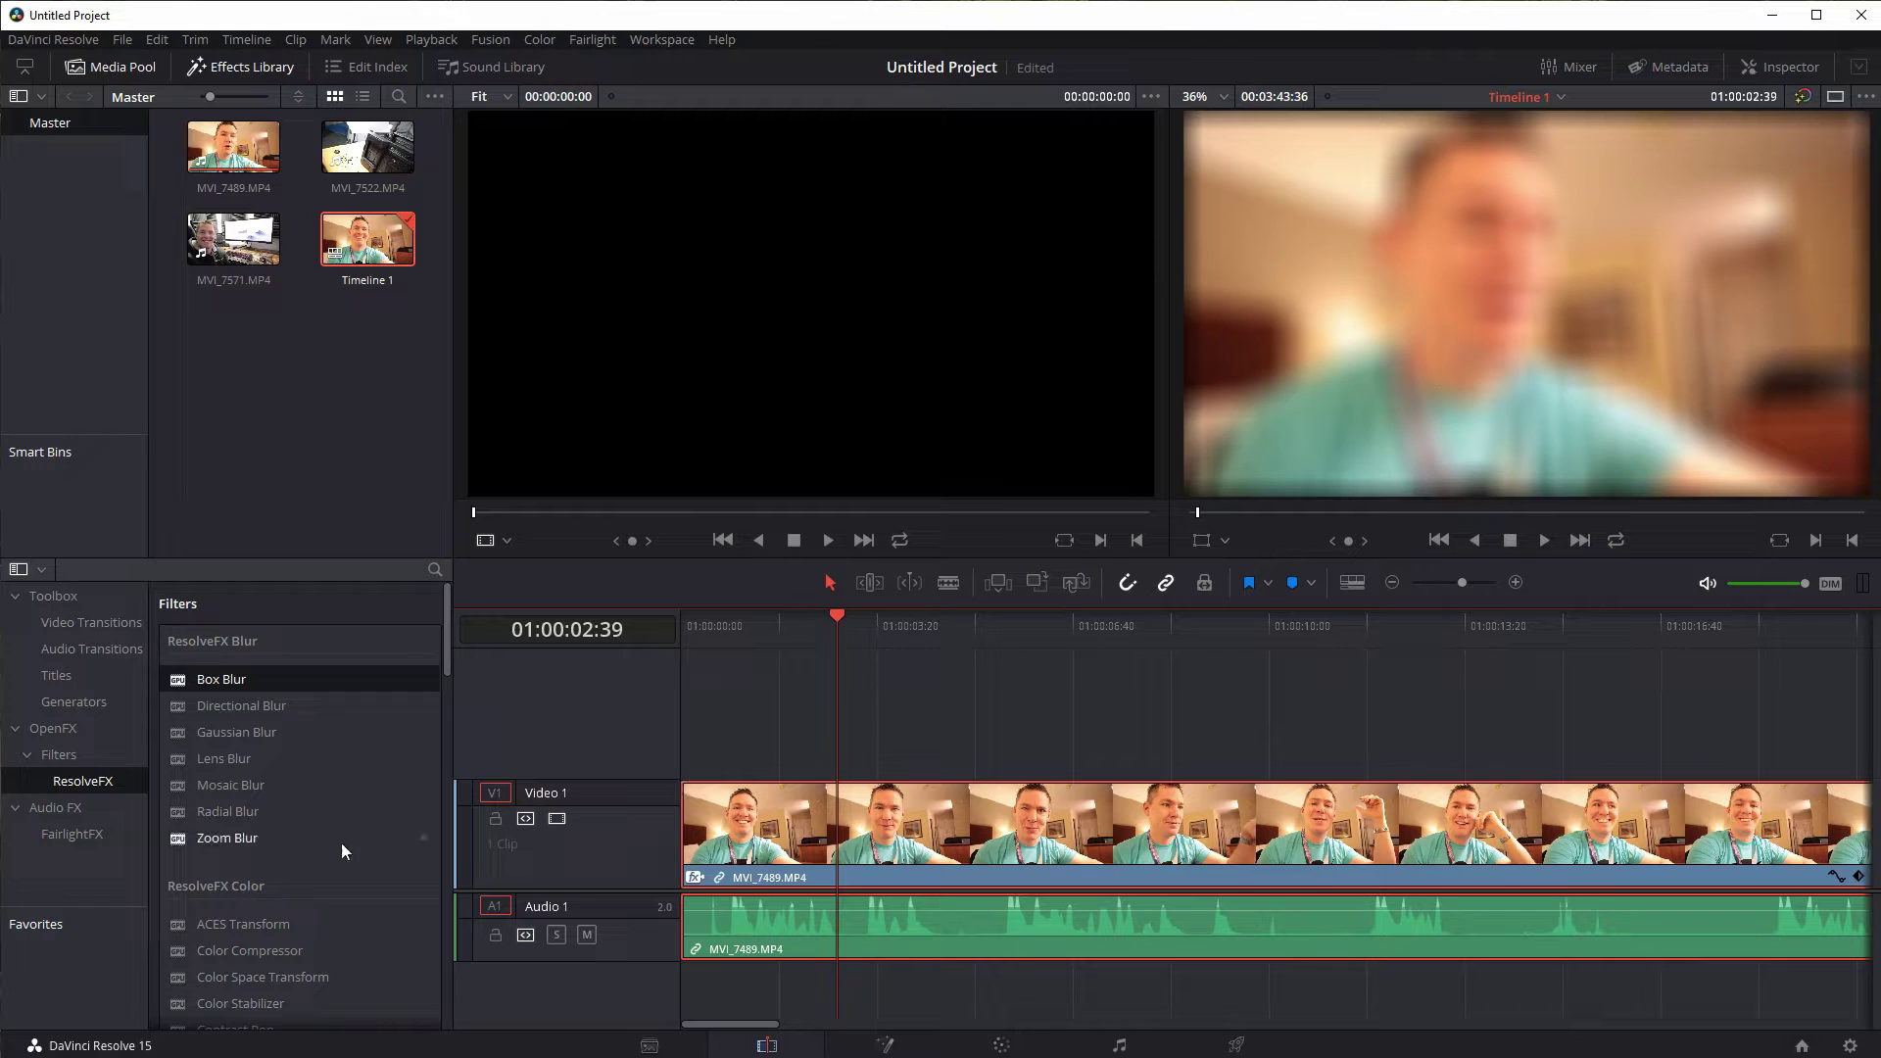
{"action": "left_click", "coordinate": [245, 840]}
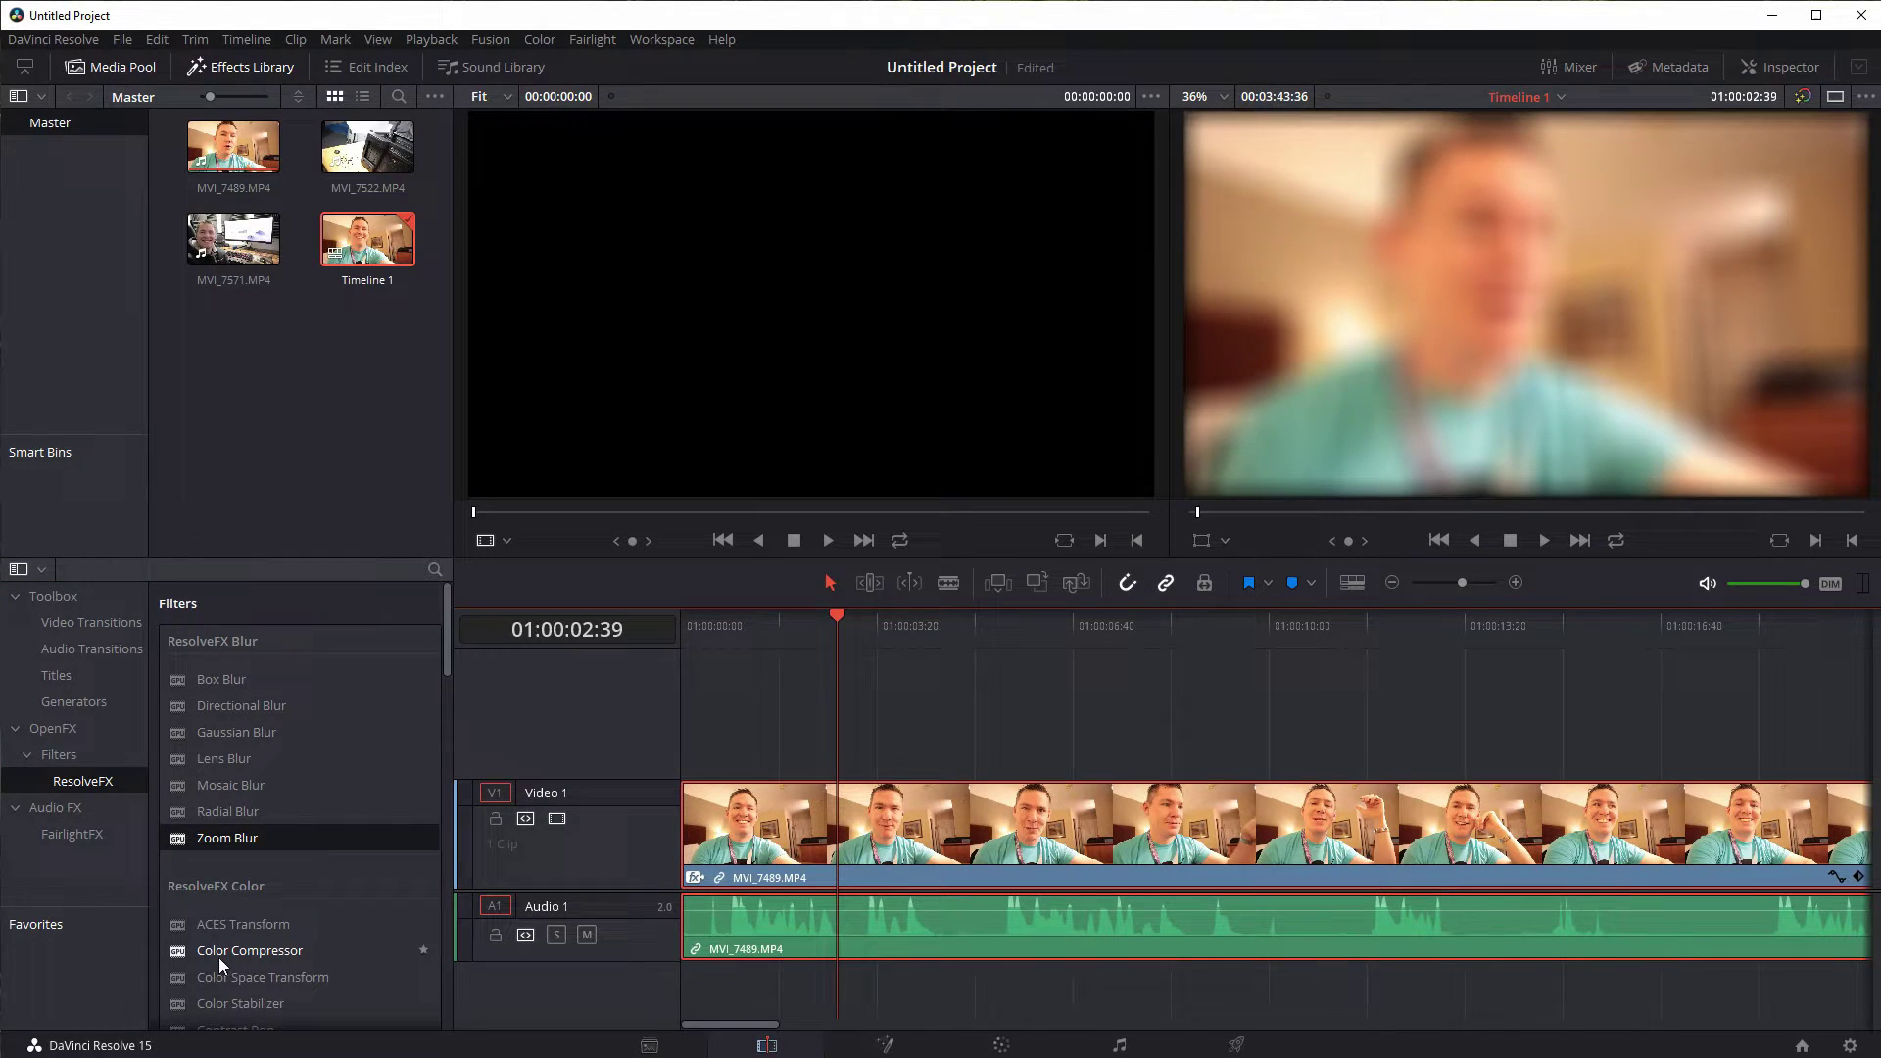
{"action": "left_click_drag", "start_coordinate": [220, 956], "coordinate": [784, 872]}
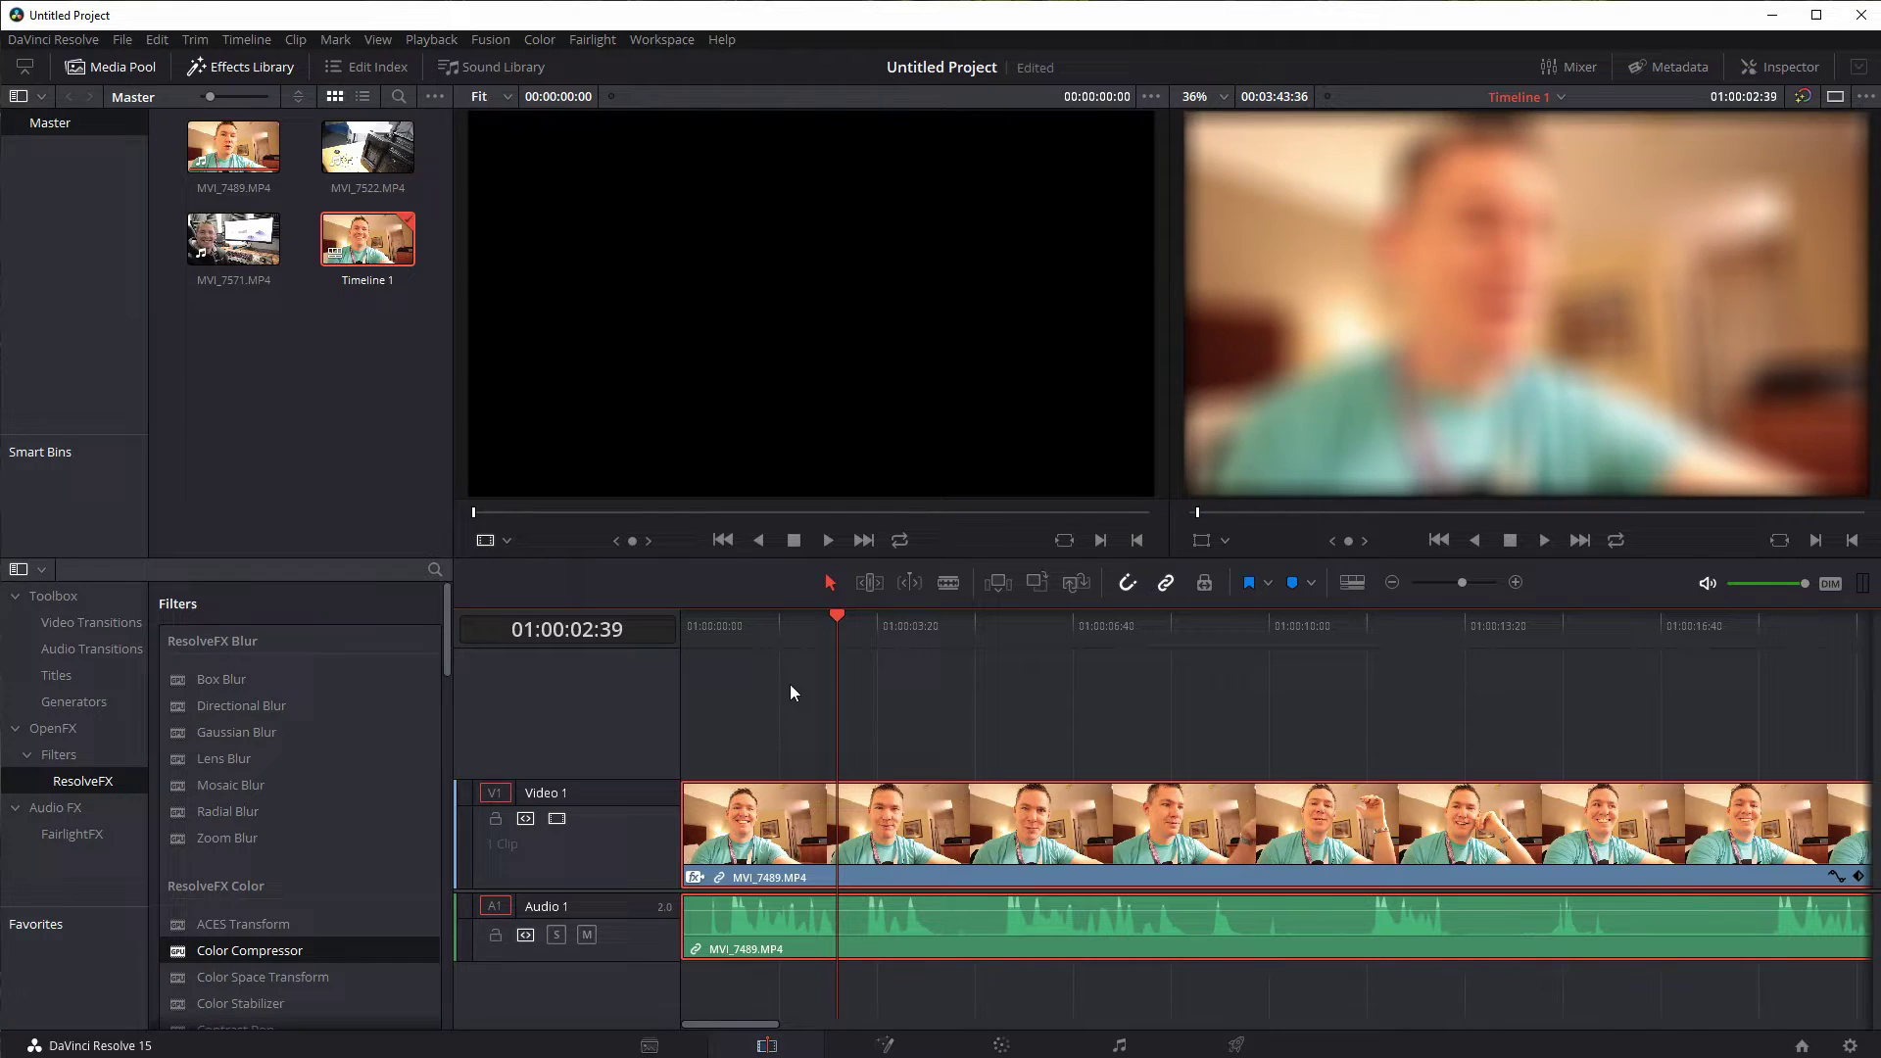
Step: In the Inspector, rotate MVI_7489 to 28.170 degrees and drag its Crop Left value
{"action": "left_click", "coordinate": [1784, 72]}
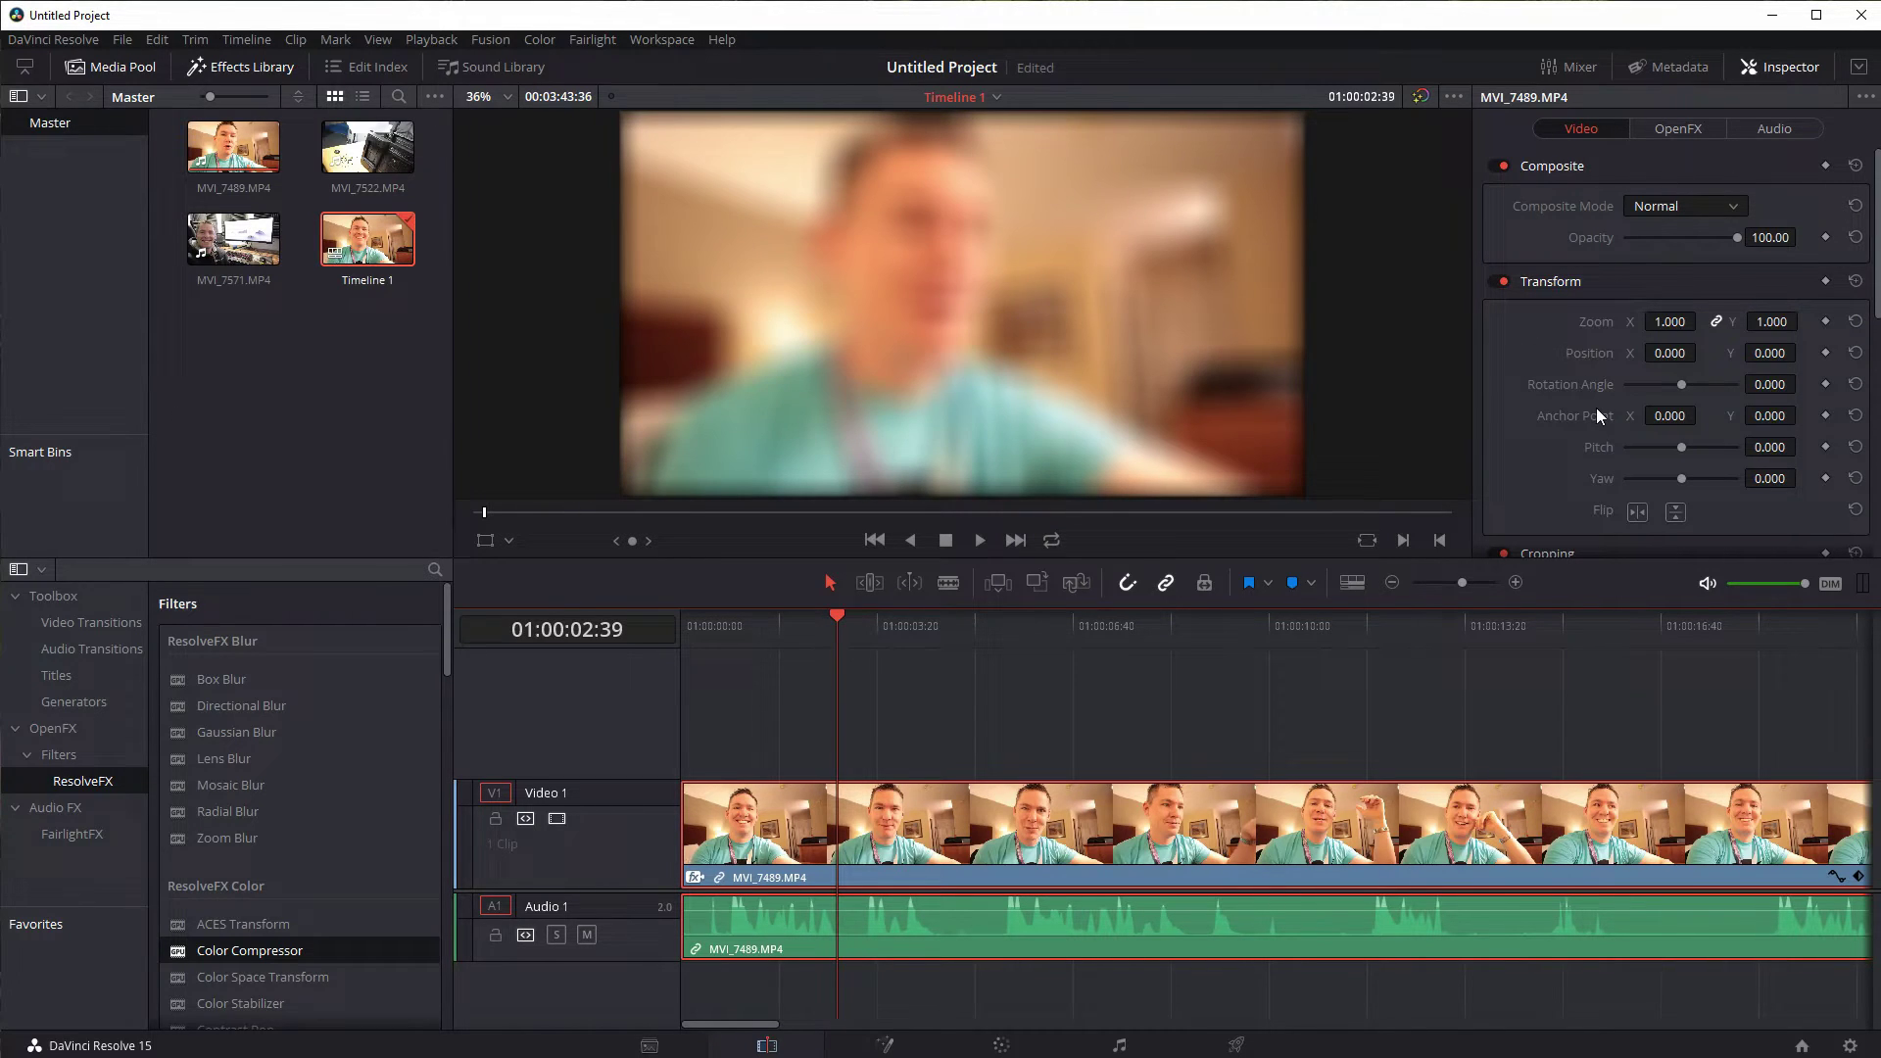
{"action": "scroll", "coordinate": [1607, 310], "scroll_direction": "down", "scroll_amount": 5}
{"action": "scroll", "coordinate": [1609, 327], "scroll_direction": "up", "scroll_amount": 5}
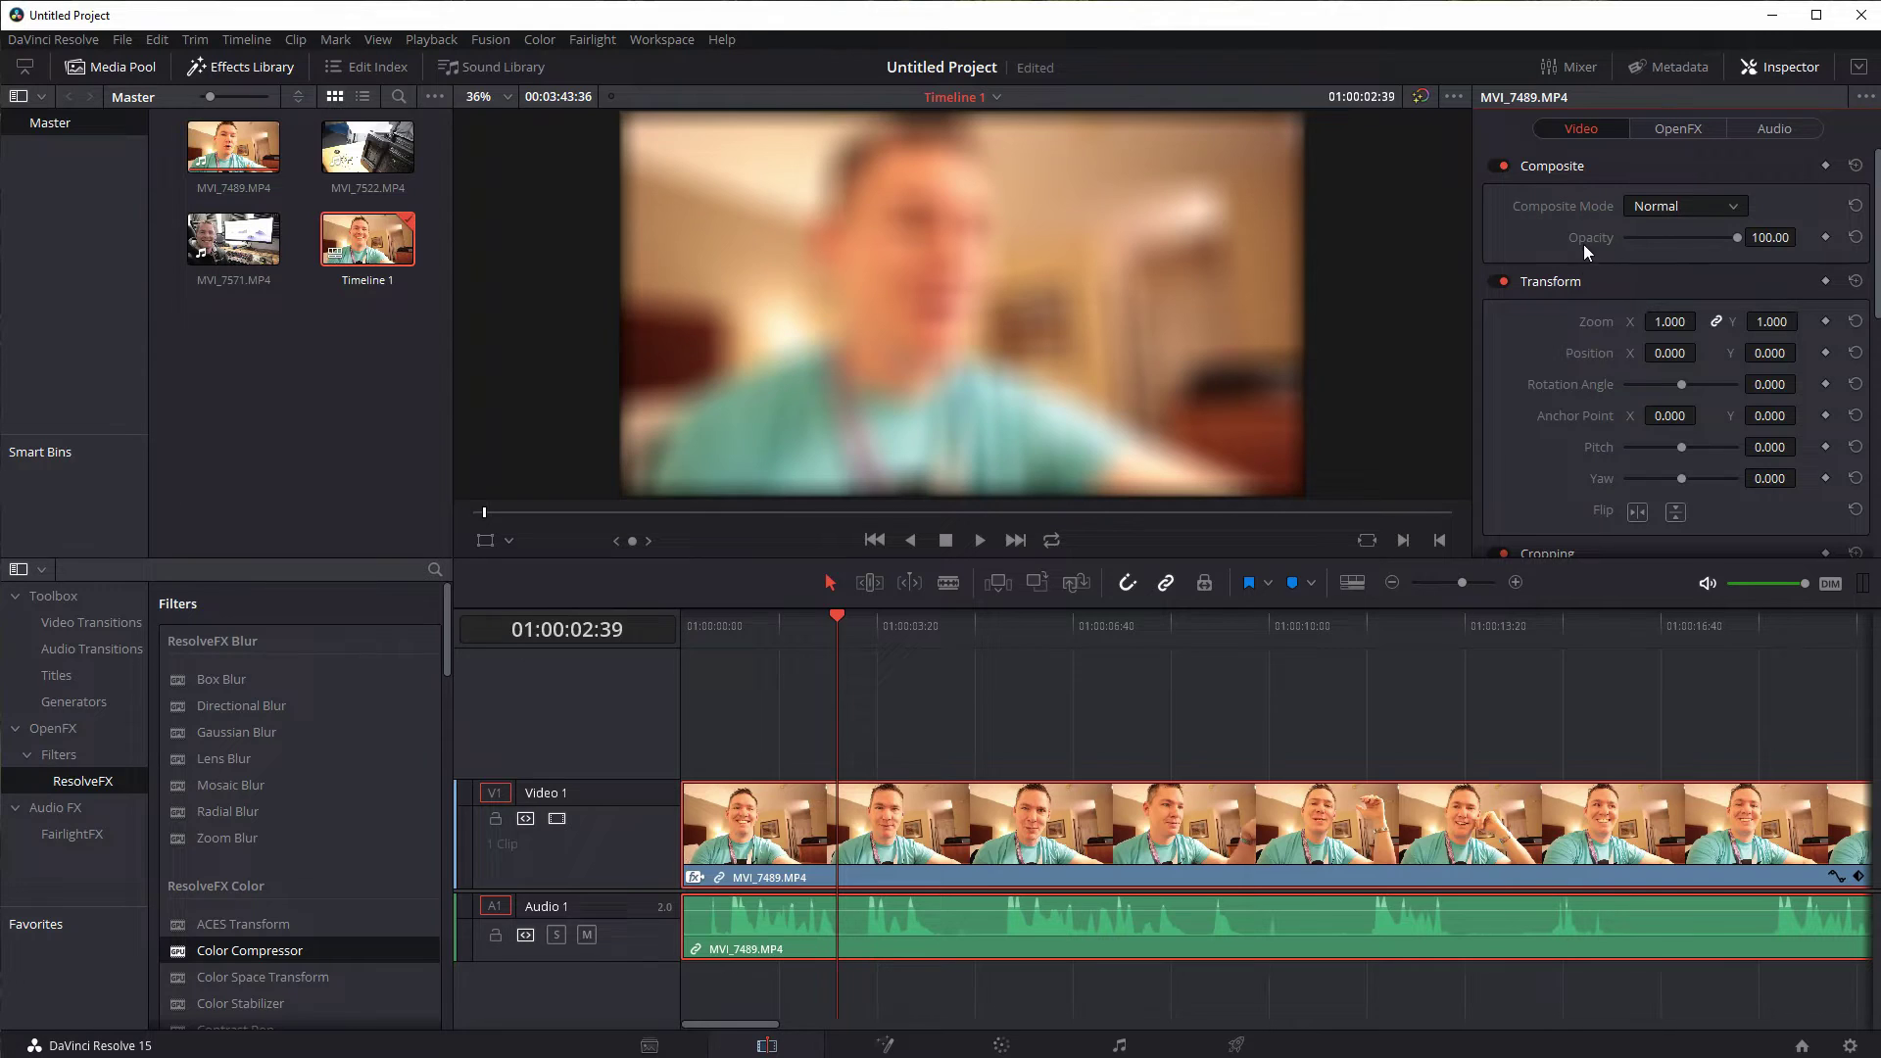
{"action": "scroll", "coordinate": [1587, 284], "scroll_direction": "down", "scroll_amount": 1}
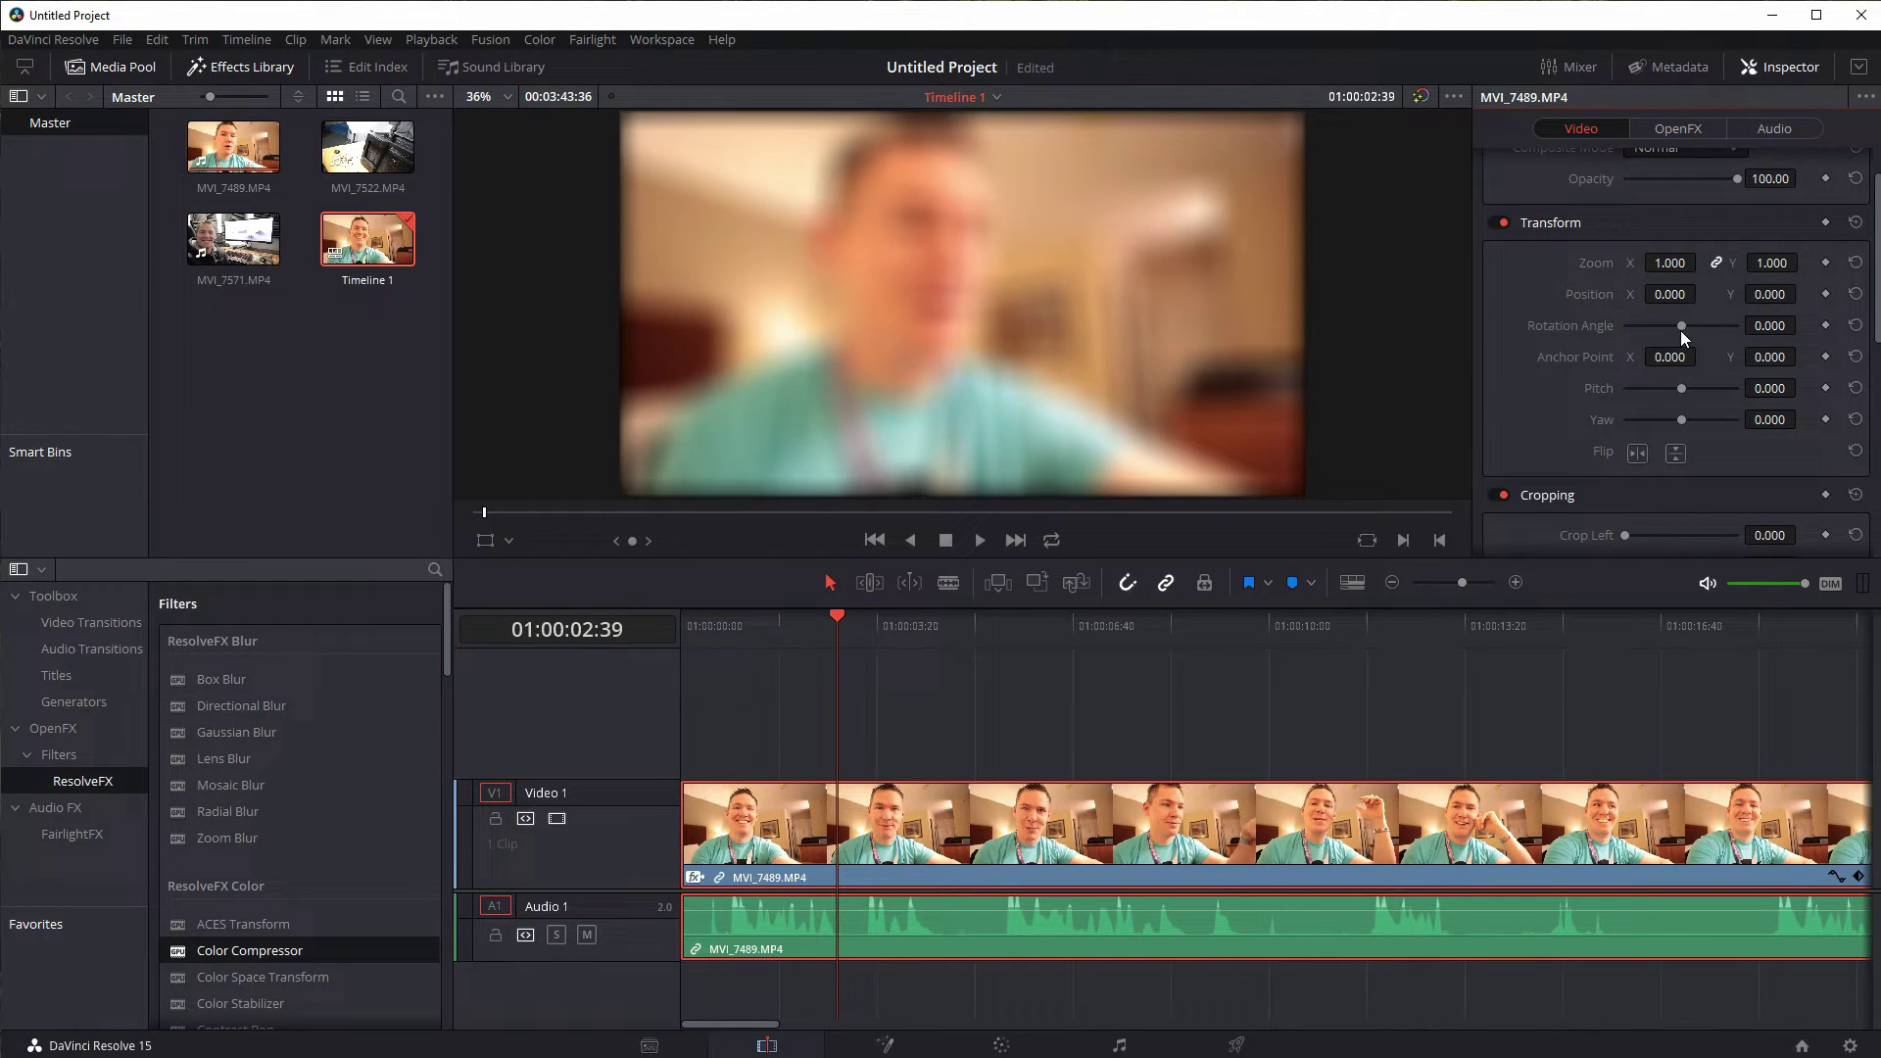
{"action": "left_click_drag", "start_coordinate": [1677, 323], "coordinate": [1686, 326]}
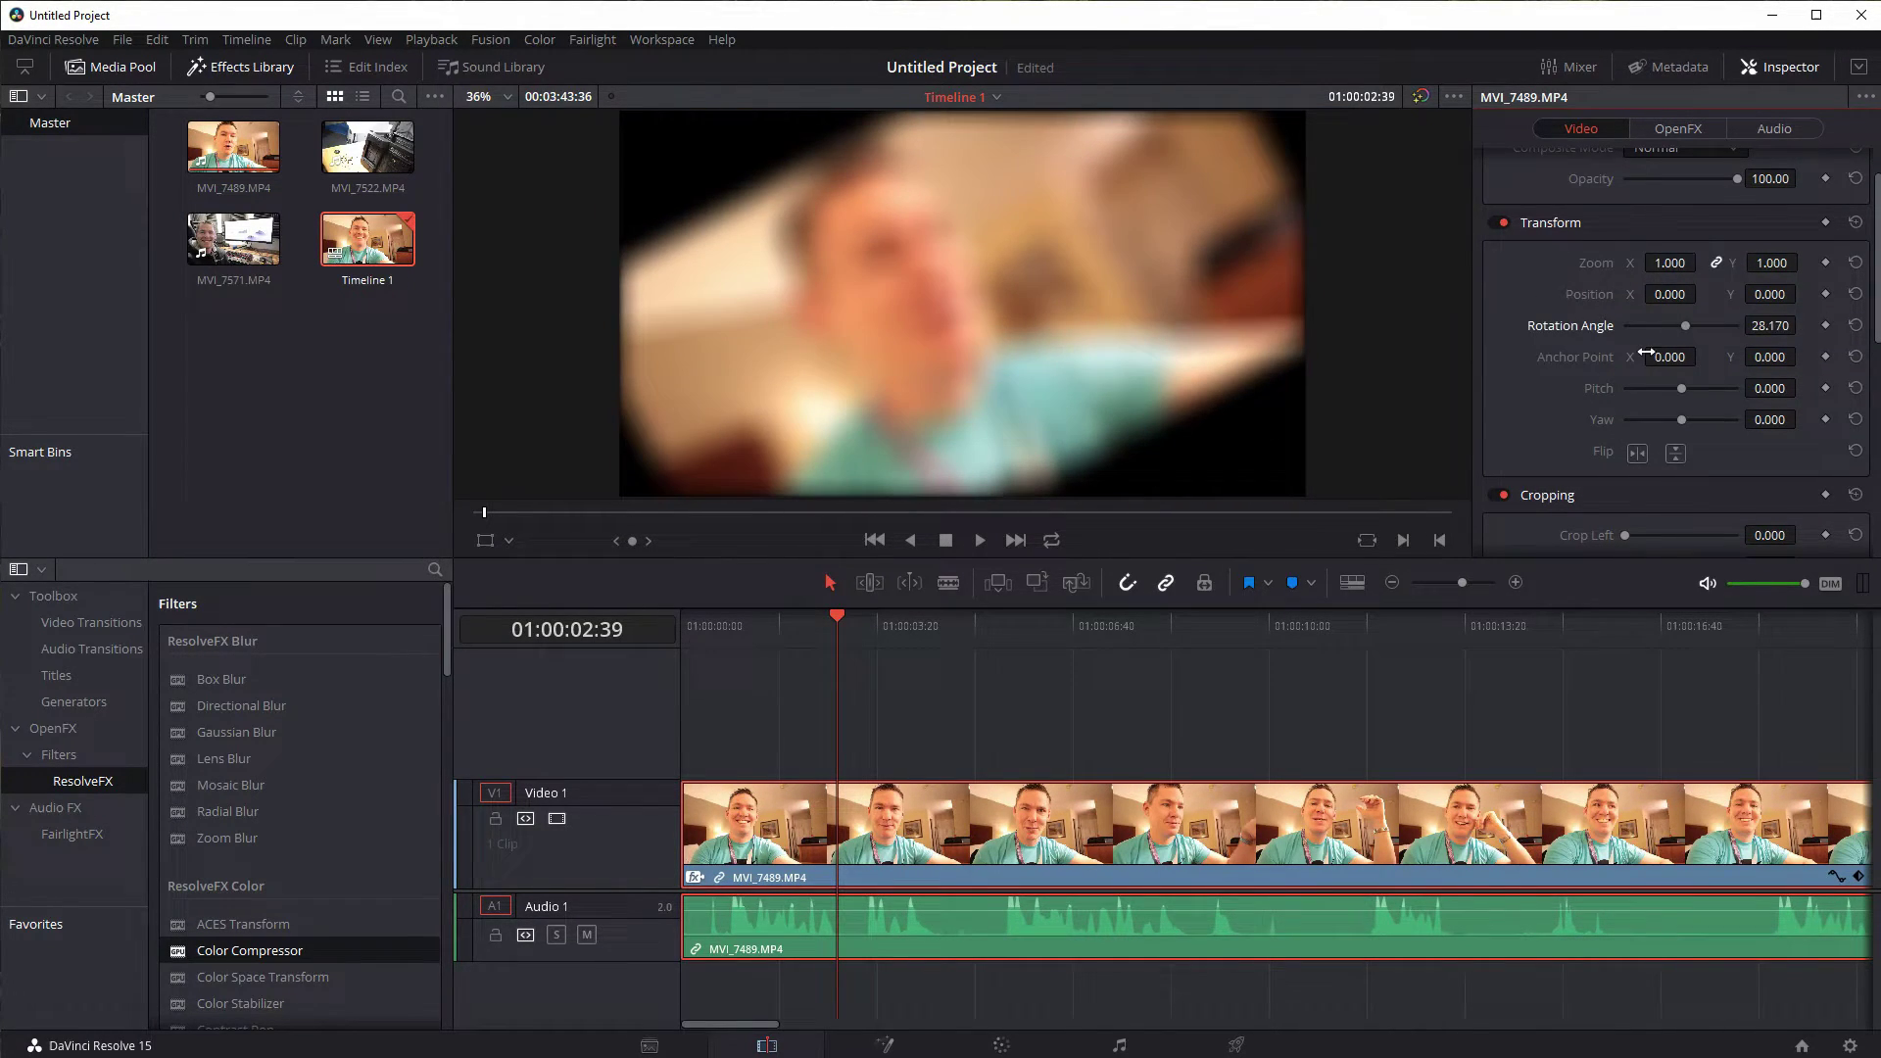
{"action": "scroll", "coordinate": [1646, 355], "scroll_direction": "down", "scroll_amount": 2}
{"action": "mouse_move", "coordinate": [1625, 417]}
{"action": "left_mouse_down"}
{"action": "mouse_move", "coordinate": [1673, 417]}
{"action": "mouse_move", "coordinate": [1642, 417]}
{"action": "left_mouse_up"}
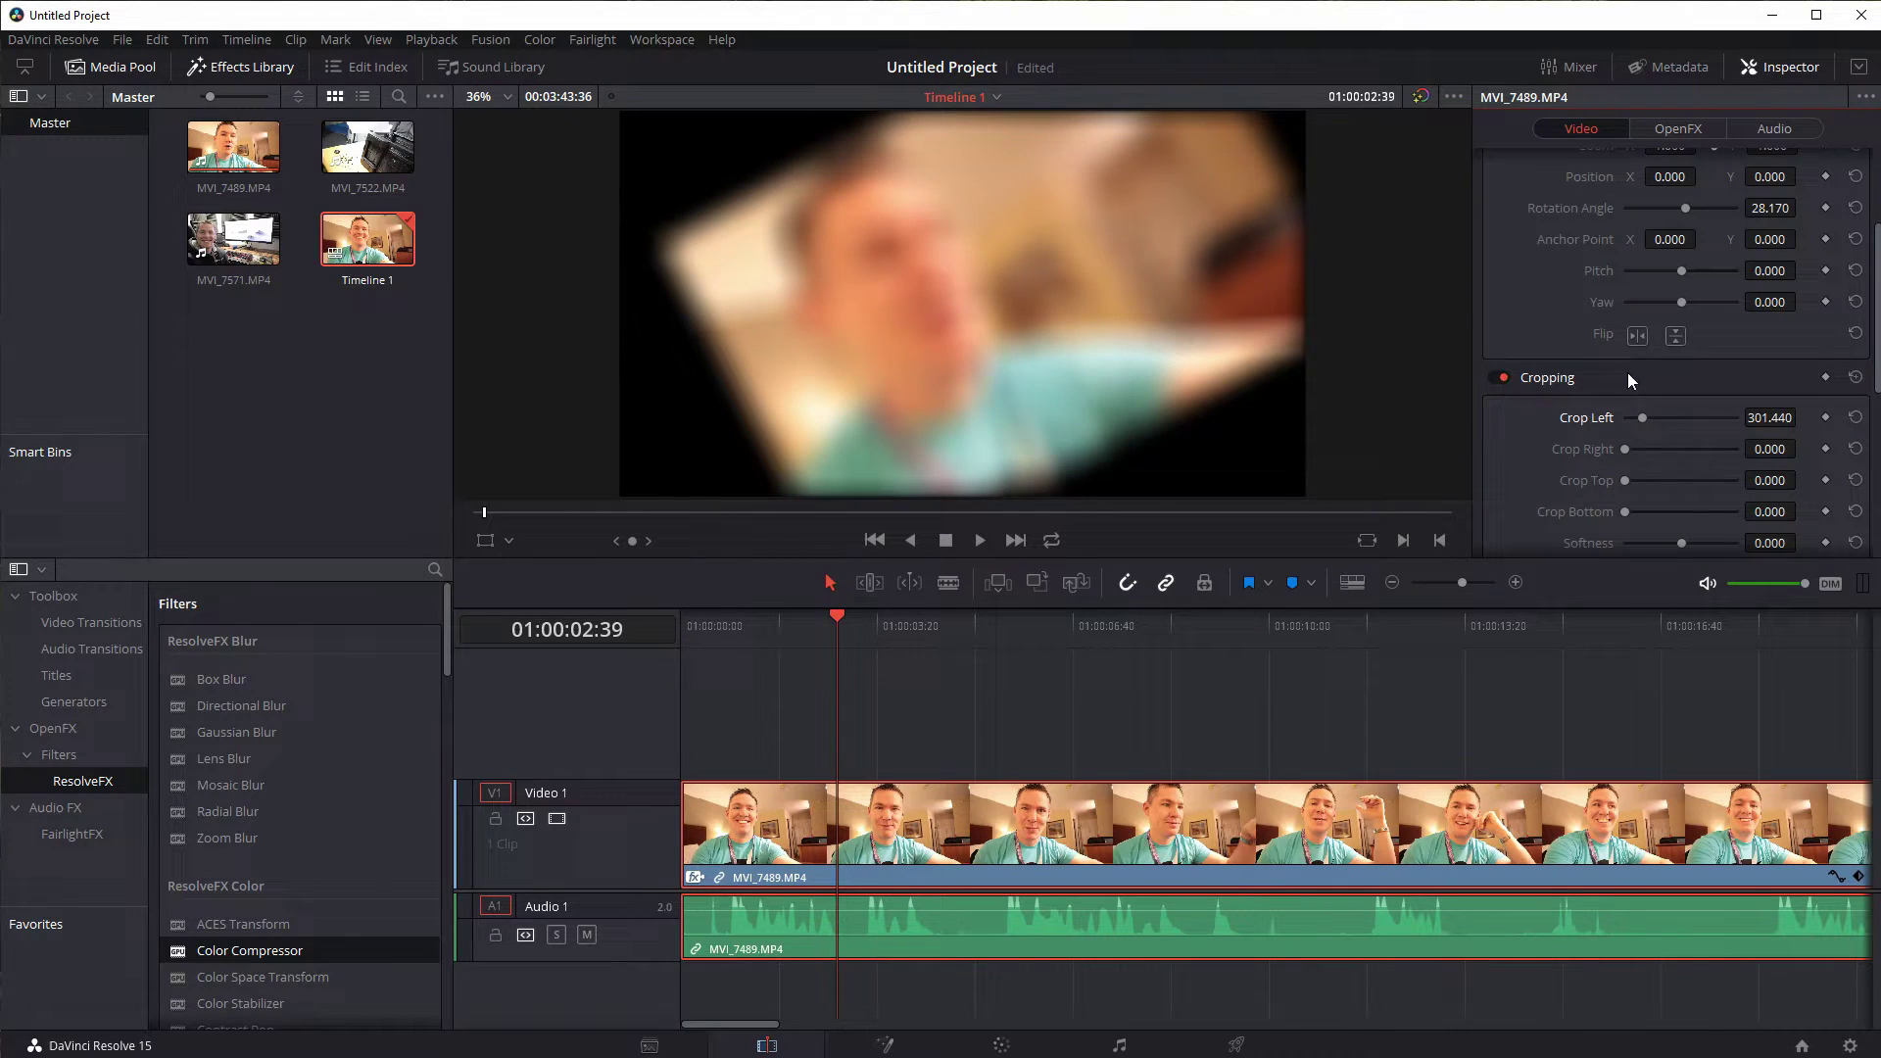
{"action": "scroll", "coordinate": [1607, 294], "scroll_direction": "up", "scroll_amount": 2}
Step: Reset the clip's Transform rotation and Cropping to defaults
{"action": "left_click", "coordinate": [1856, 326]}
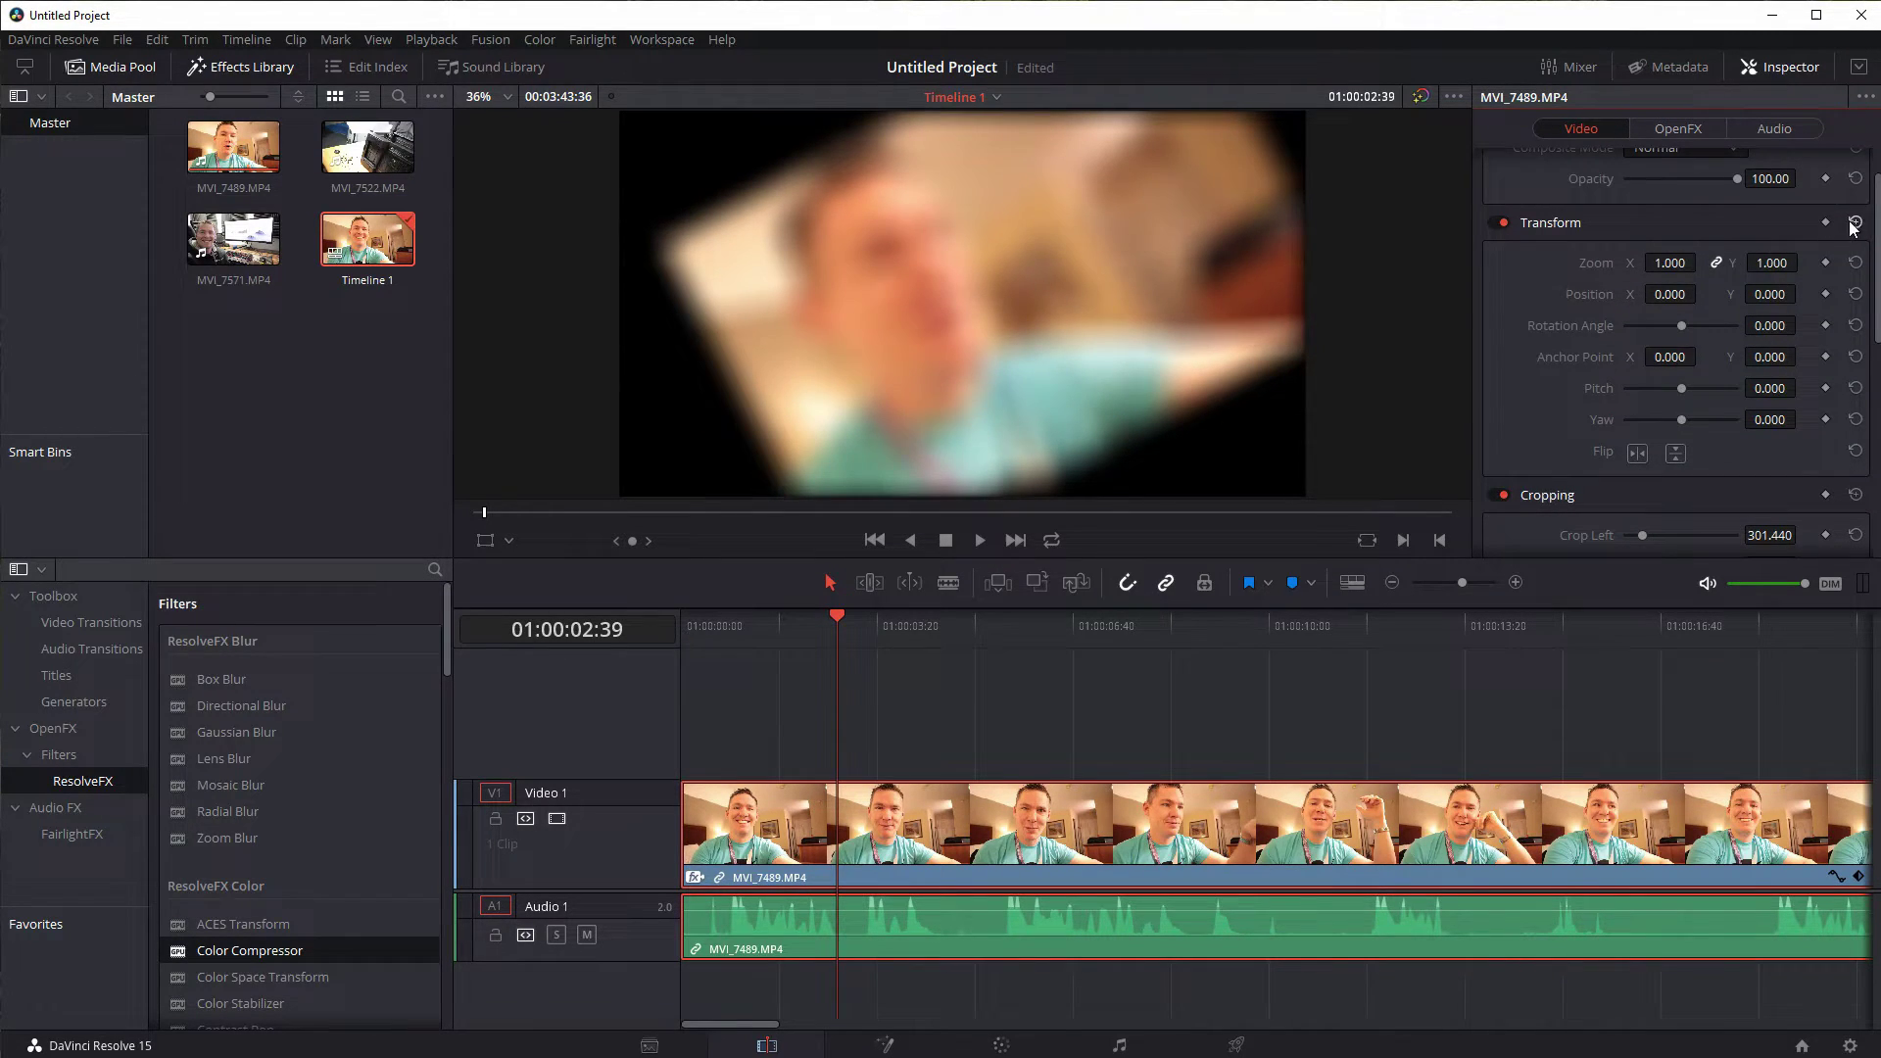
{"action": "left_click", "coordinate": [1855, 492]}
{"action": "scroll", "coordinate": [1622, 380], "scroll_direction": "down", "scroll_amount": 4}
{"action": "scroll", "coordinate": [1619, 352], "scroll_direction": "up", "scroll_amount": 5}
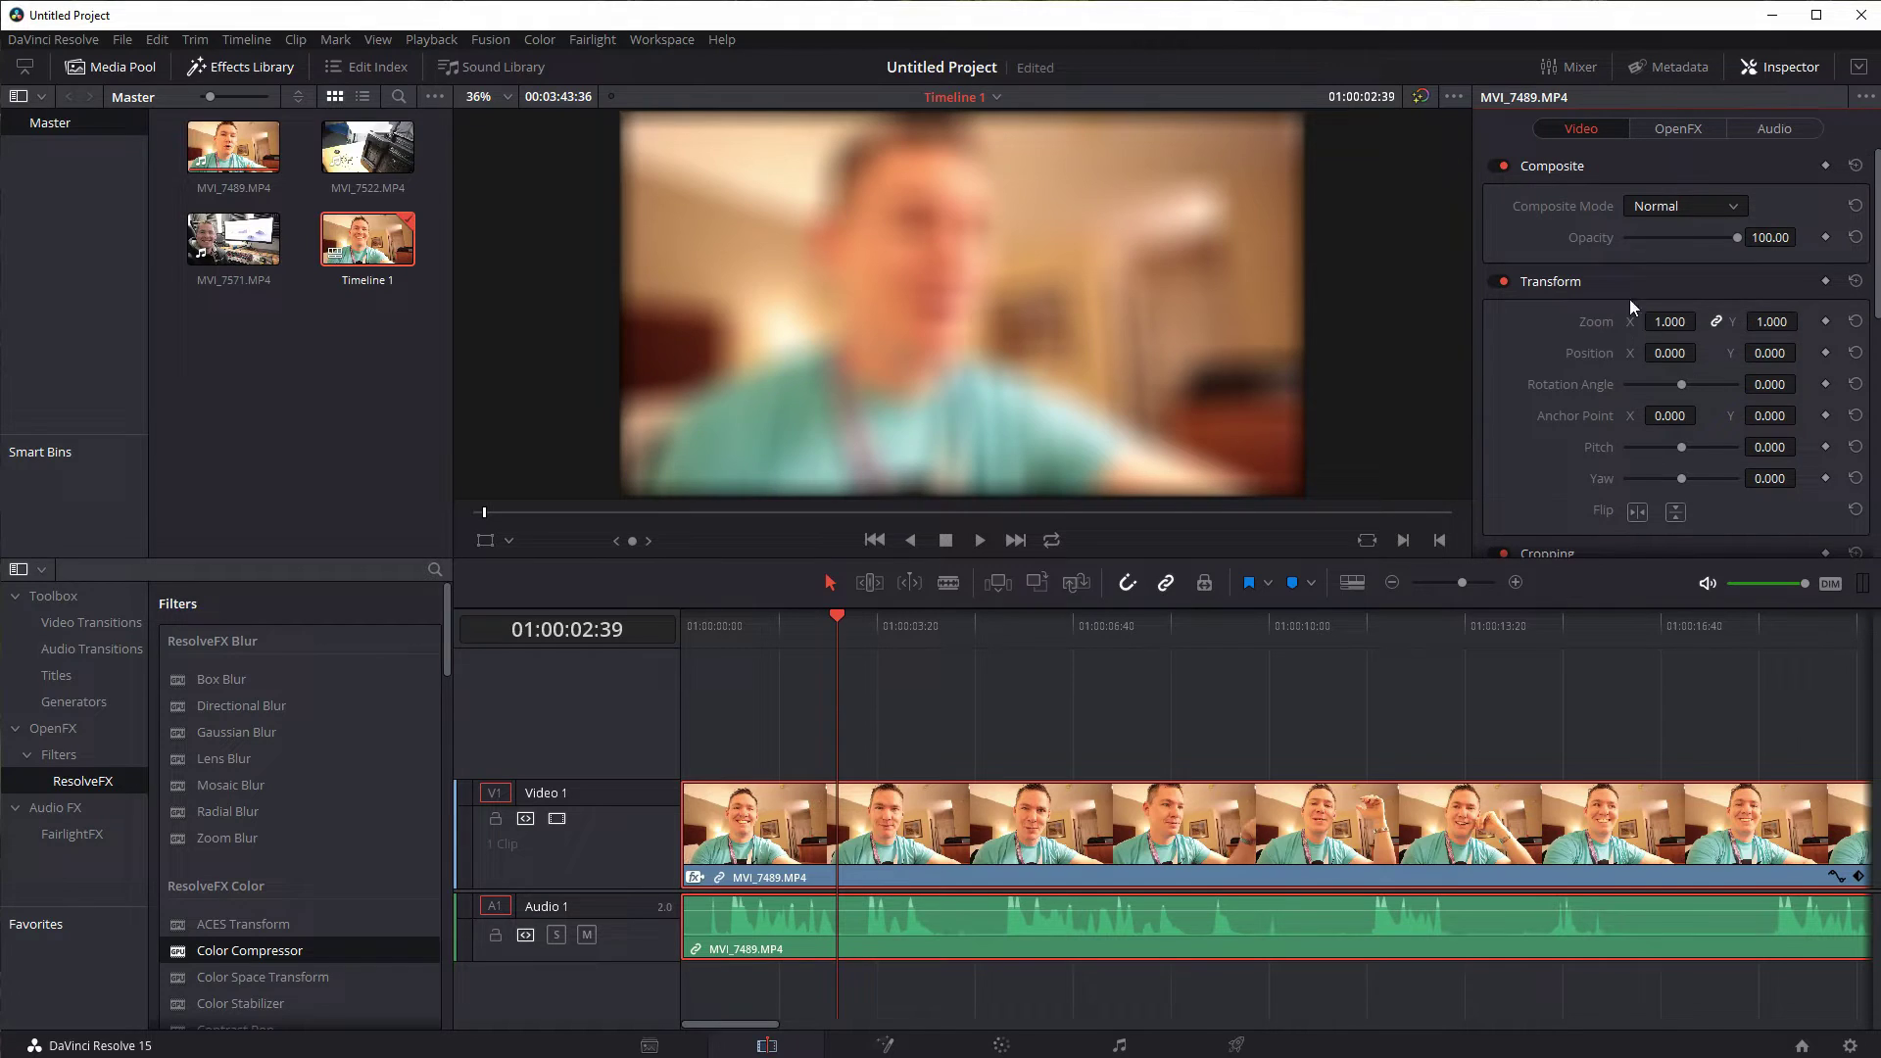
Step: In the OpenFX tab, delete Box Blur, then set Zoom Blur to 1.000 and delete it
{"action": "left_click", "coordinate": [1673, 127]}
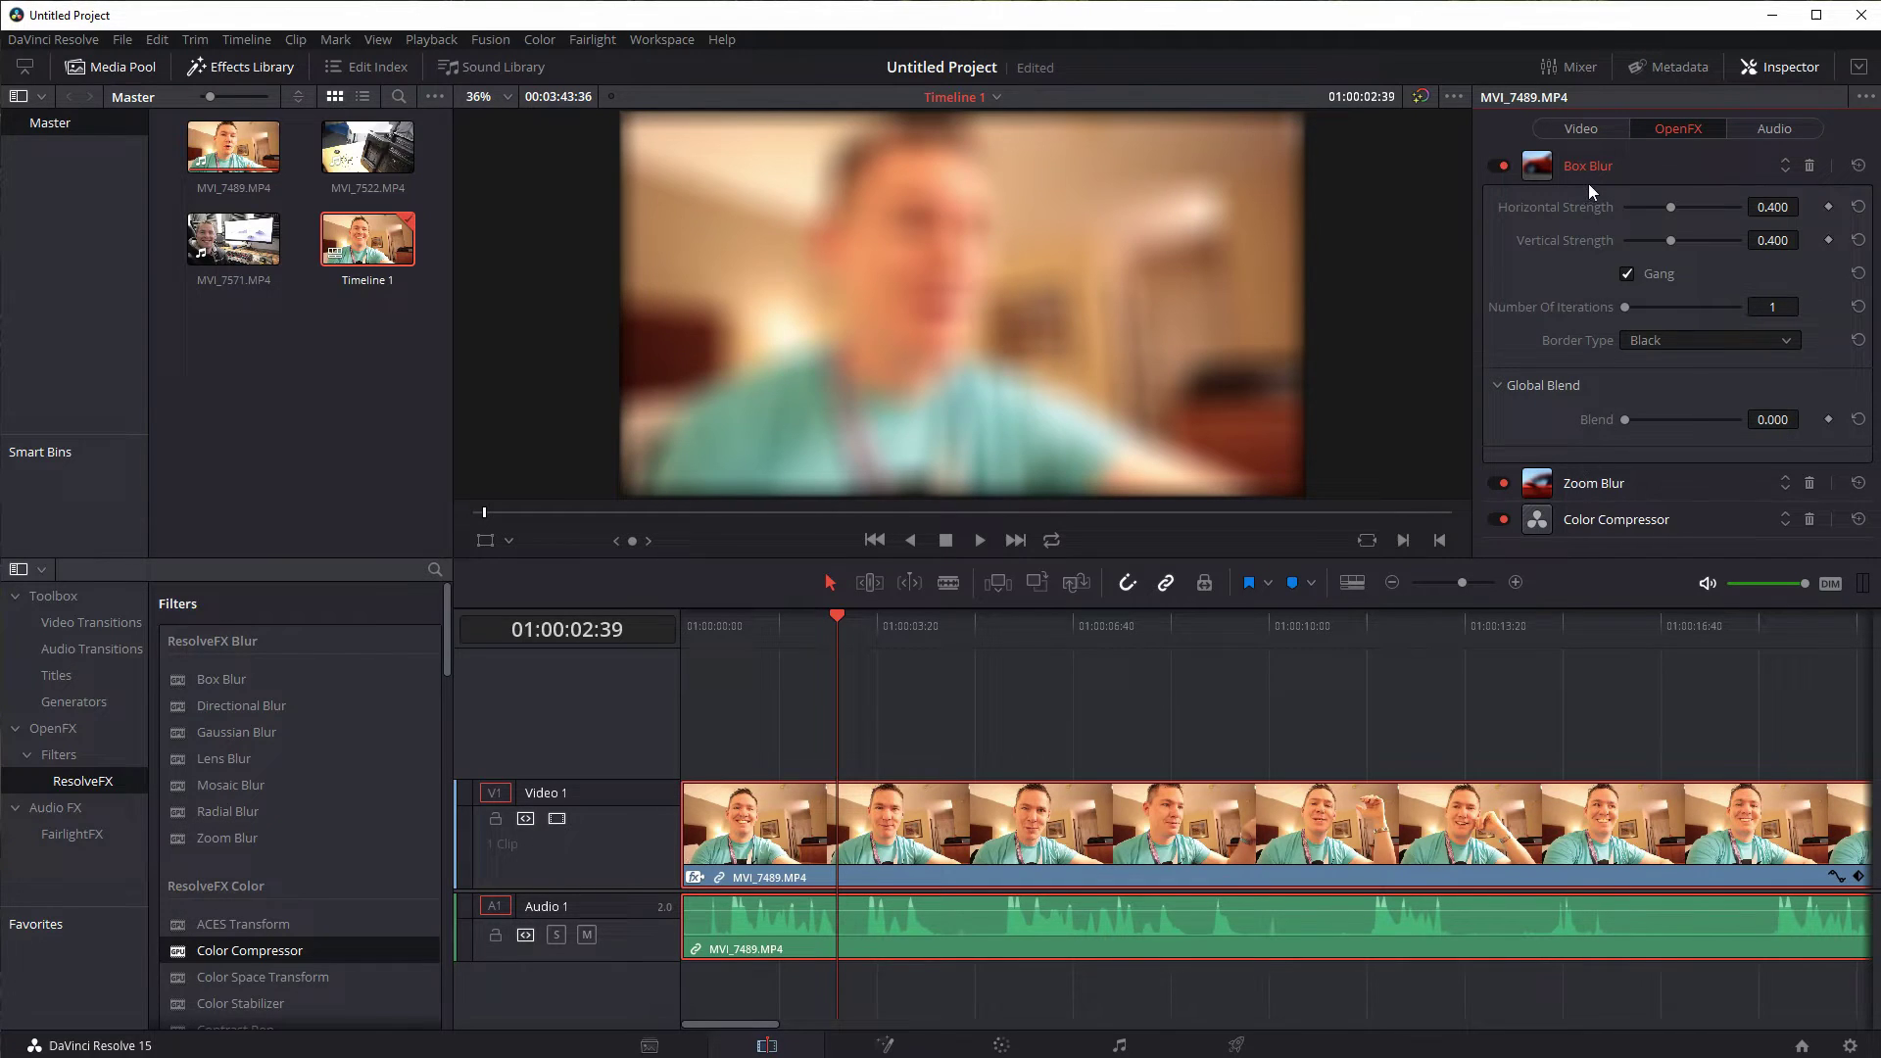
{"action": "left_click", "coordinate": [1808, 167]}
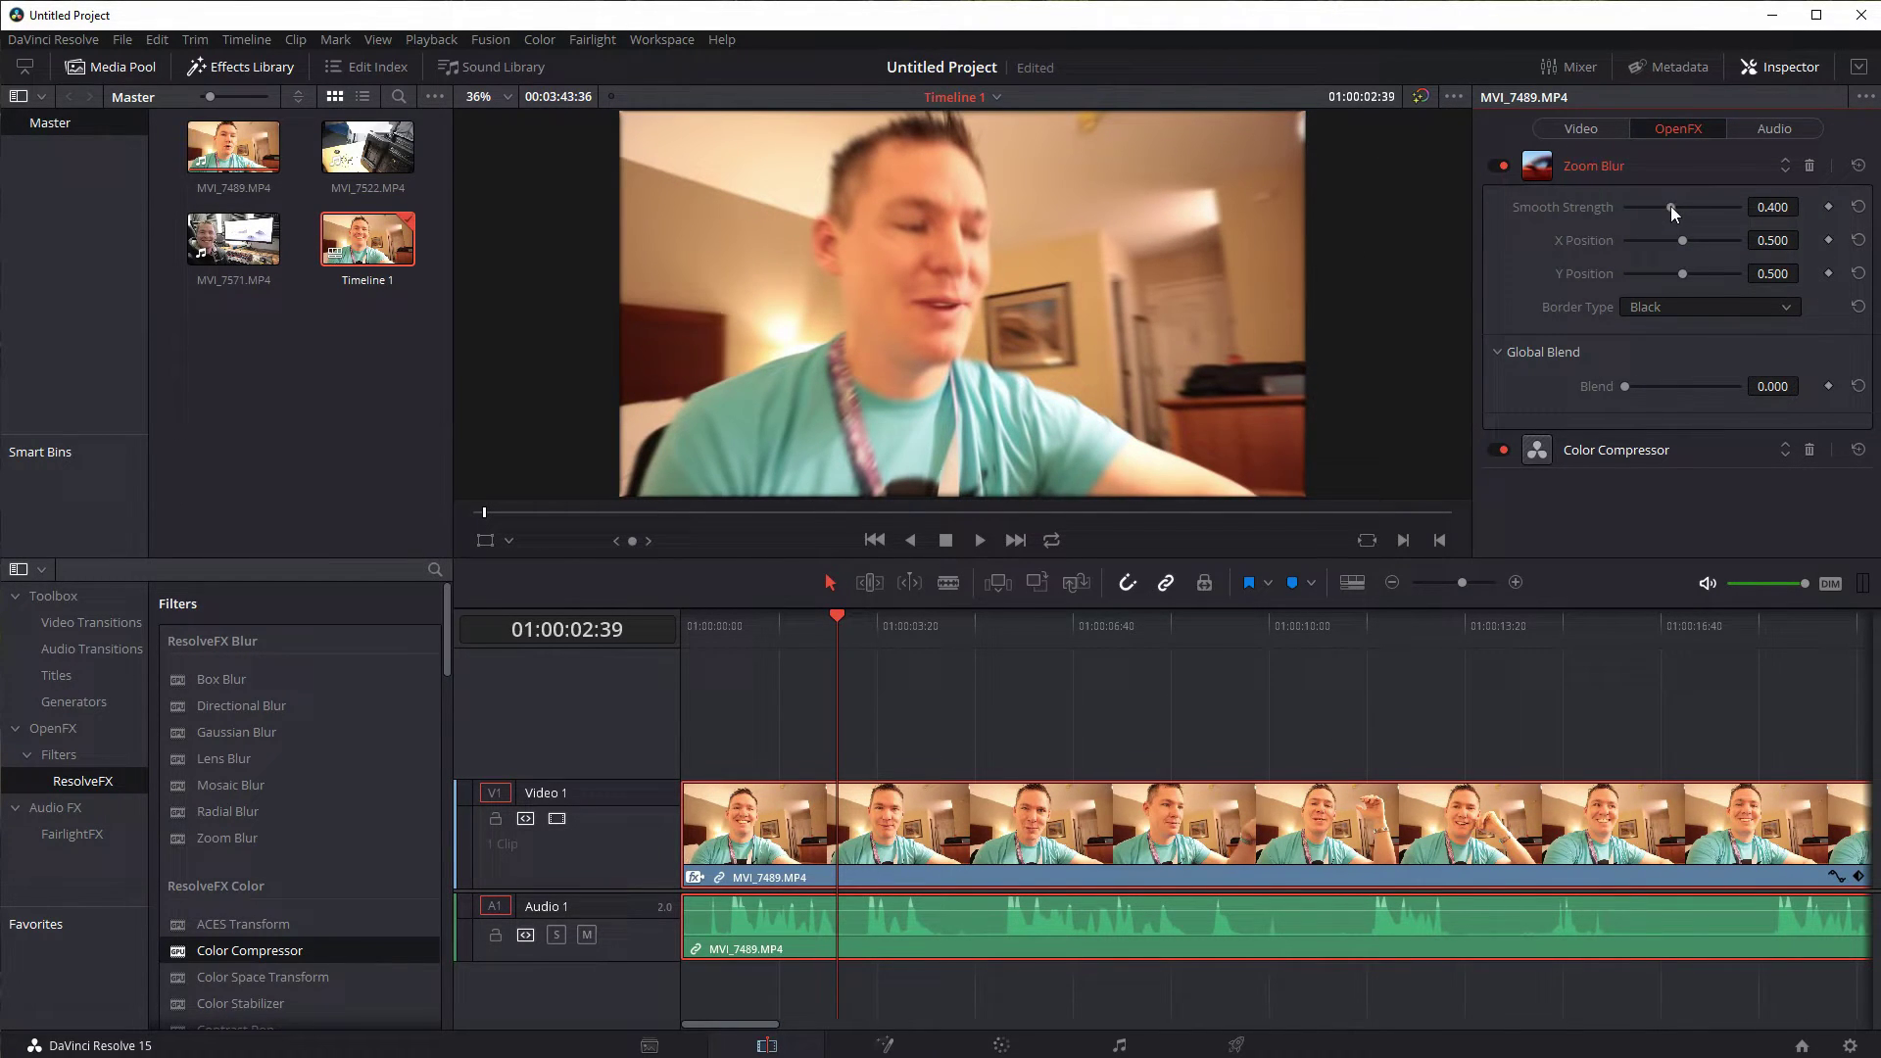
{"action": "left_click_drag", "start_coordinate": [1672, 206], "coordinate": [1652, 238]}
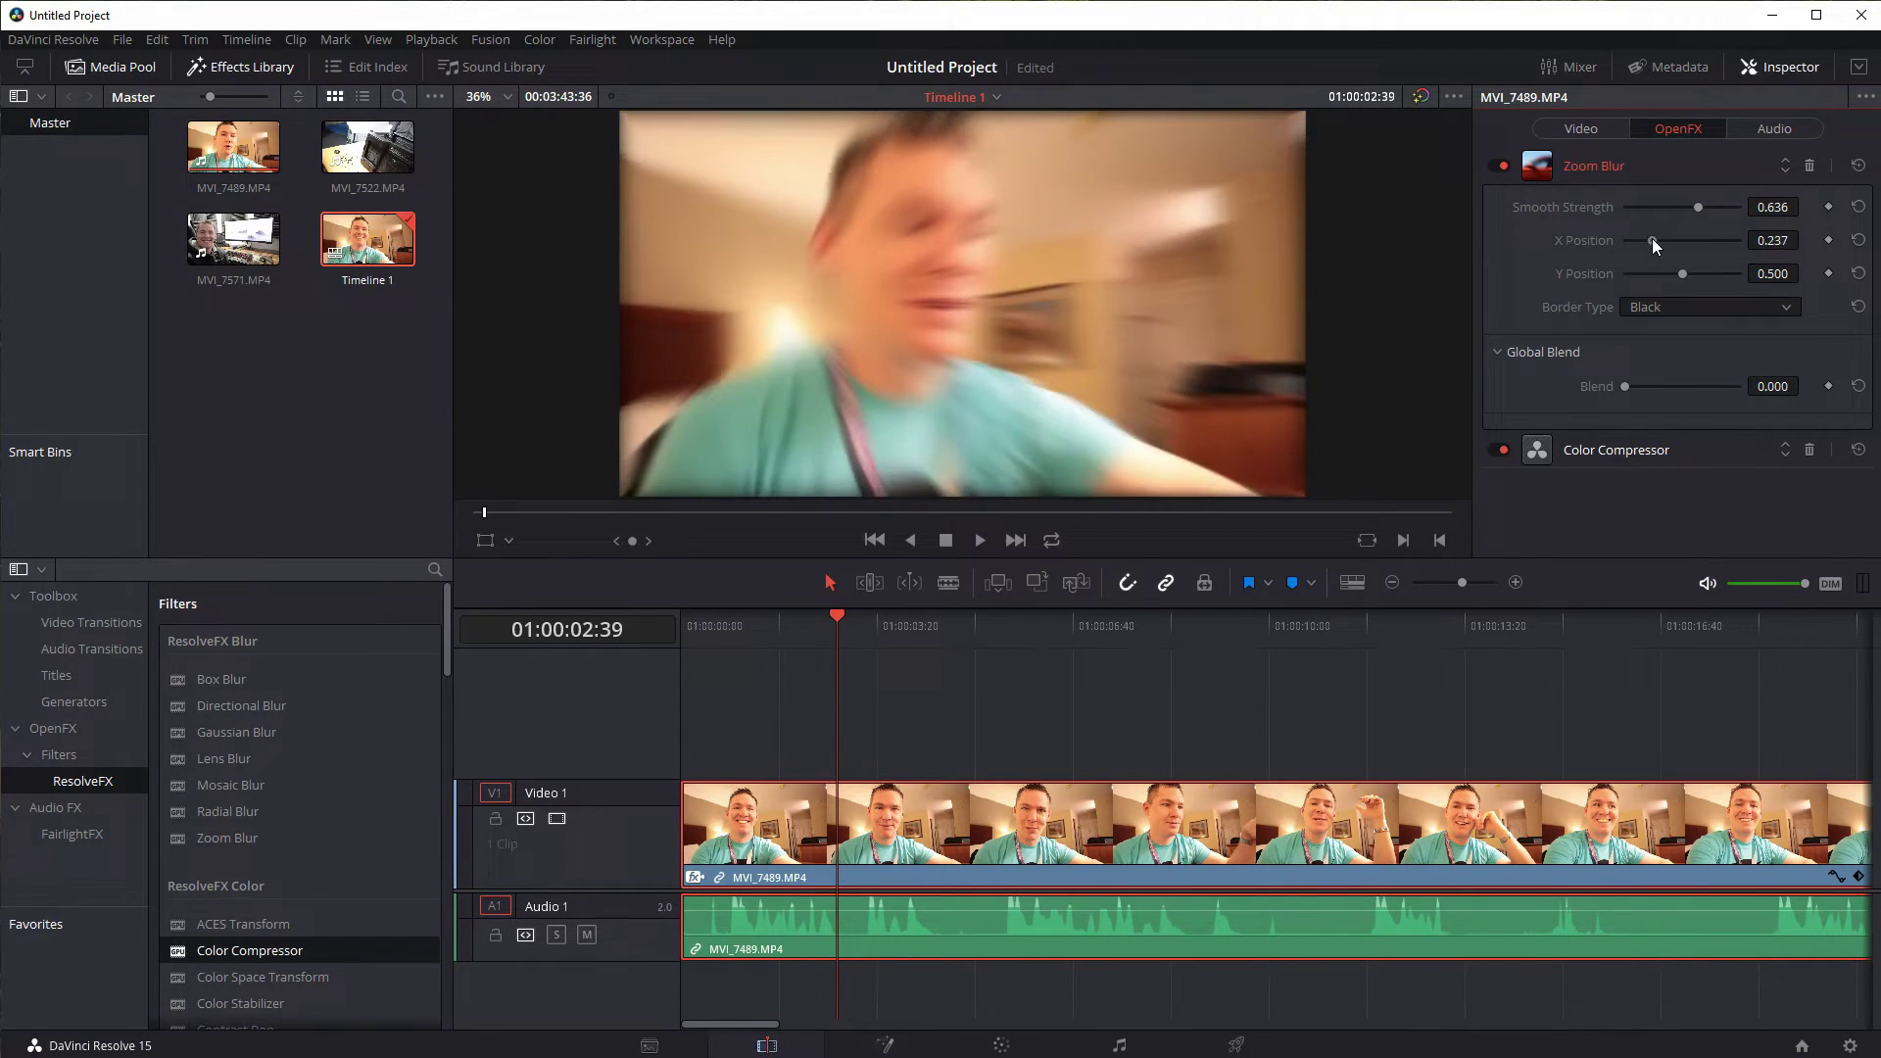
{"action": "left_click", "coordinate": [1809, 168]}
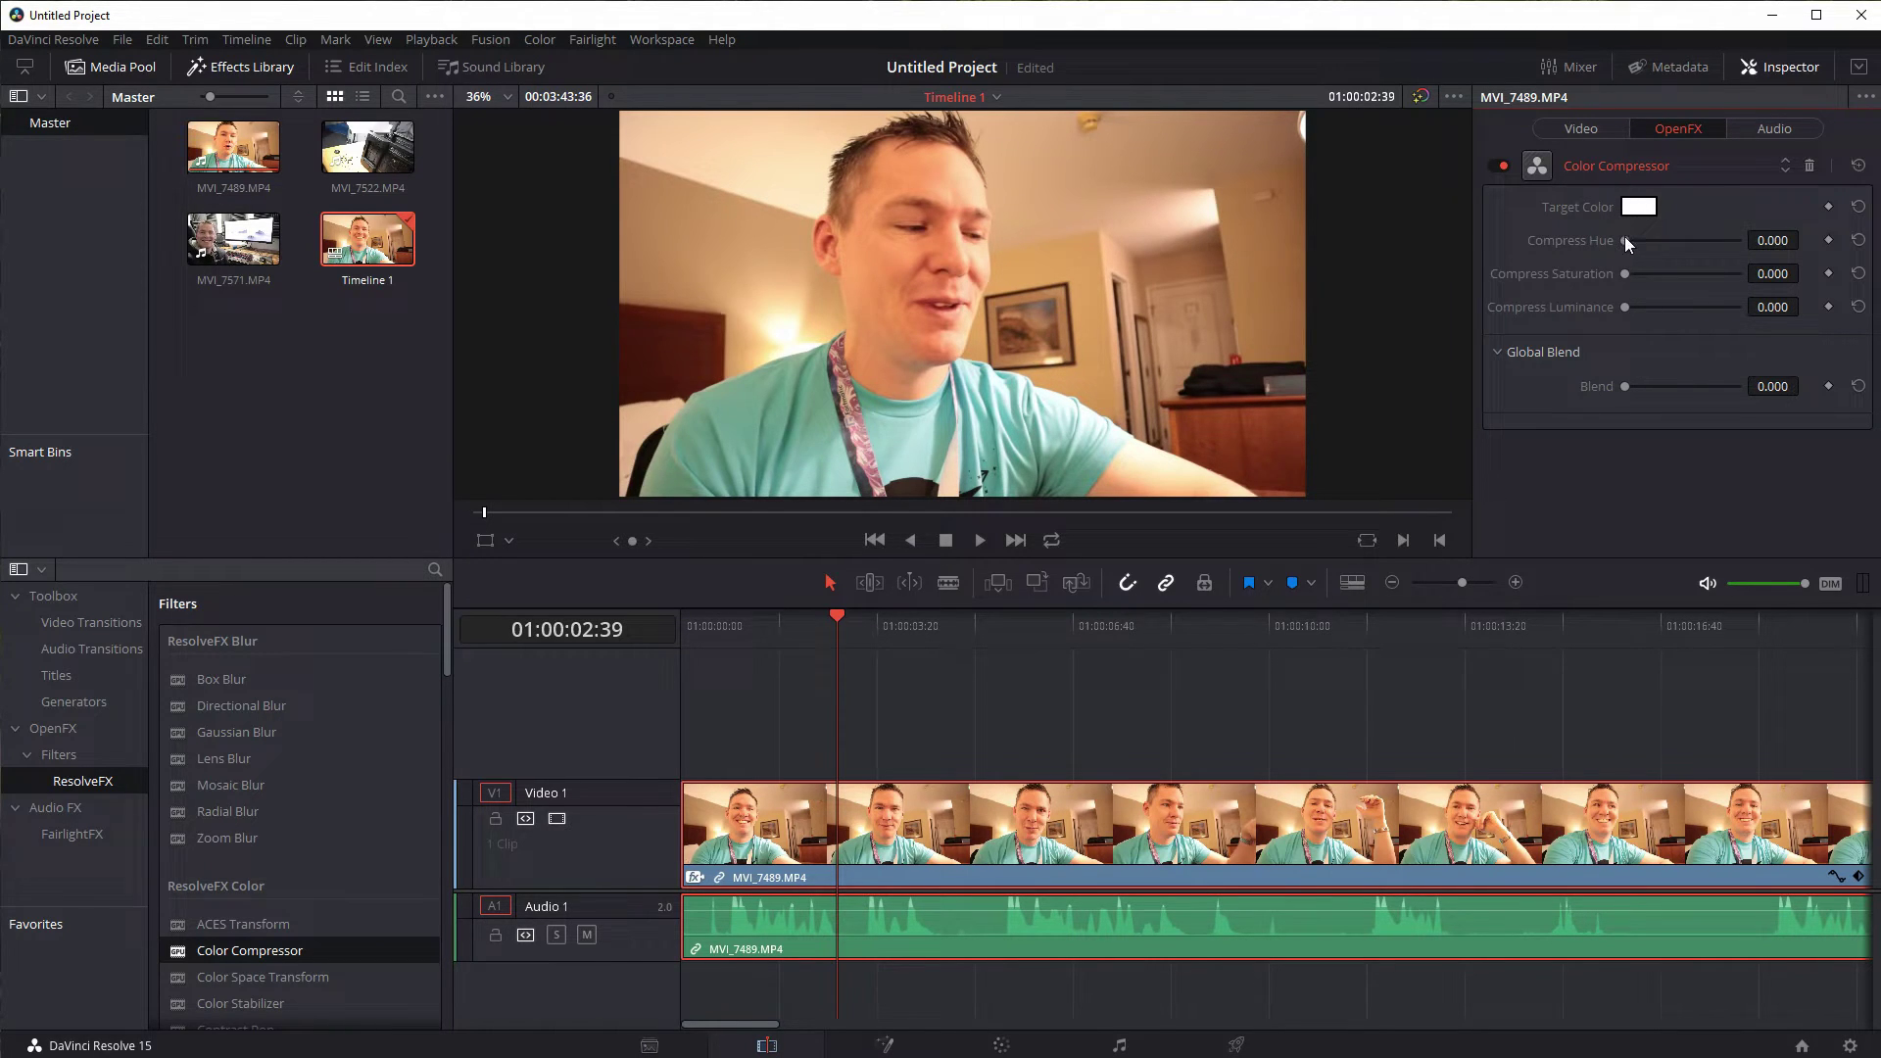
Step: Set Compress Hue 0.610 and Compress Luminance 0.508, then delete Color Compressor
{"action": "left_click_drag", "start_coordinate": [1625, 239], "coordinate": [1778, 277]}
{"action": "left_click_drag", "start_coordinate": [1625, 307], "coordinate": [1685, 307]}
{"action": "left_click", "coordinate": [1808, 167]}
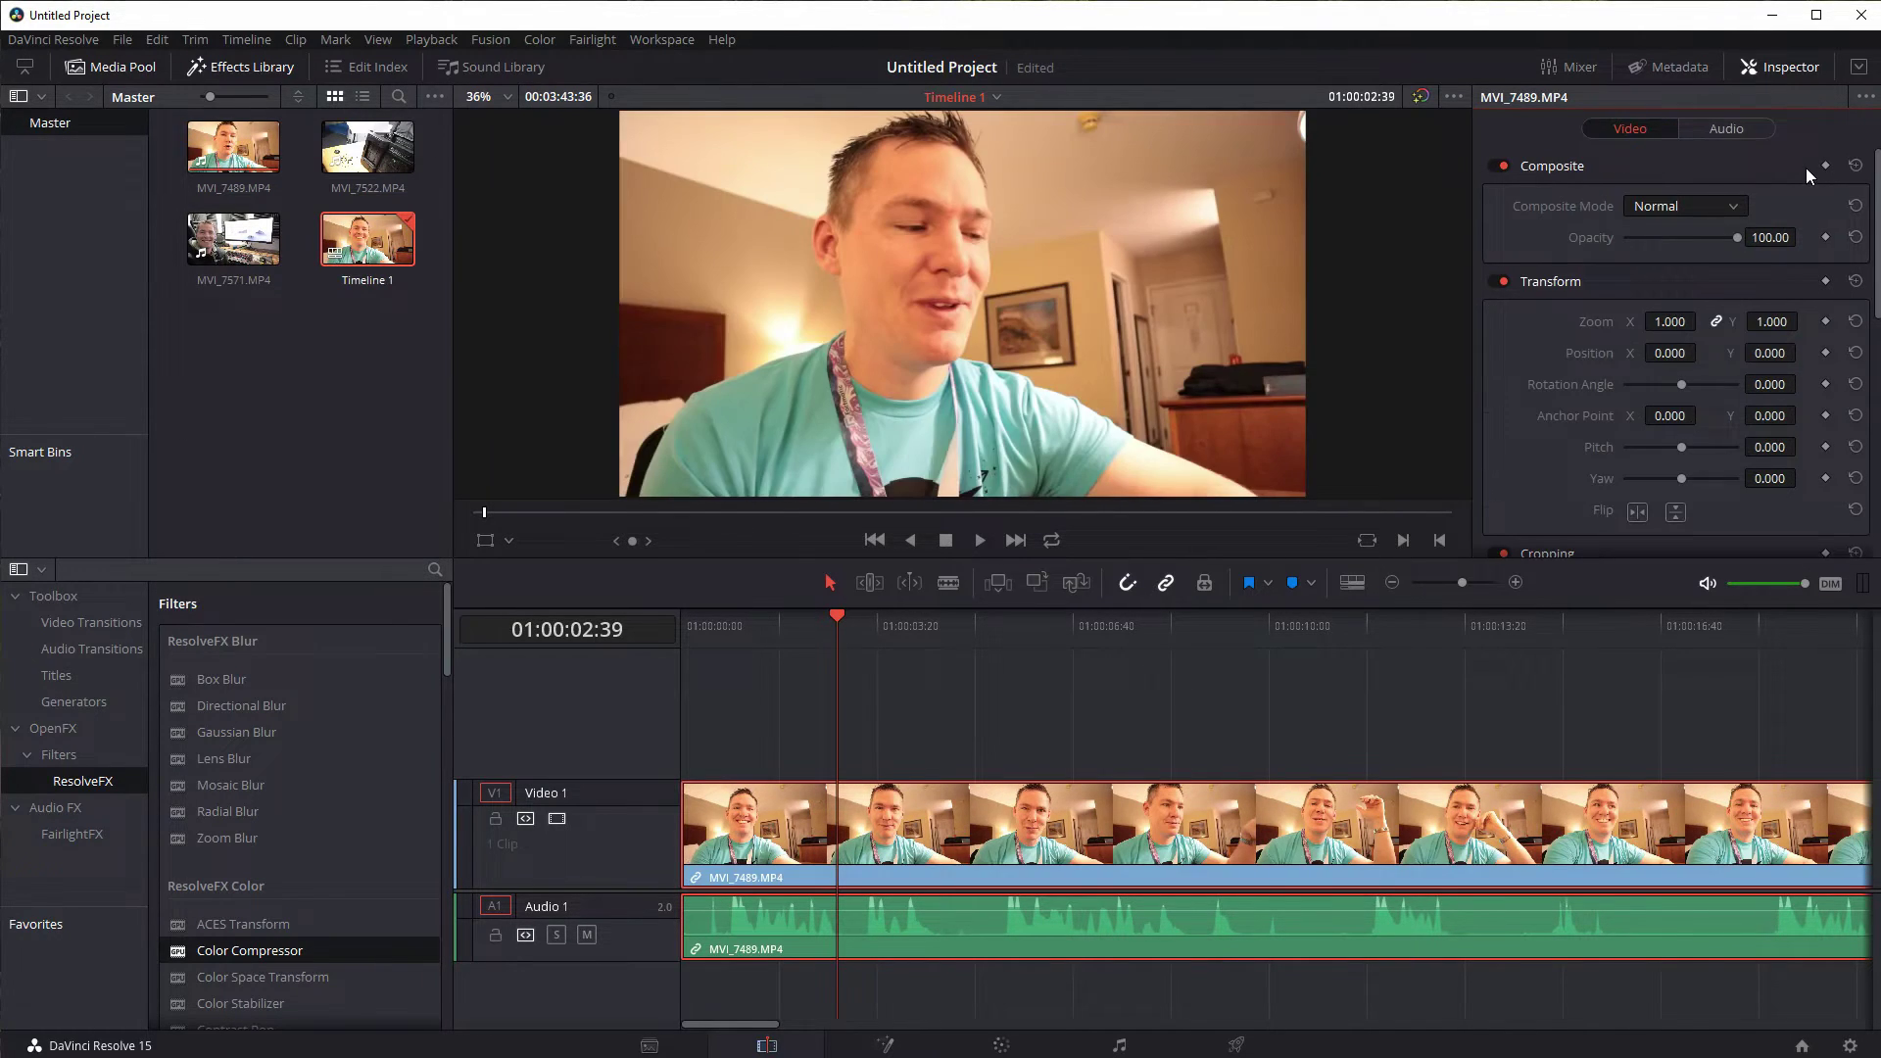
{"action": "left_click", "coordinate": [1717, 130]}
{"action": "left_click", "coordinate": [1638, 133]}
{"action": "left_click", "coordinate": [1074, 836]}
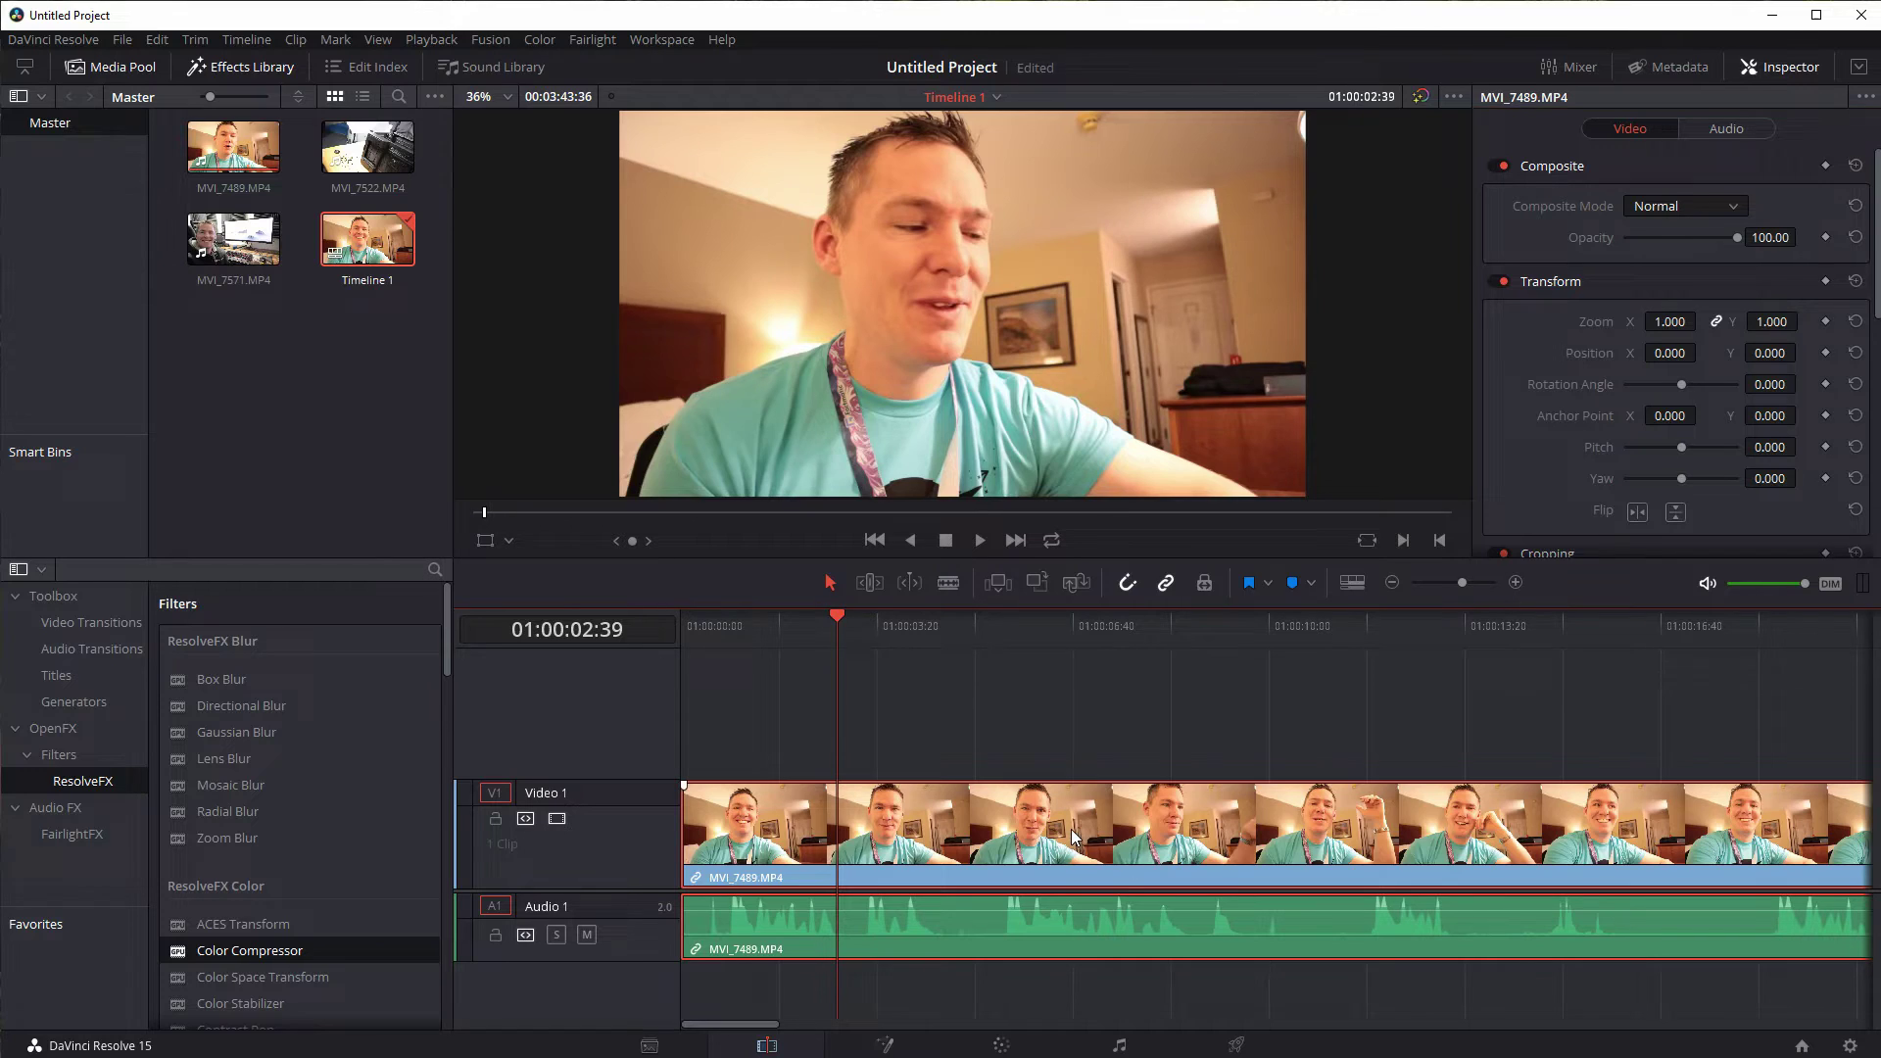
Step: Replace MVI_7489 on the timeline with MVI_7571 and hide the Media Pool to enlarge the filter list
{"action": "key", "text": "Delete"}
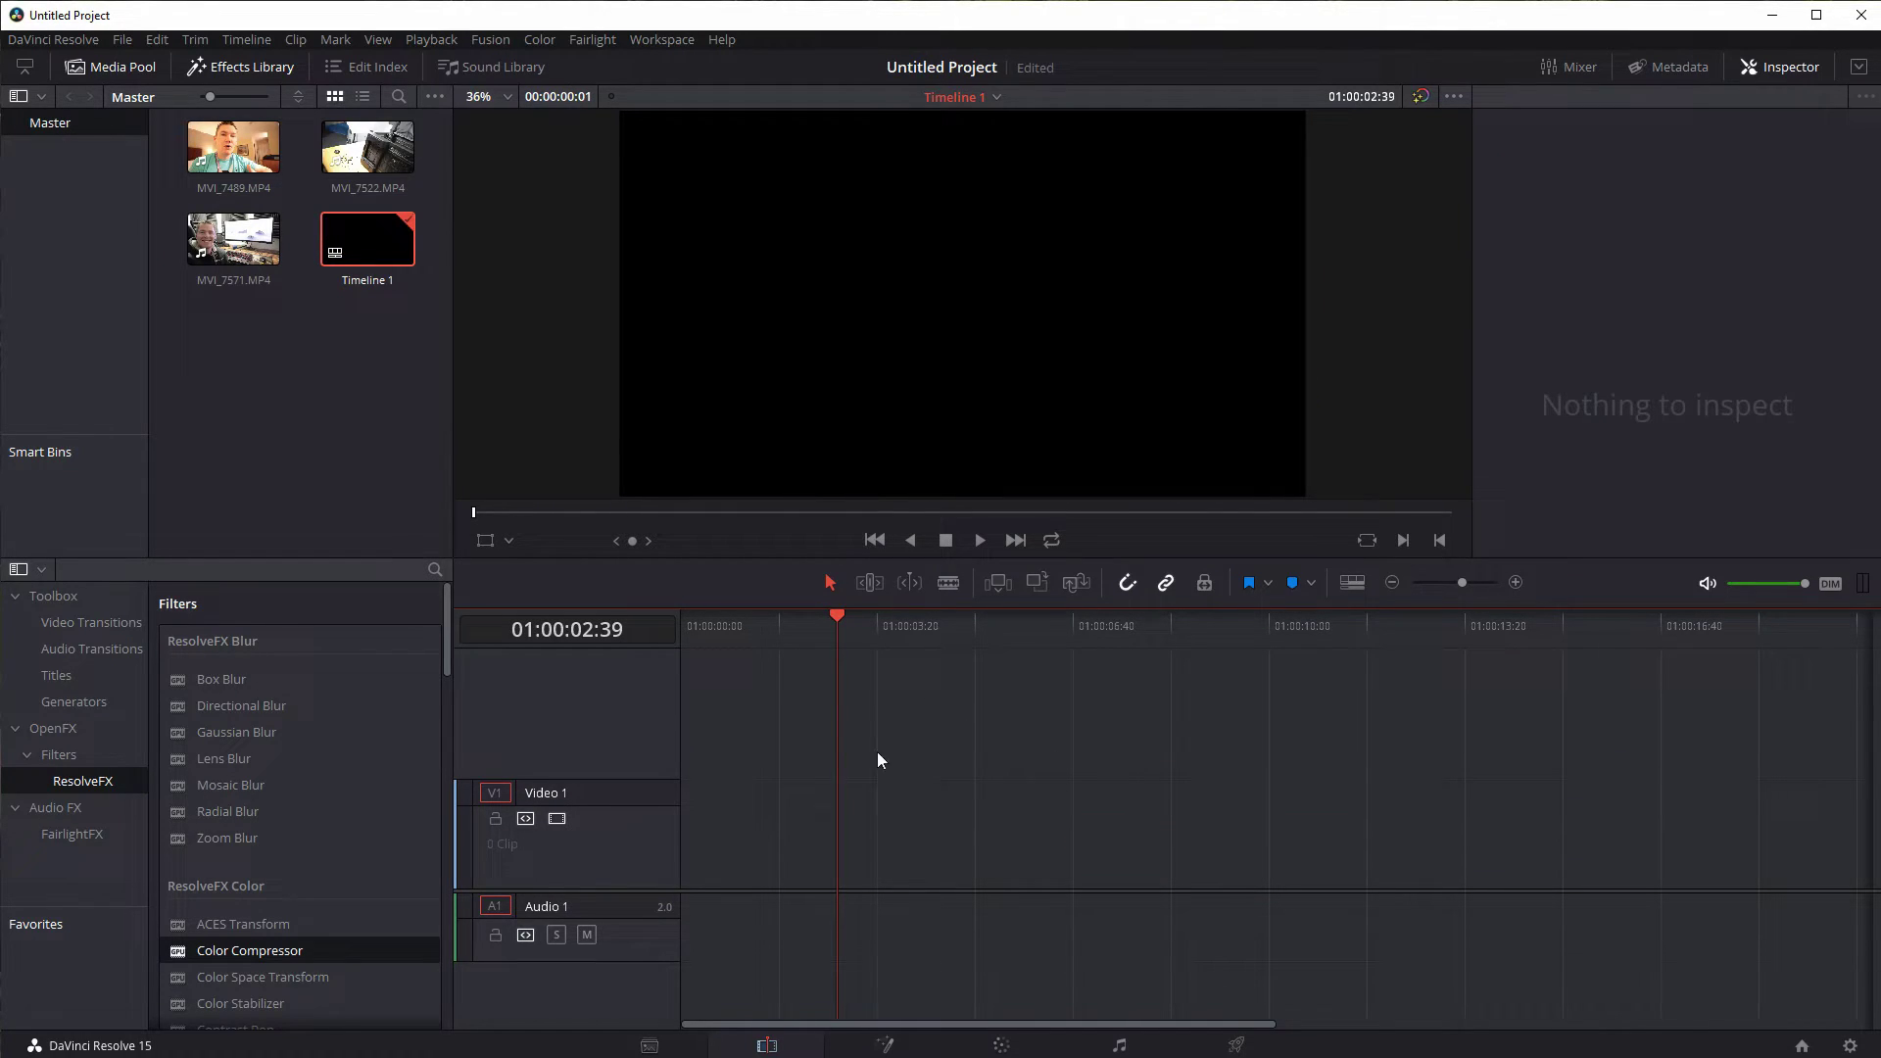
{"action": "left_click_drag", "start_coordinate": [233, 238], "coordinate": [725, 818]}
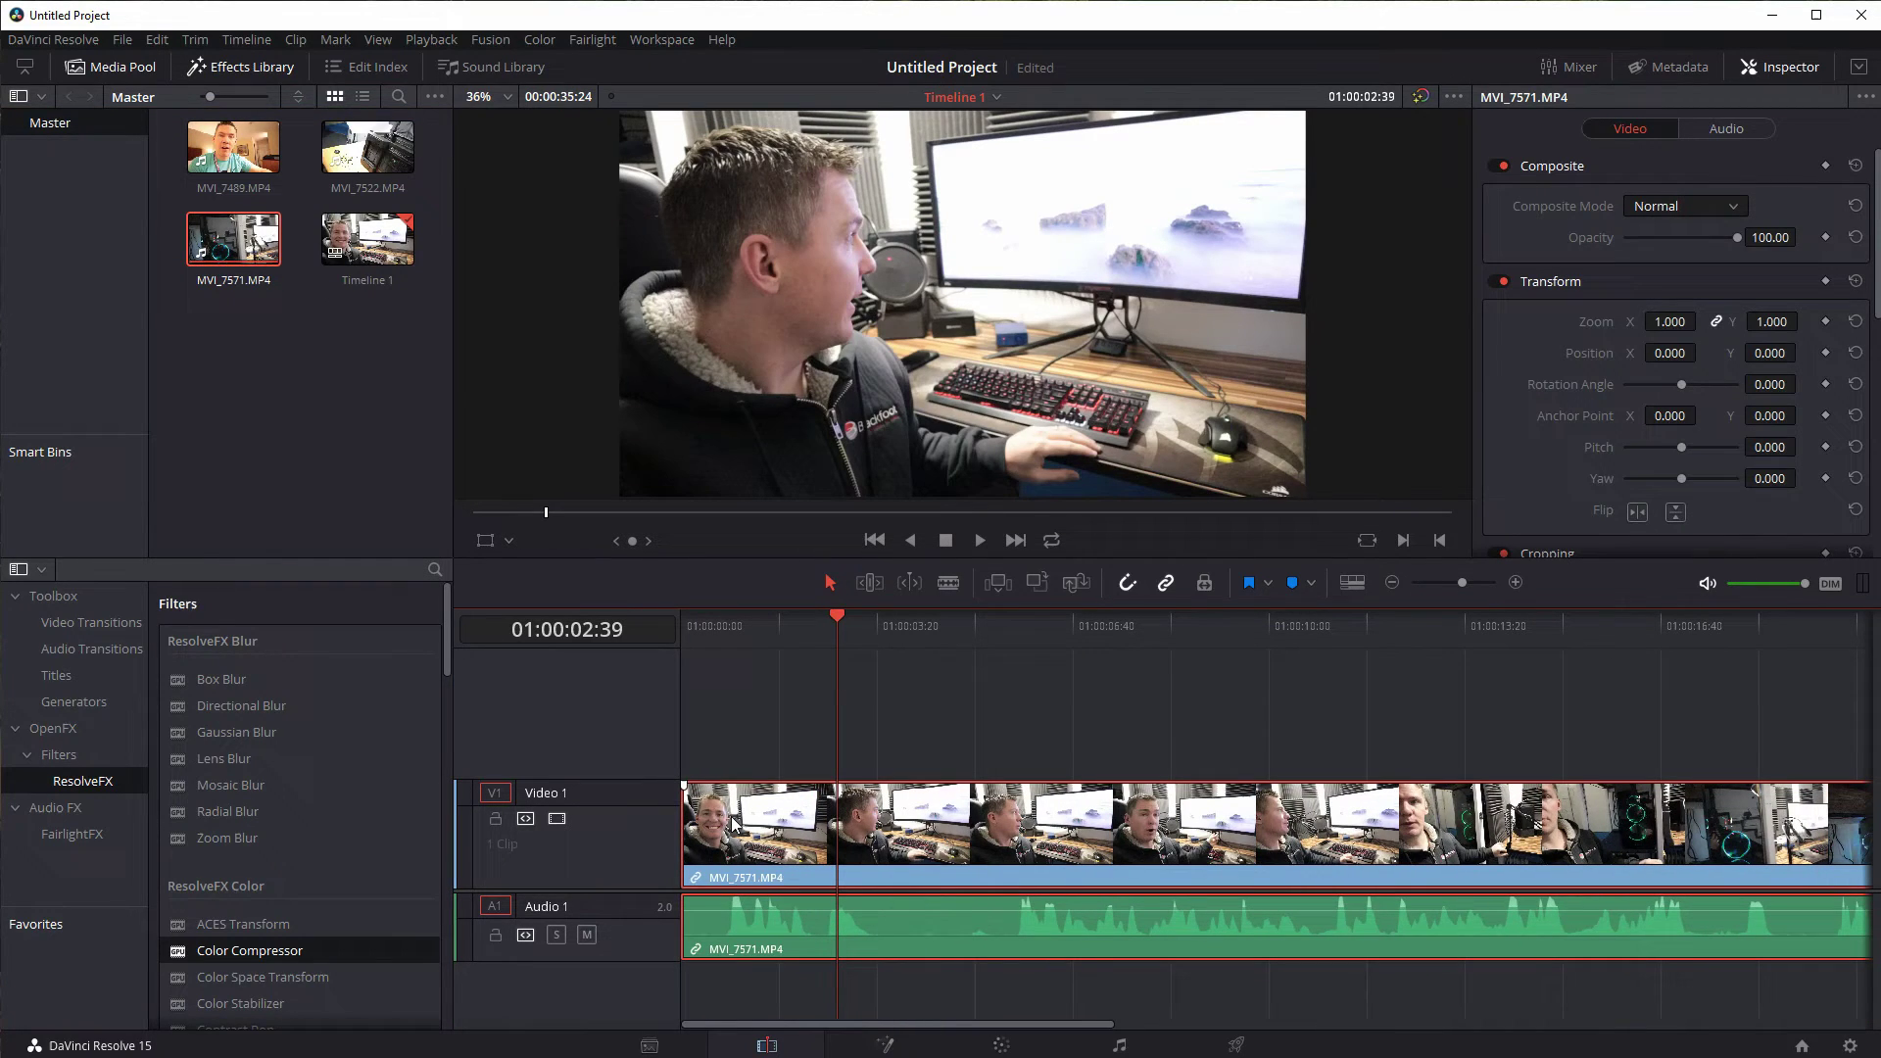
{"action": "left_click", "coordinate": [114, 73]}
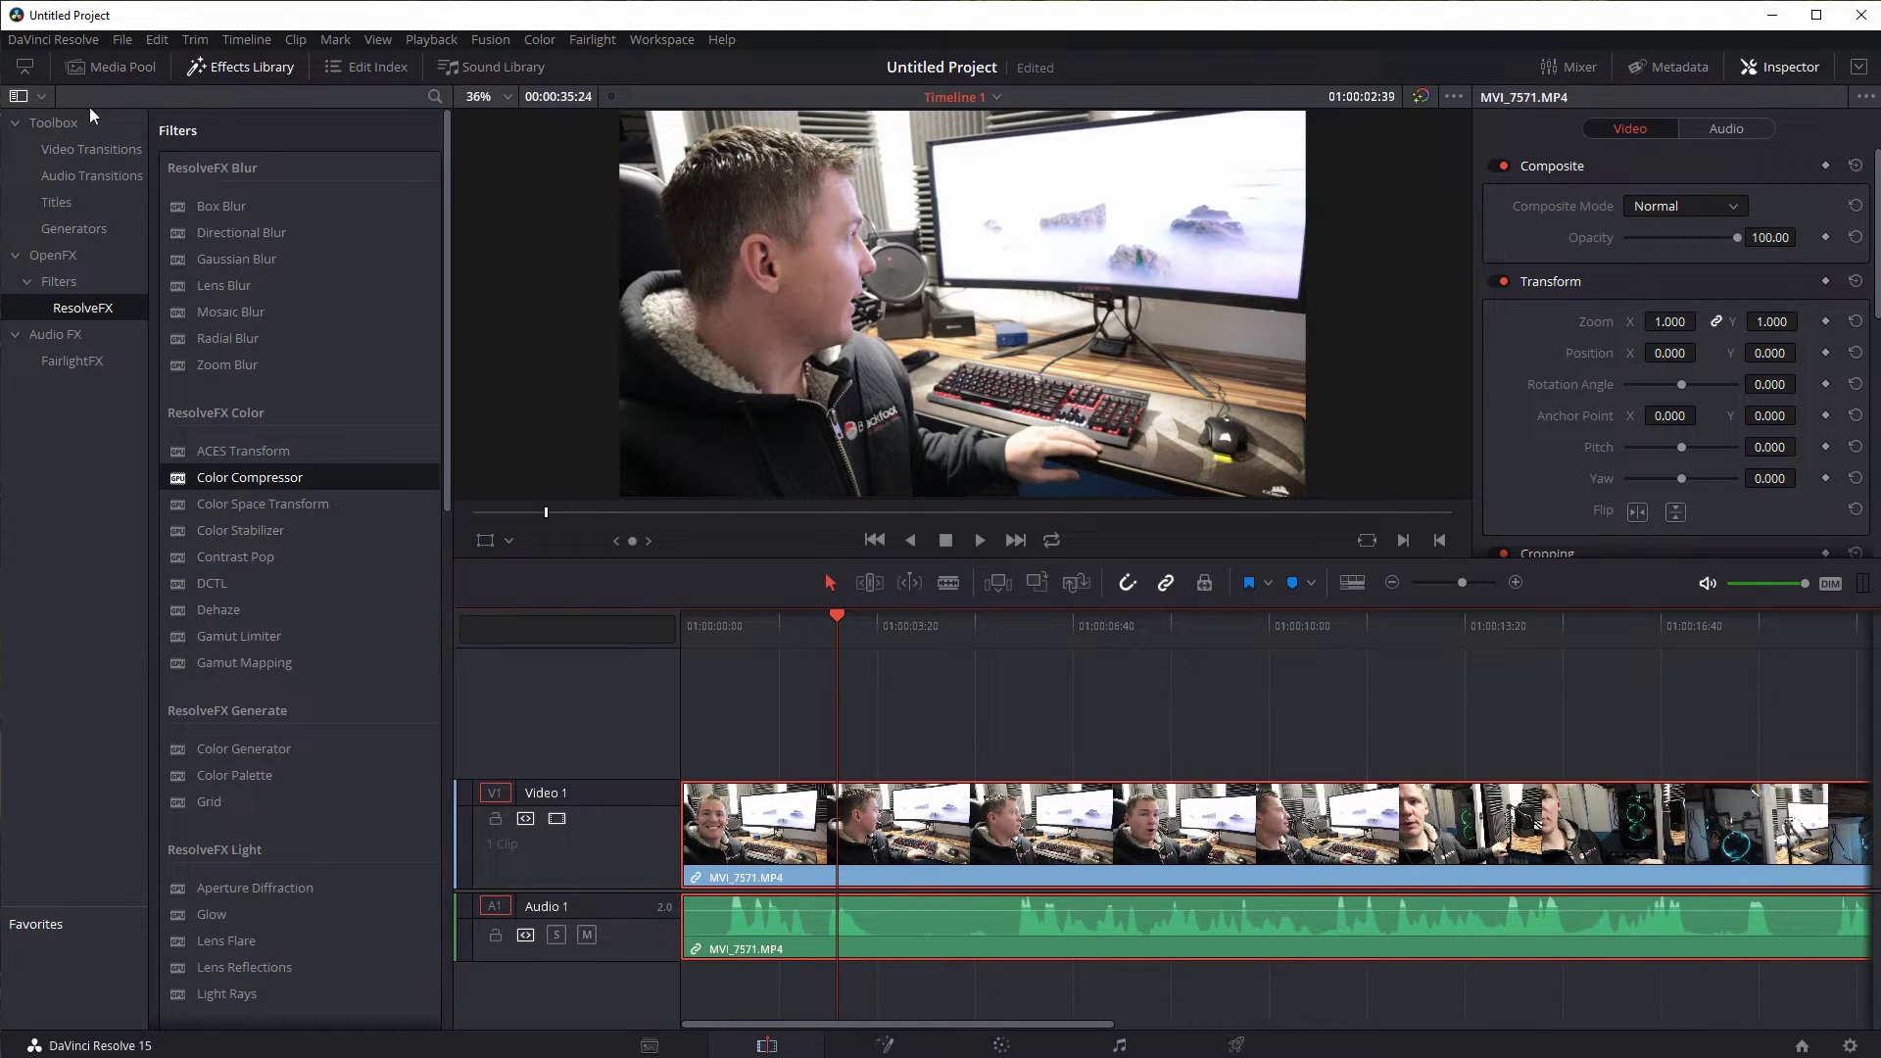
{"action": "scroll", "coordinate": [245, 490], "scroll_direction": "down", "scroll_amount": 5}
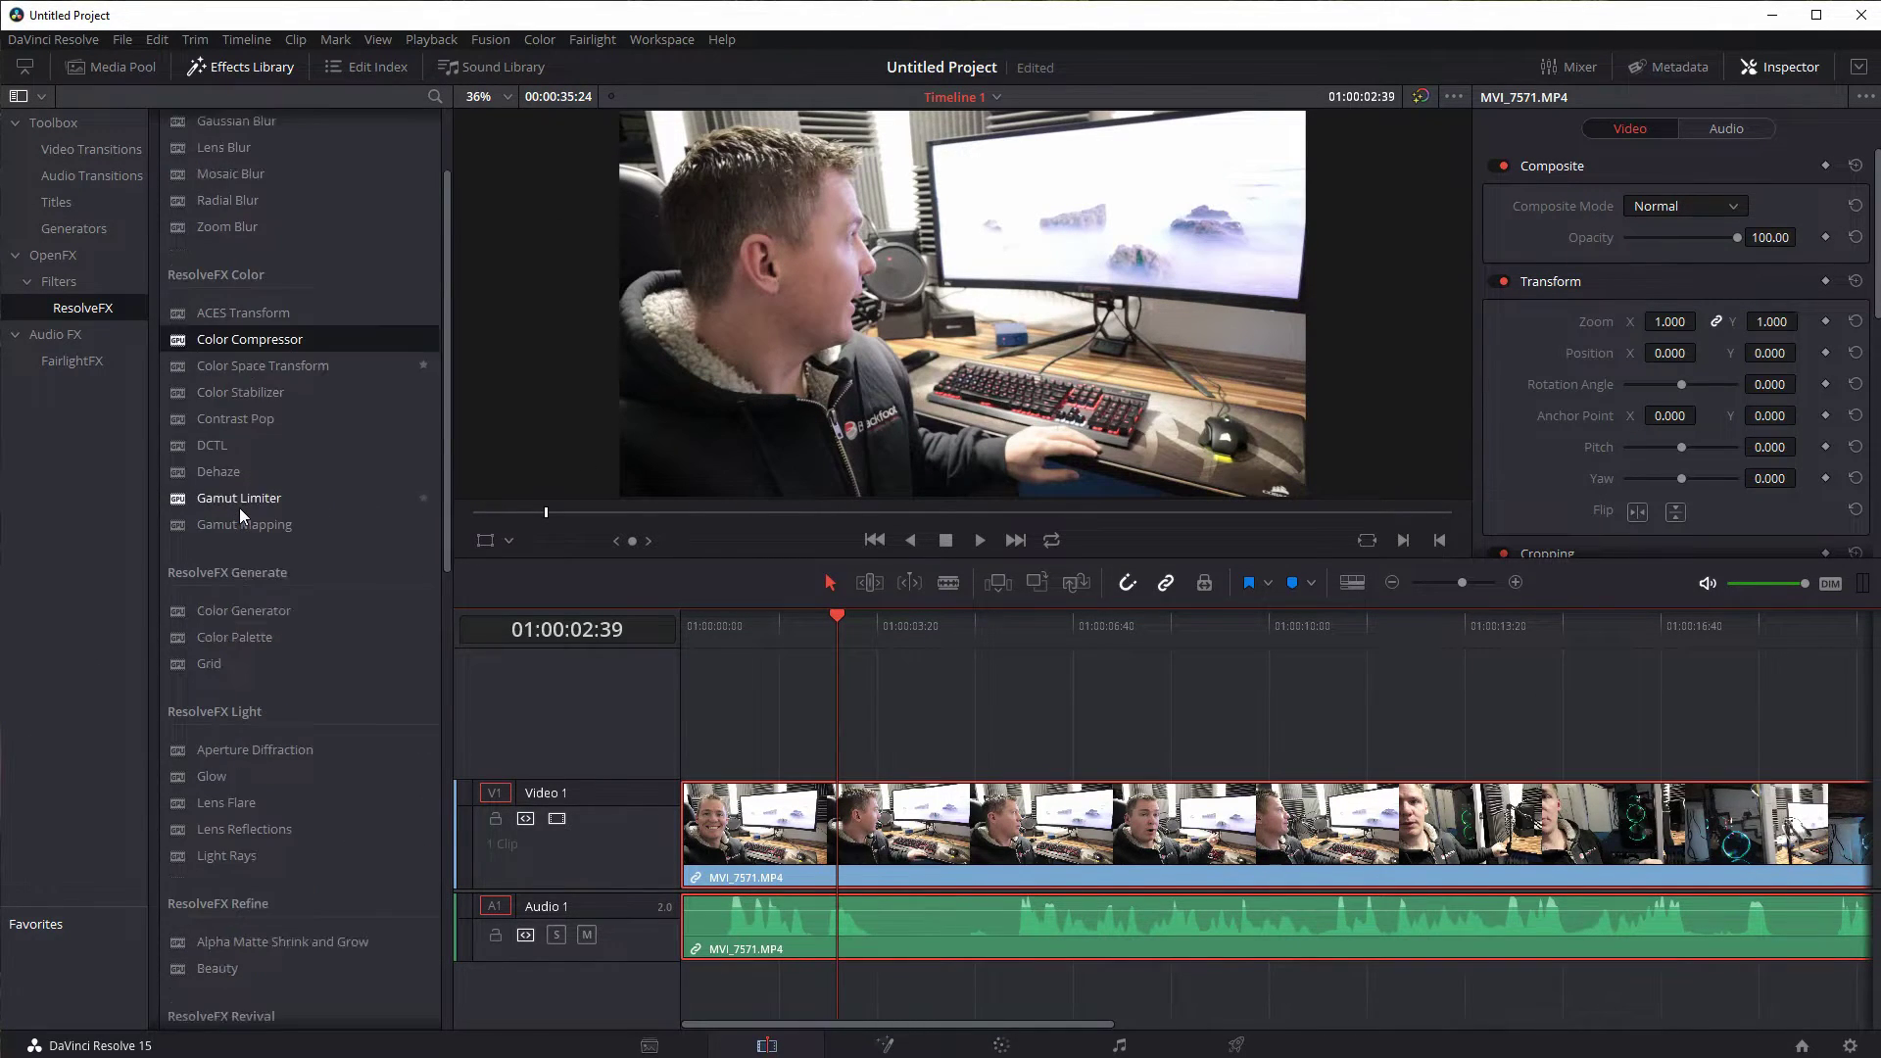
{"action": "scroll", "coordinate": [284, 533], "scroll_direction": "up", "scroll_amount": 5}
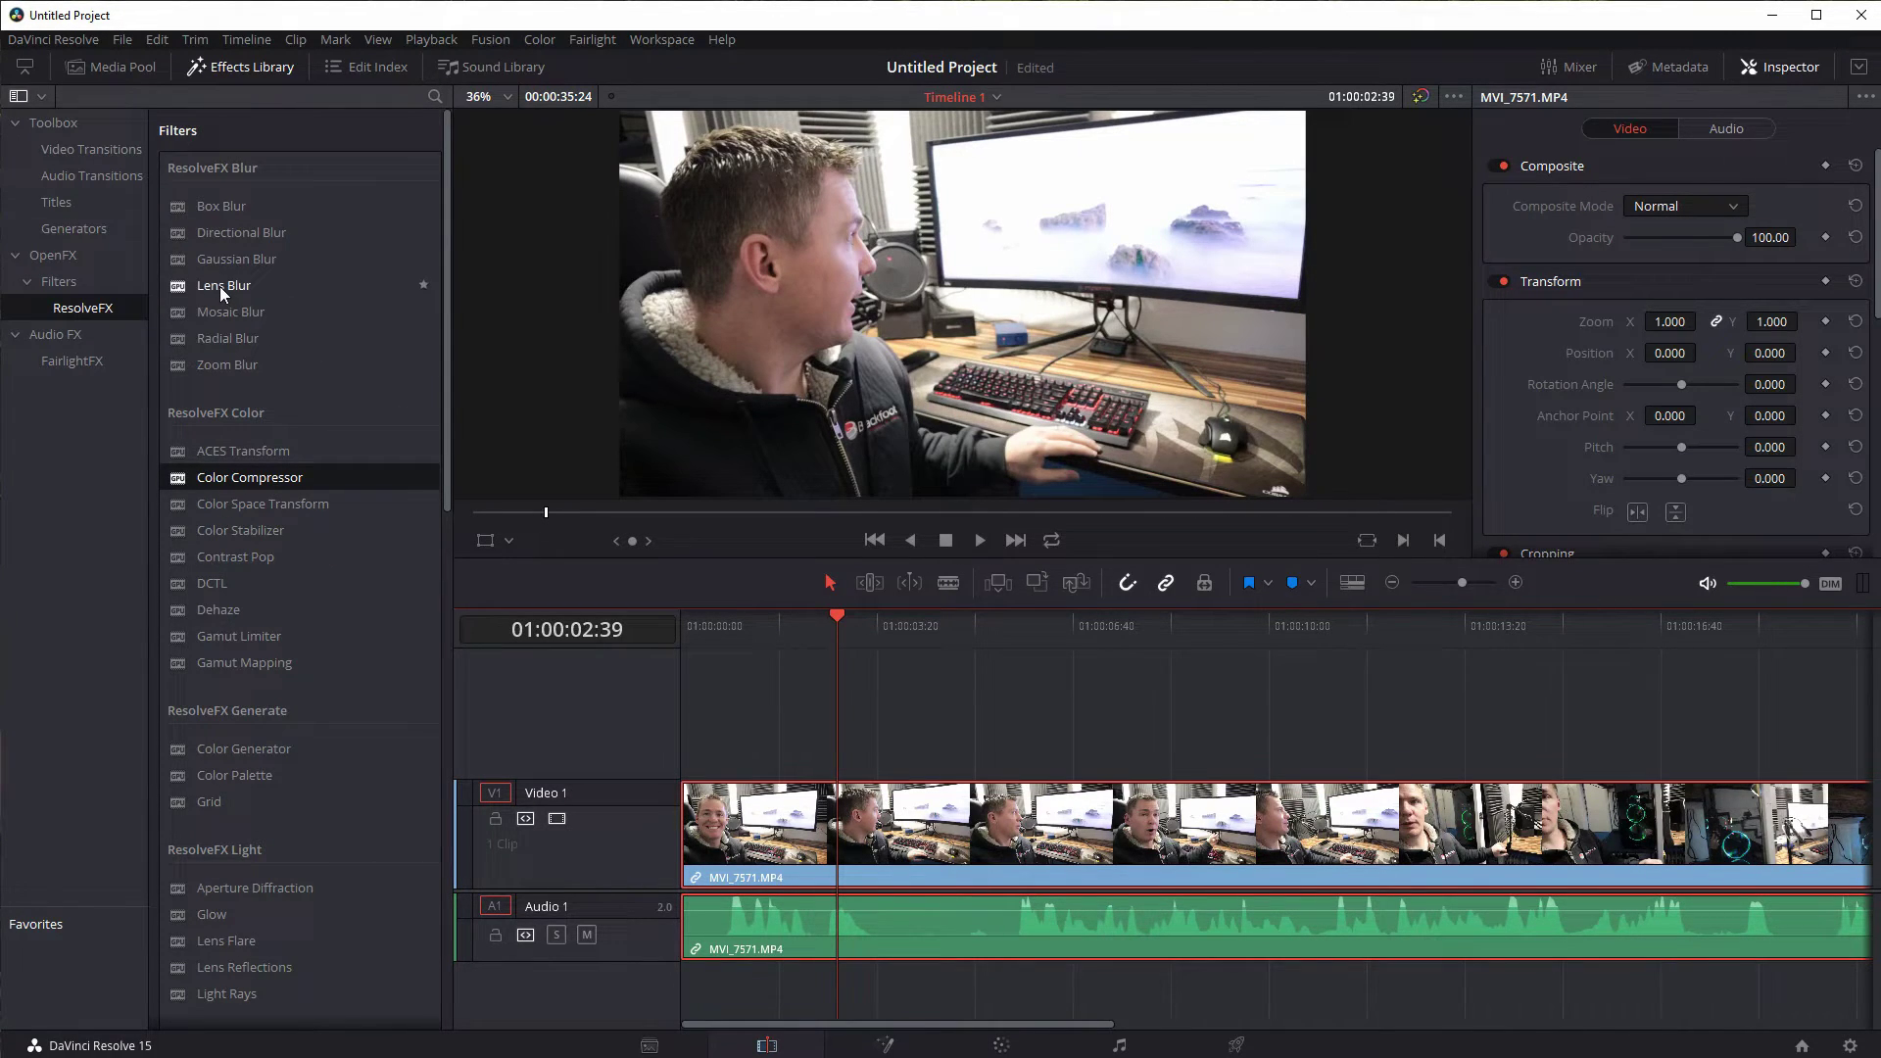
Step: Apply Lens Blur to MVI_7571 and dismiss the free-version limitation notice with Not Yet
{"action": "left_click_drag", "start_coordinate": [203, 284], "coordinate": [798, 826]}
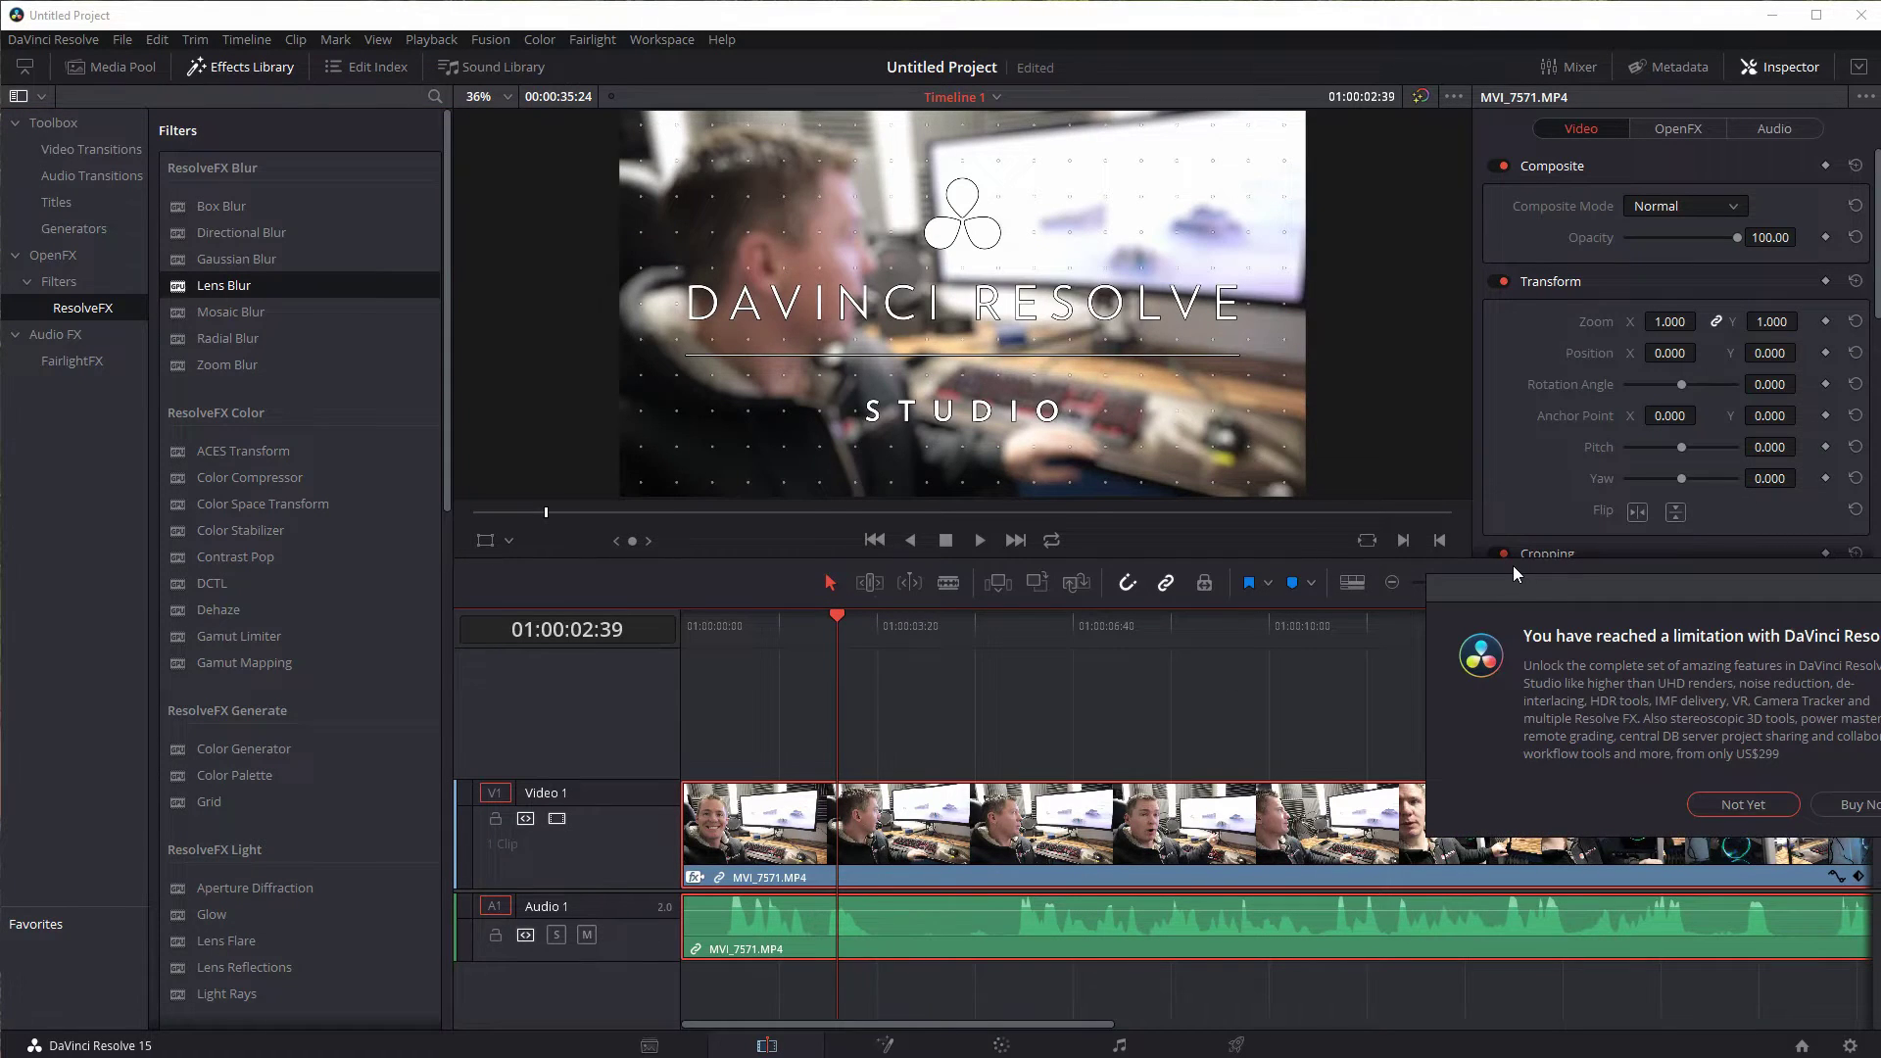
{"action": "left_click_drag", "start_coordinate": [1524, 593], "coordinate": [1336, 537]}
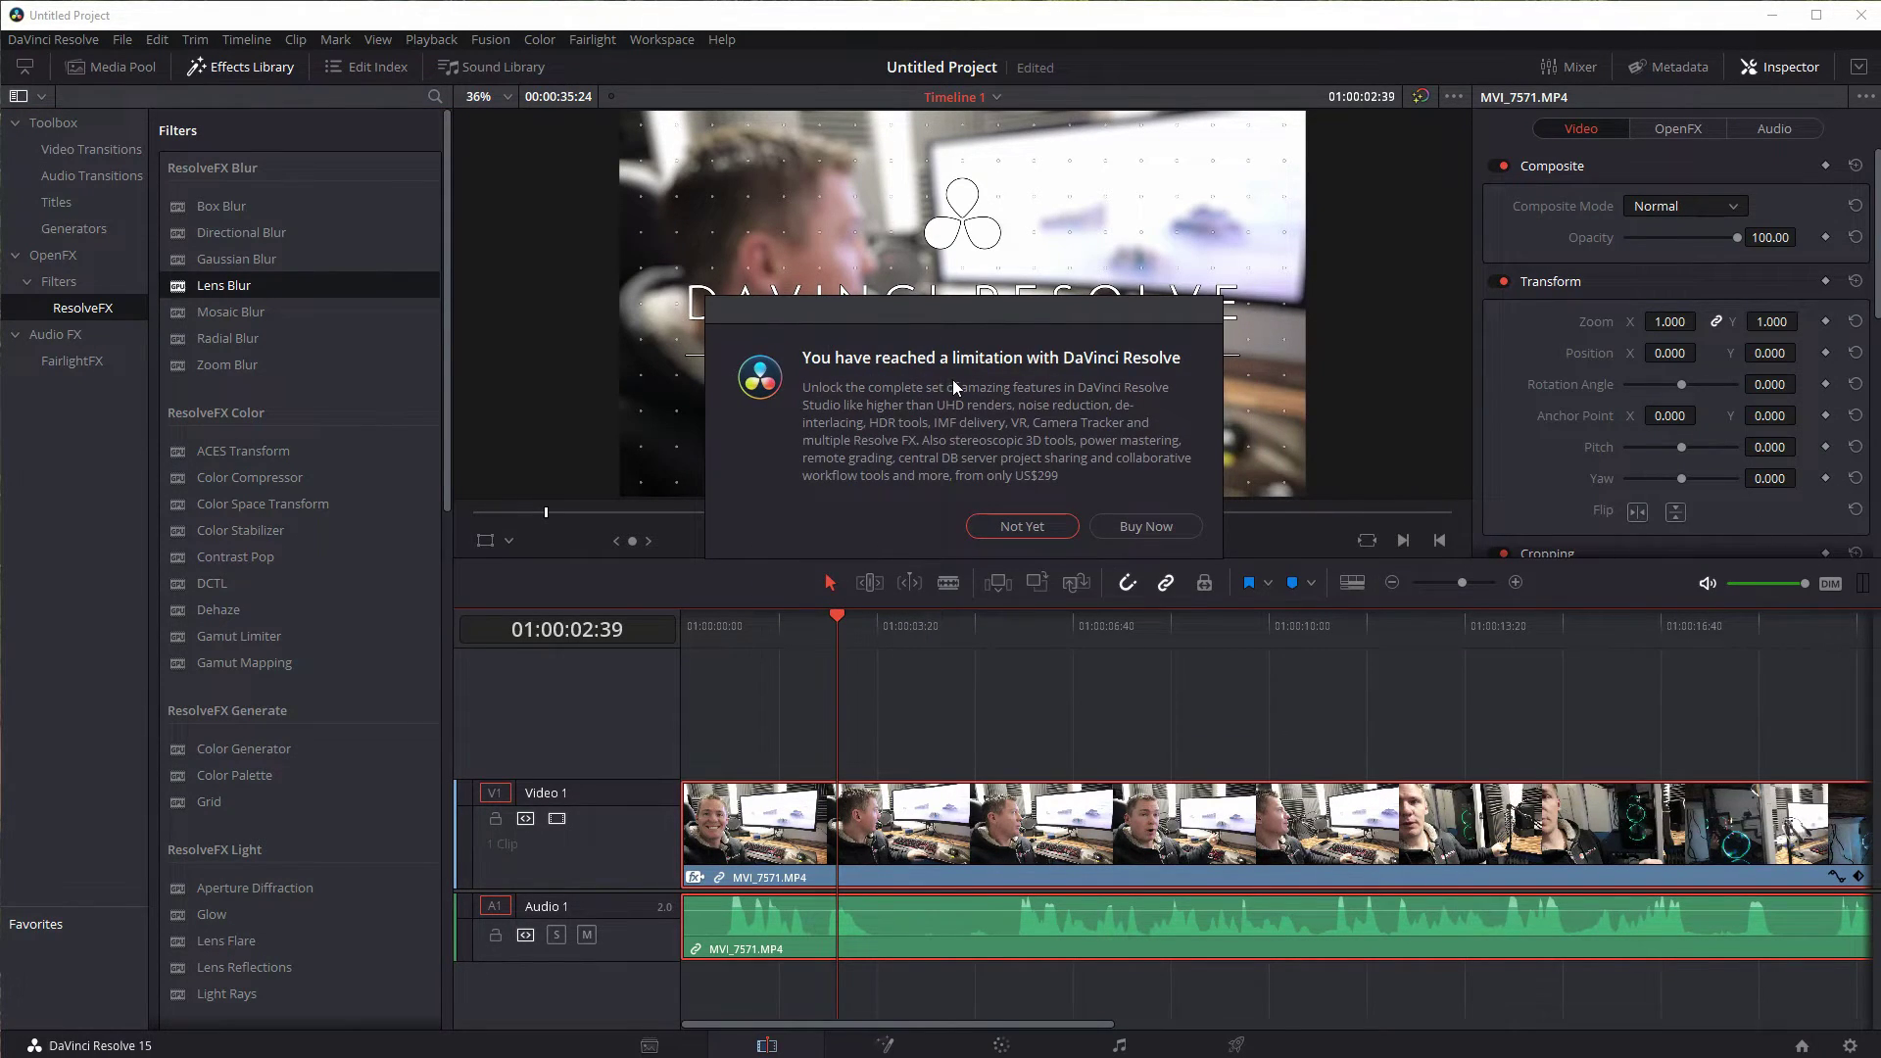
{"action": "left_click_drag", "start_coordinate": [889, 304], "coordinate": [1068, 473]}
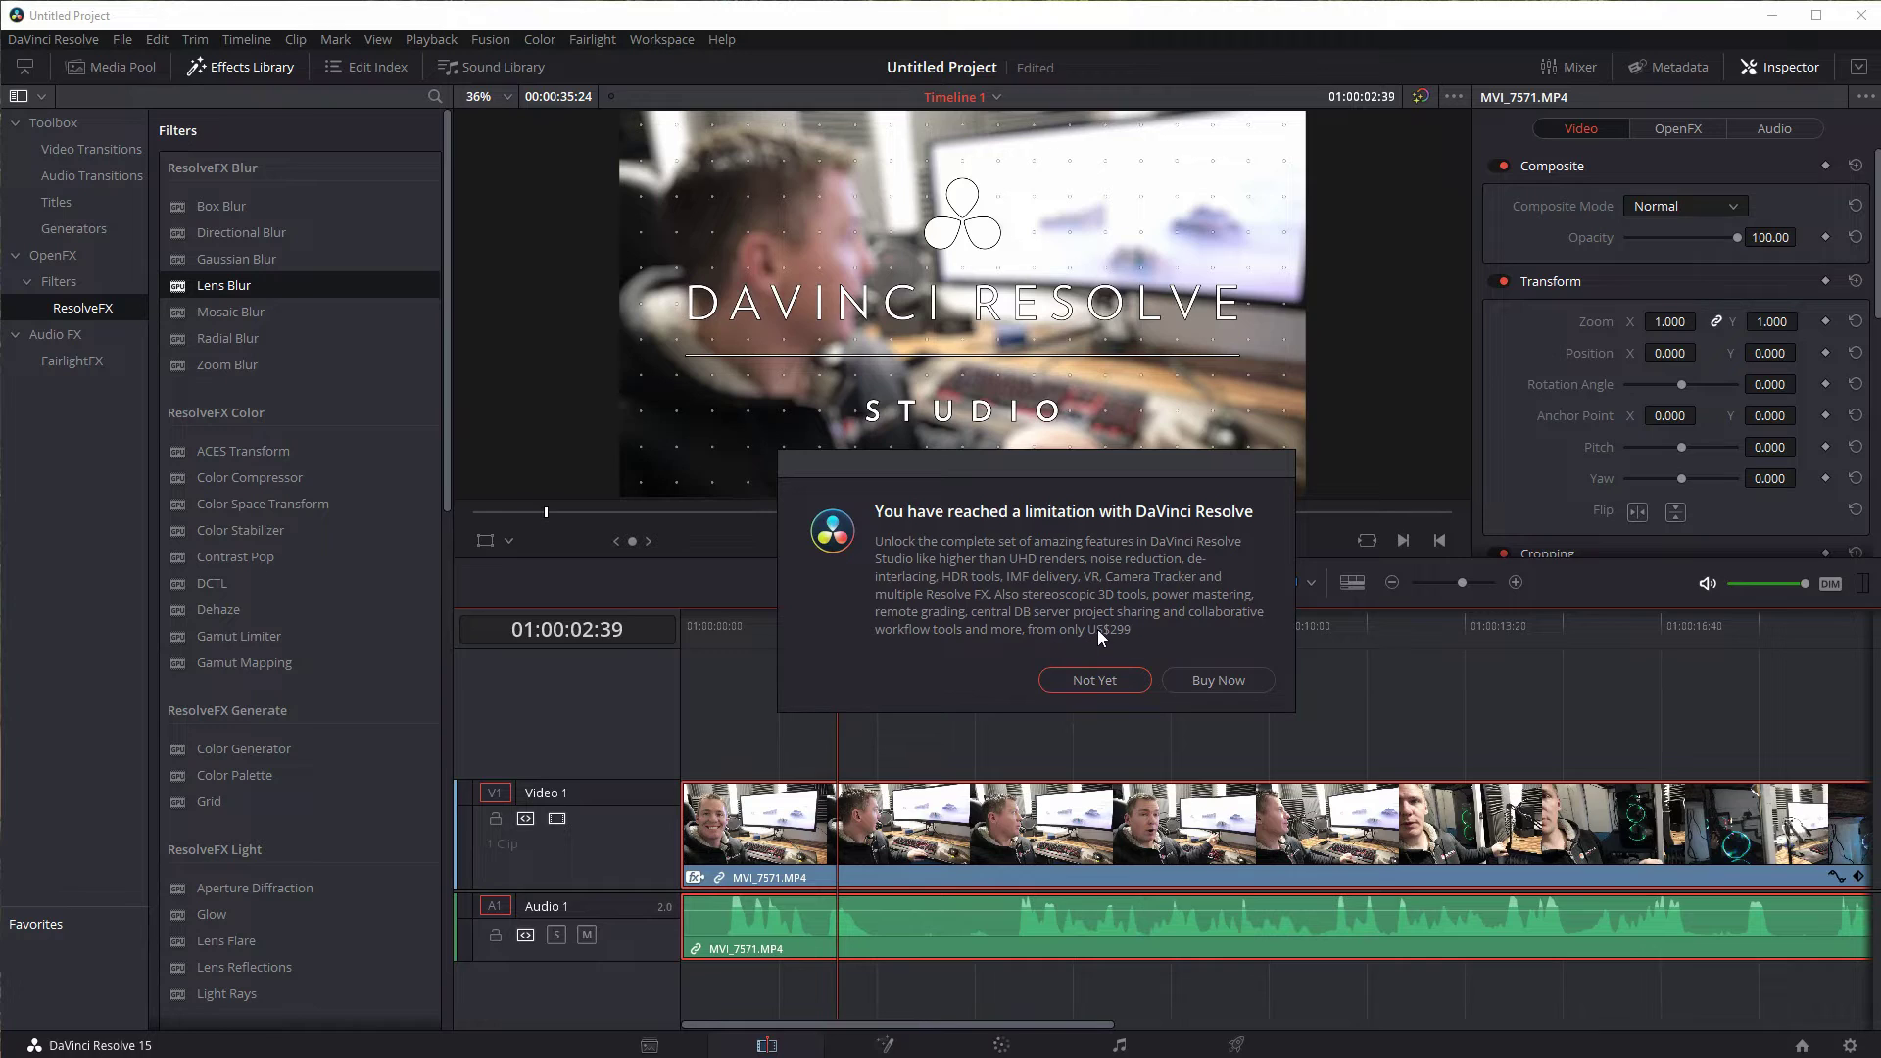
{"action": "left_click", "coordinate": [990, 602]}
{"action": "left_click", "coordinate": [1097, 680]}
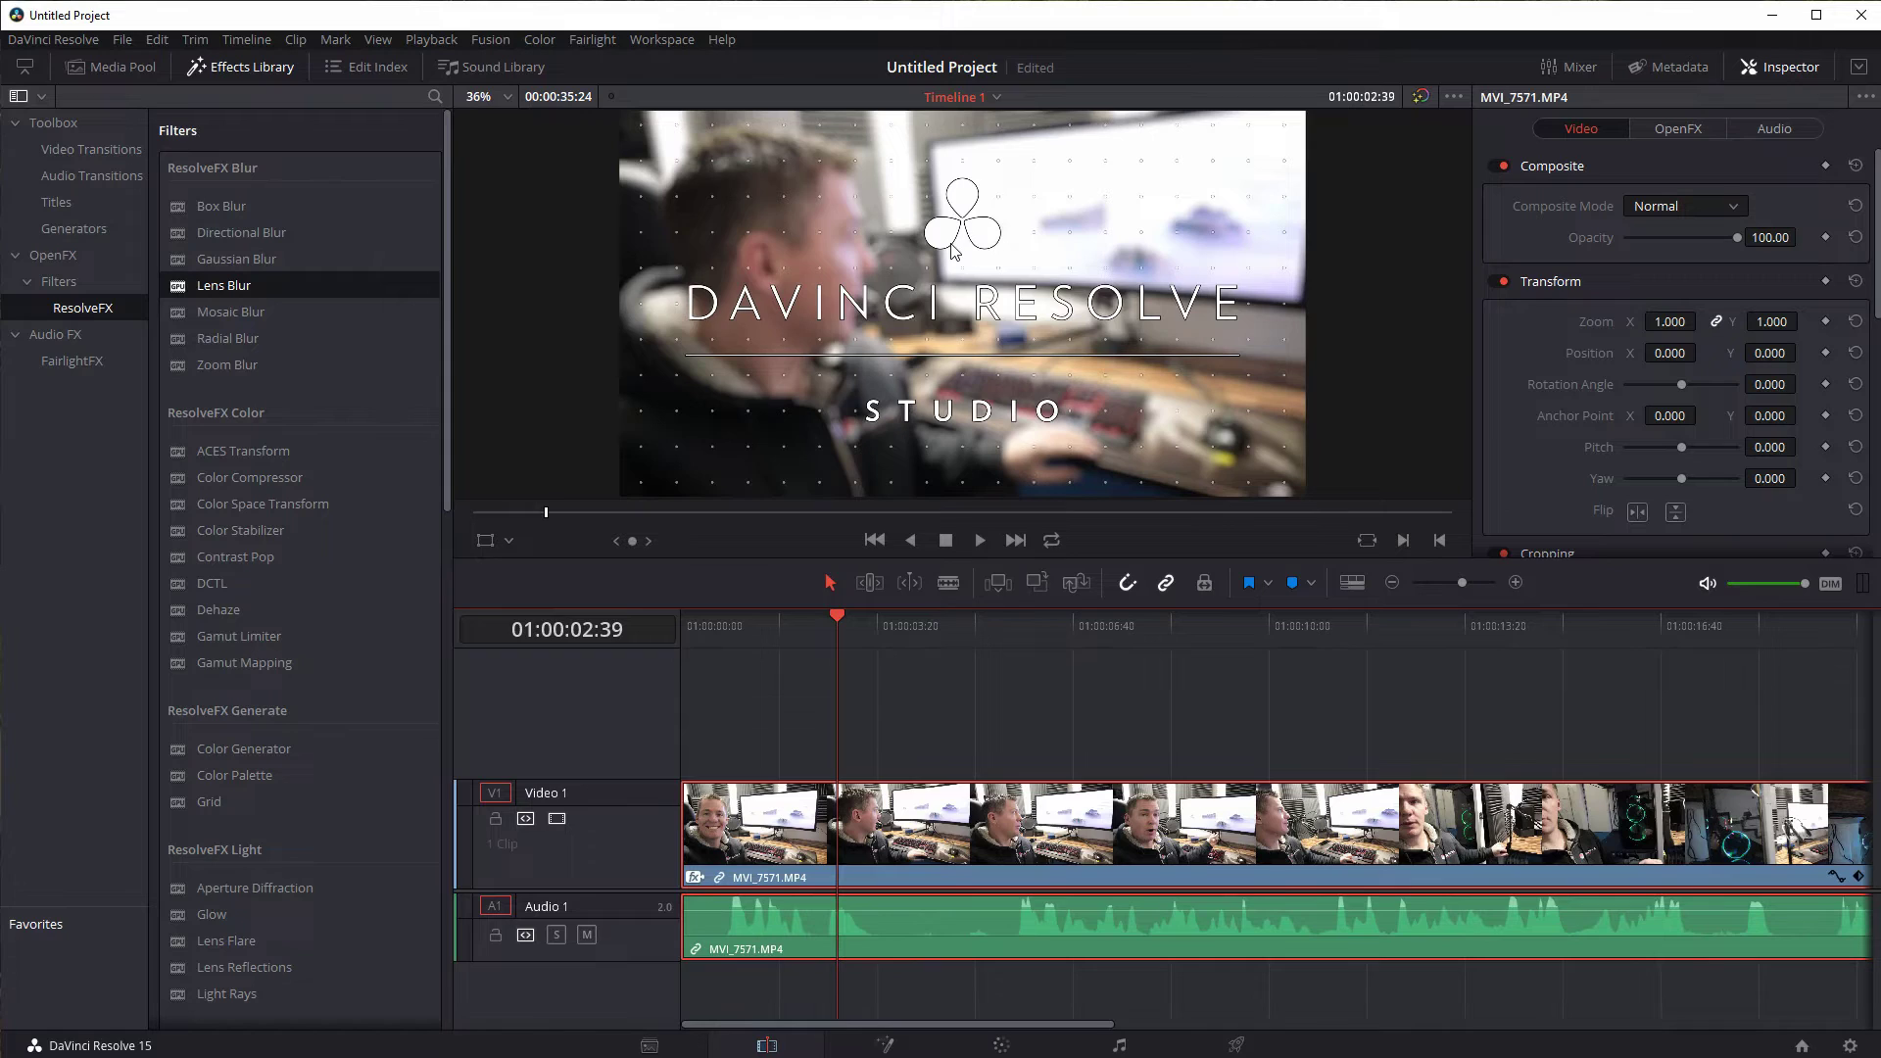
Step: Delete Lens Blur from MVI_7571 in the Inspector's OpenFX tab, then check its Audio and Video properties
{"action": "left_click", "coordinate": [1664, 128]}
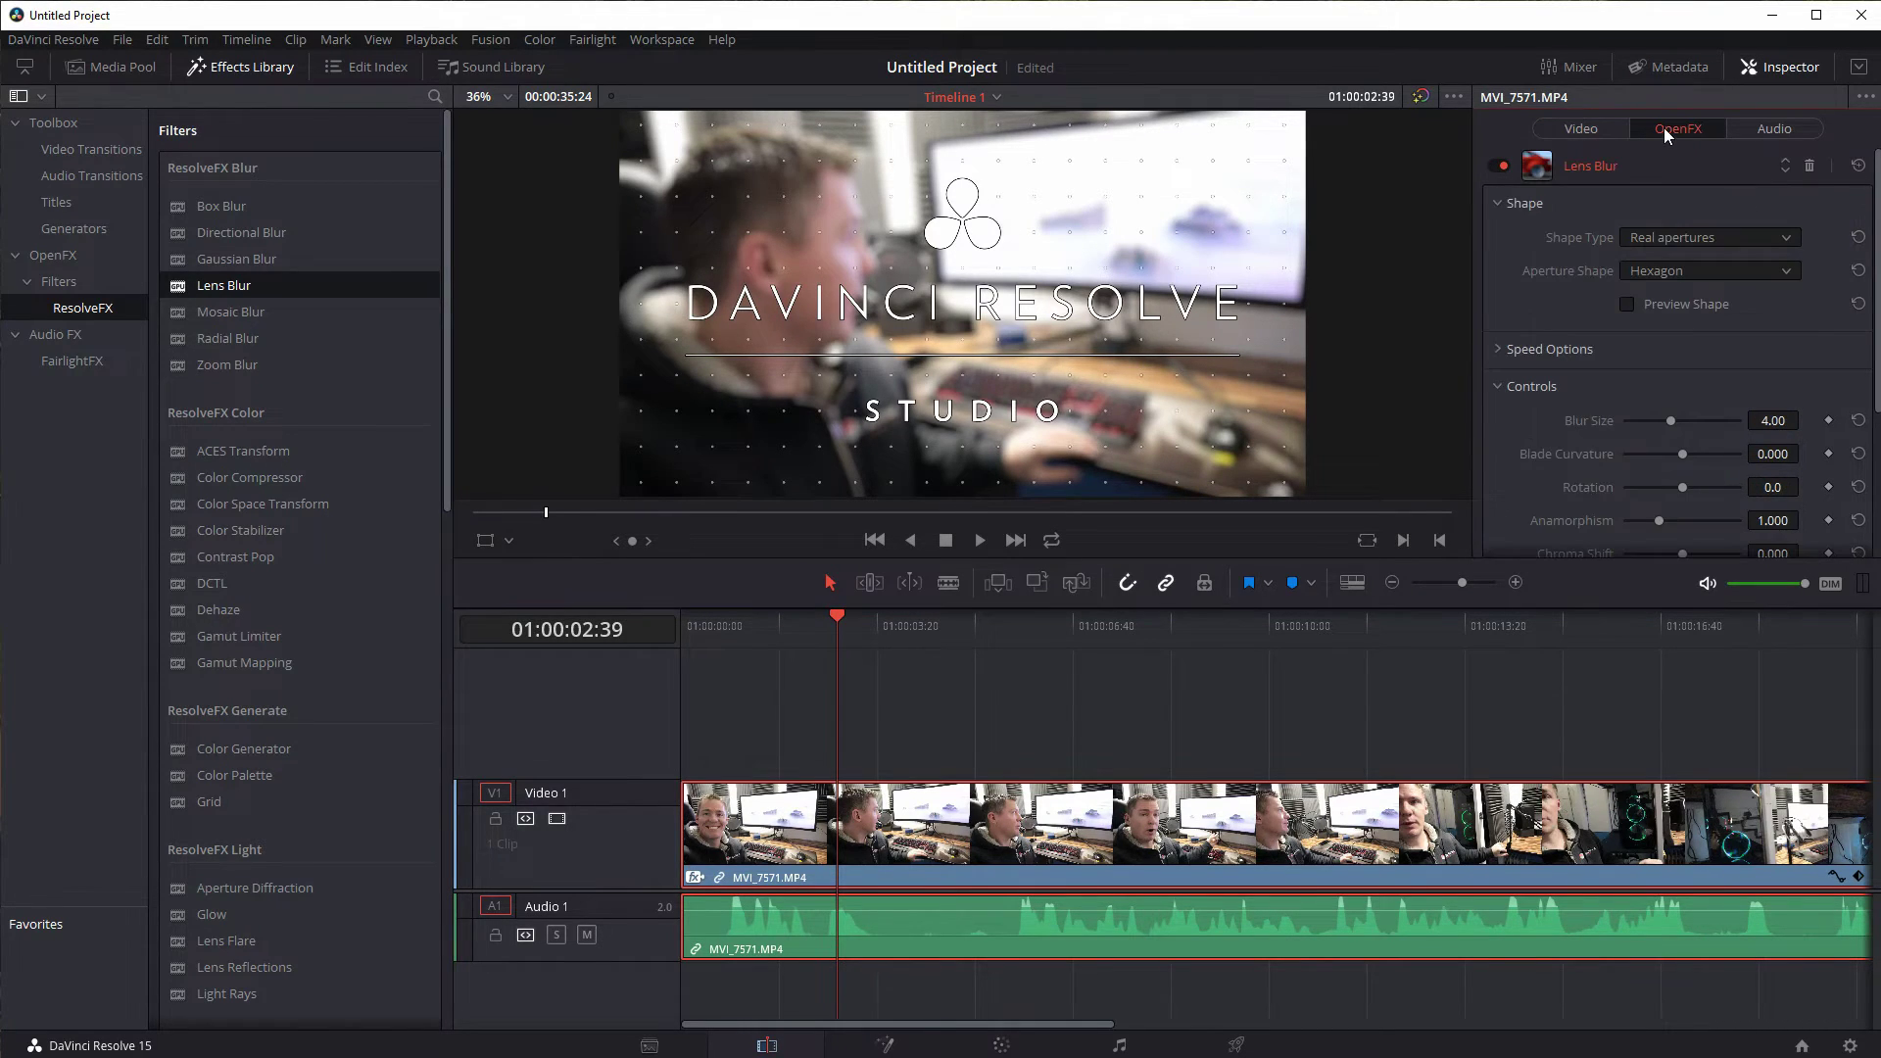
{"action": "left_click", "coordinate": [1810, 166]}
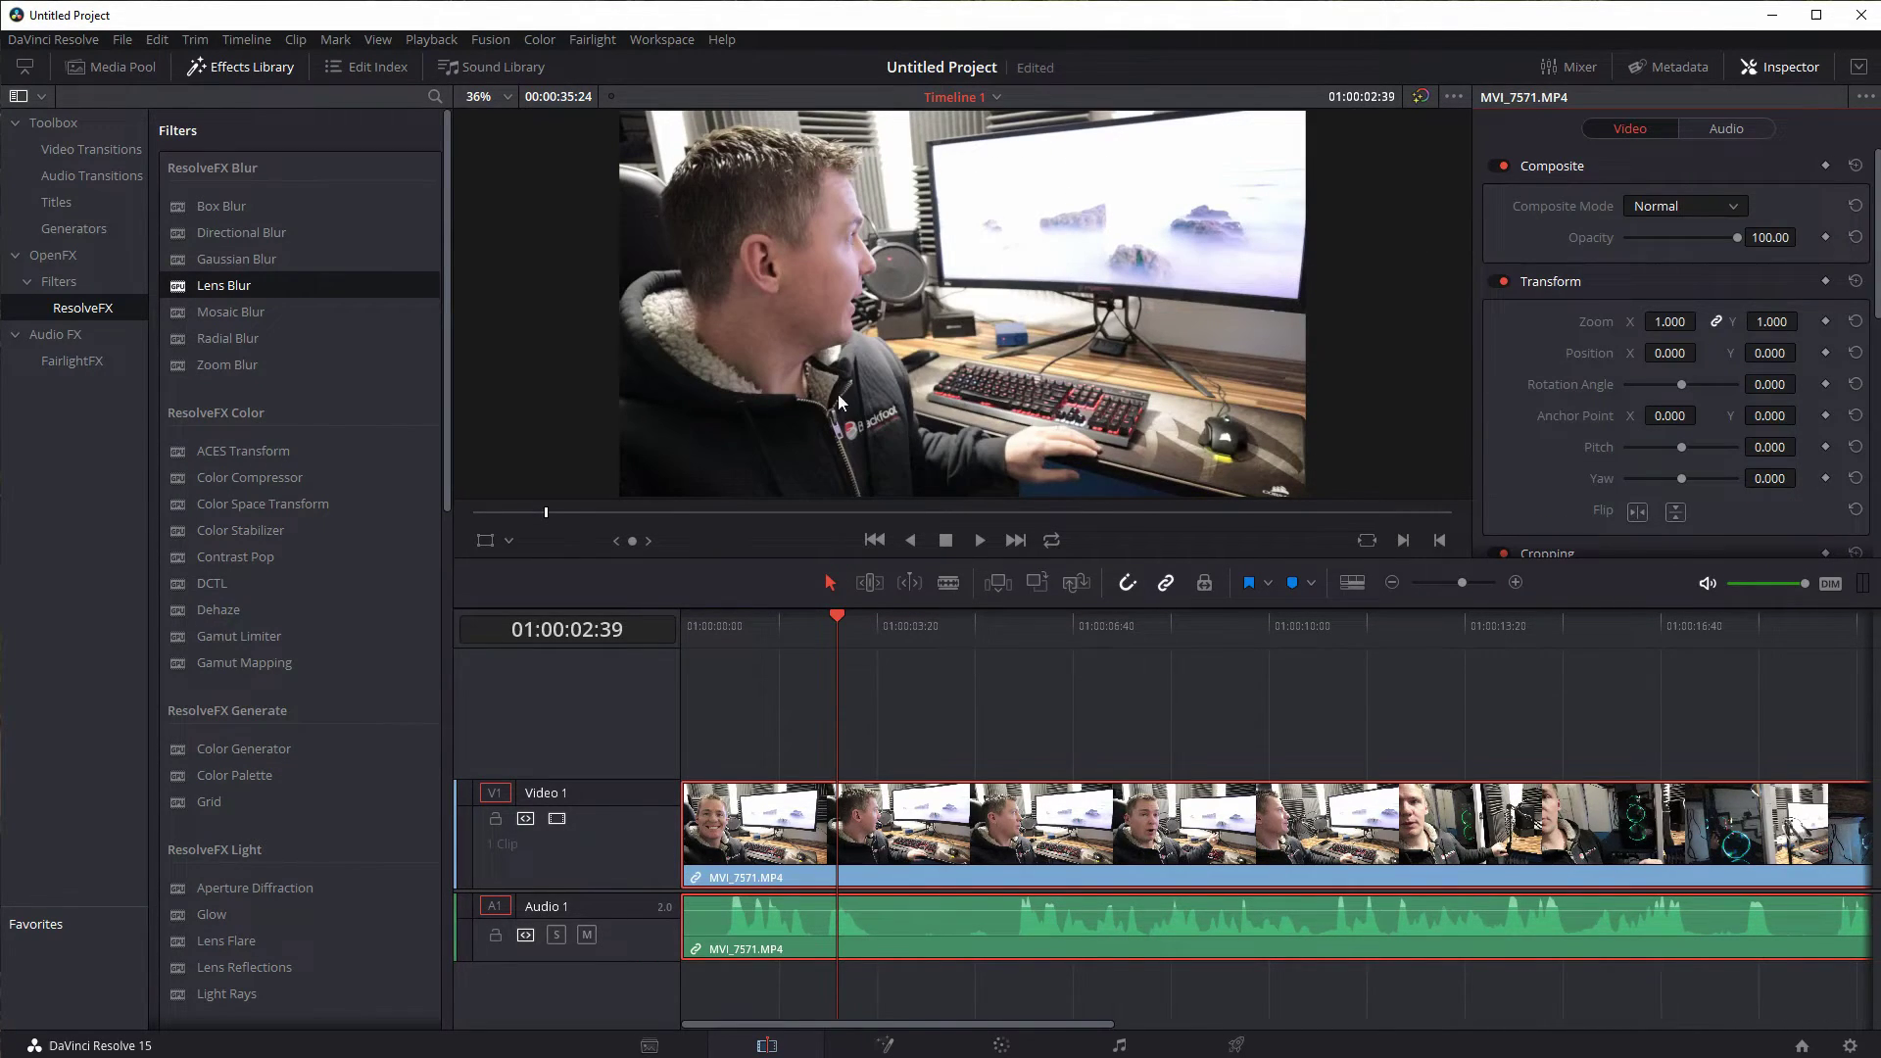
{"action": "left_click", "coordinate": [1783, 71]}
{"action": "left_click", "coordinate": [1770, 71]}
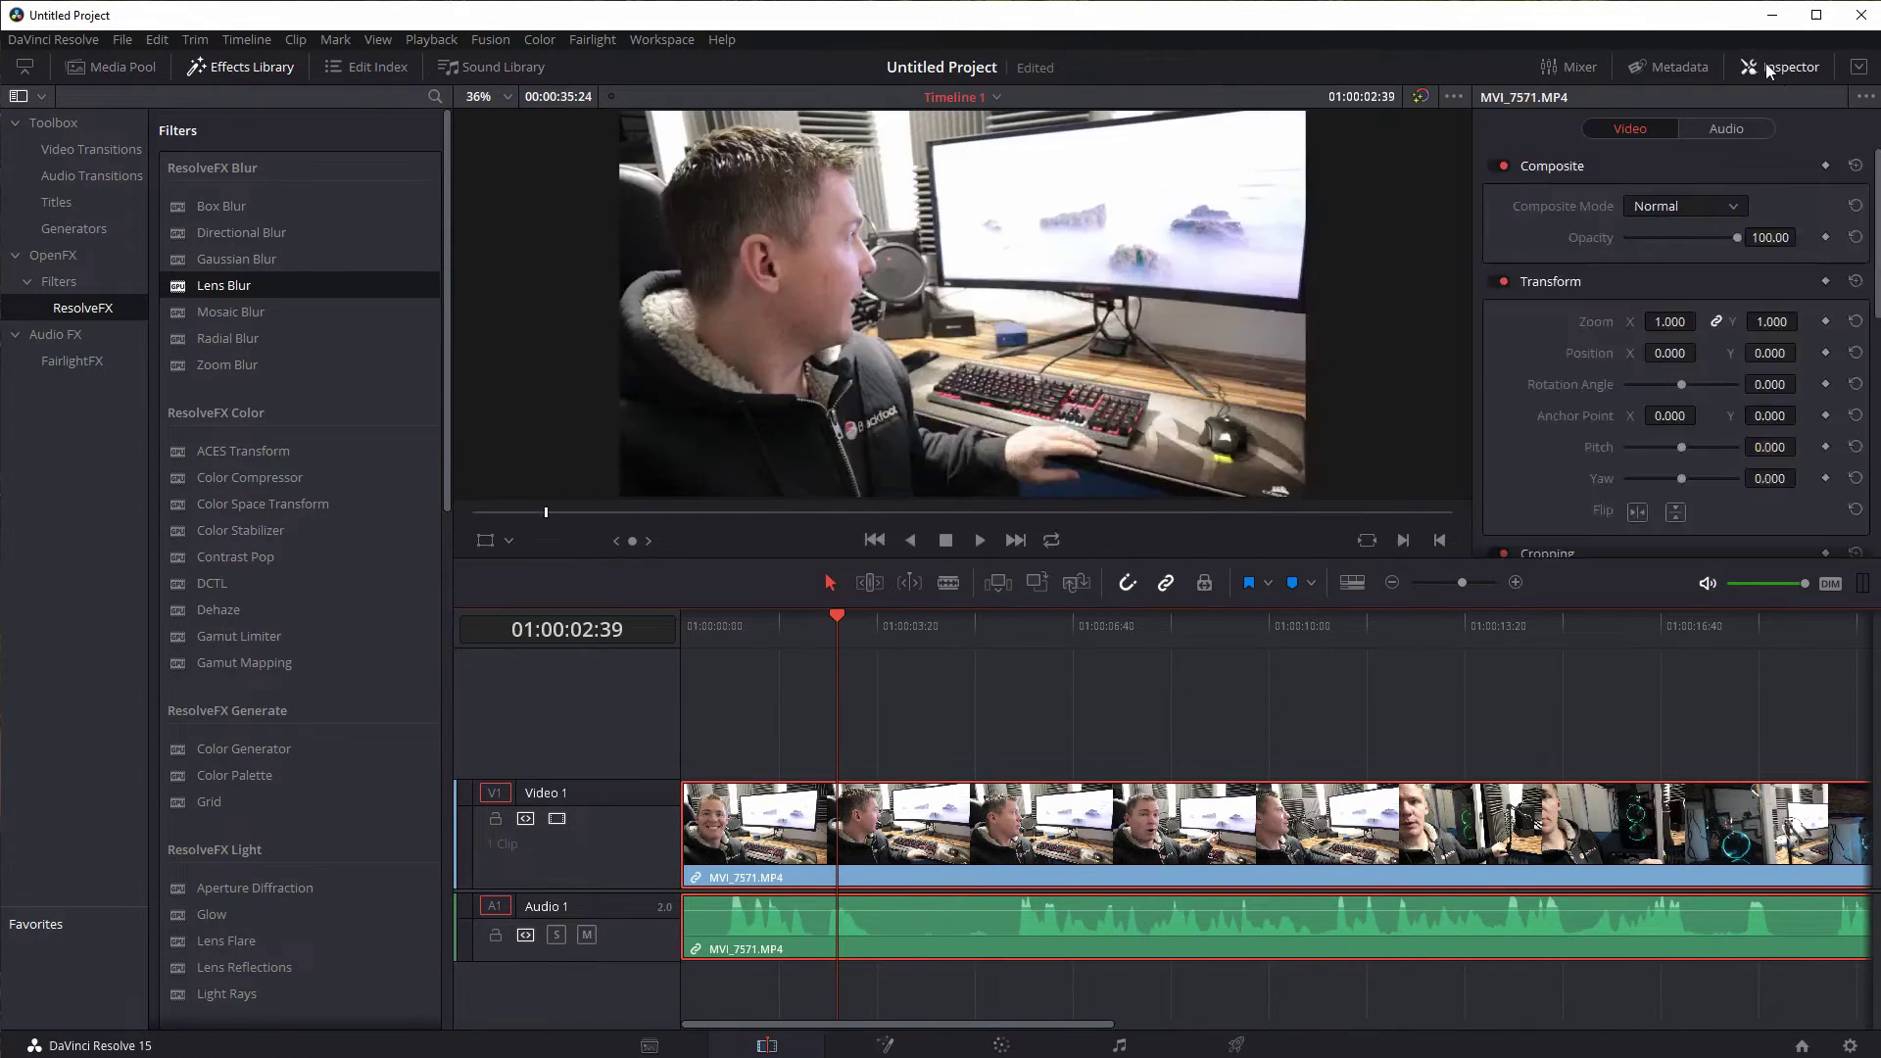
{"action": "left_click", "coordinate": [971, 904]}
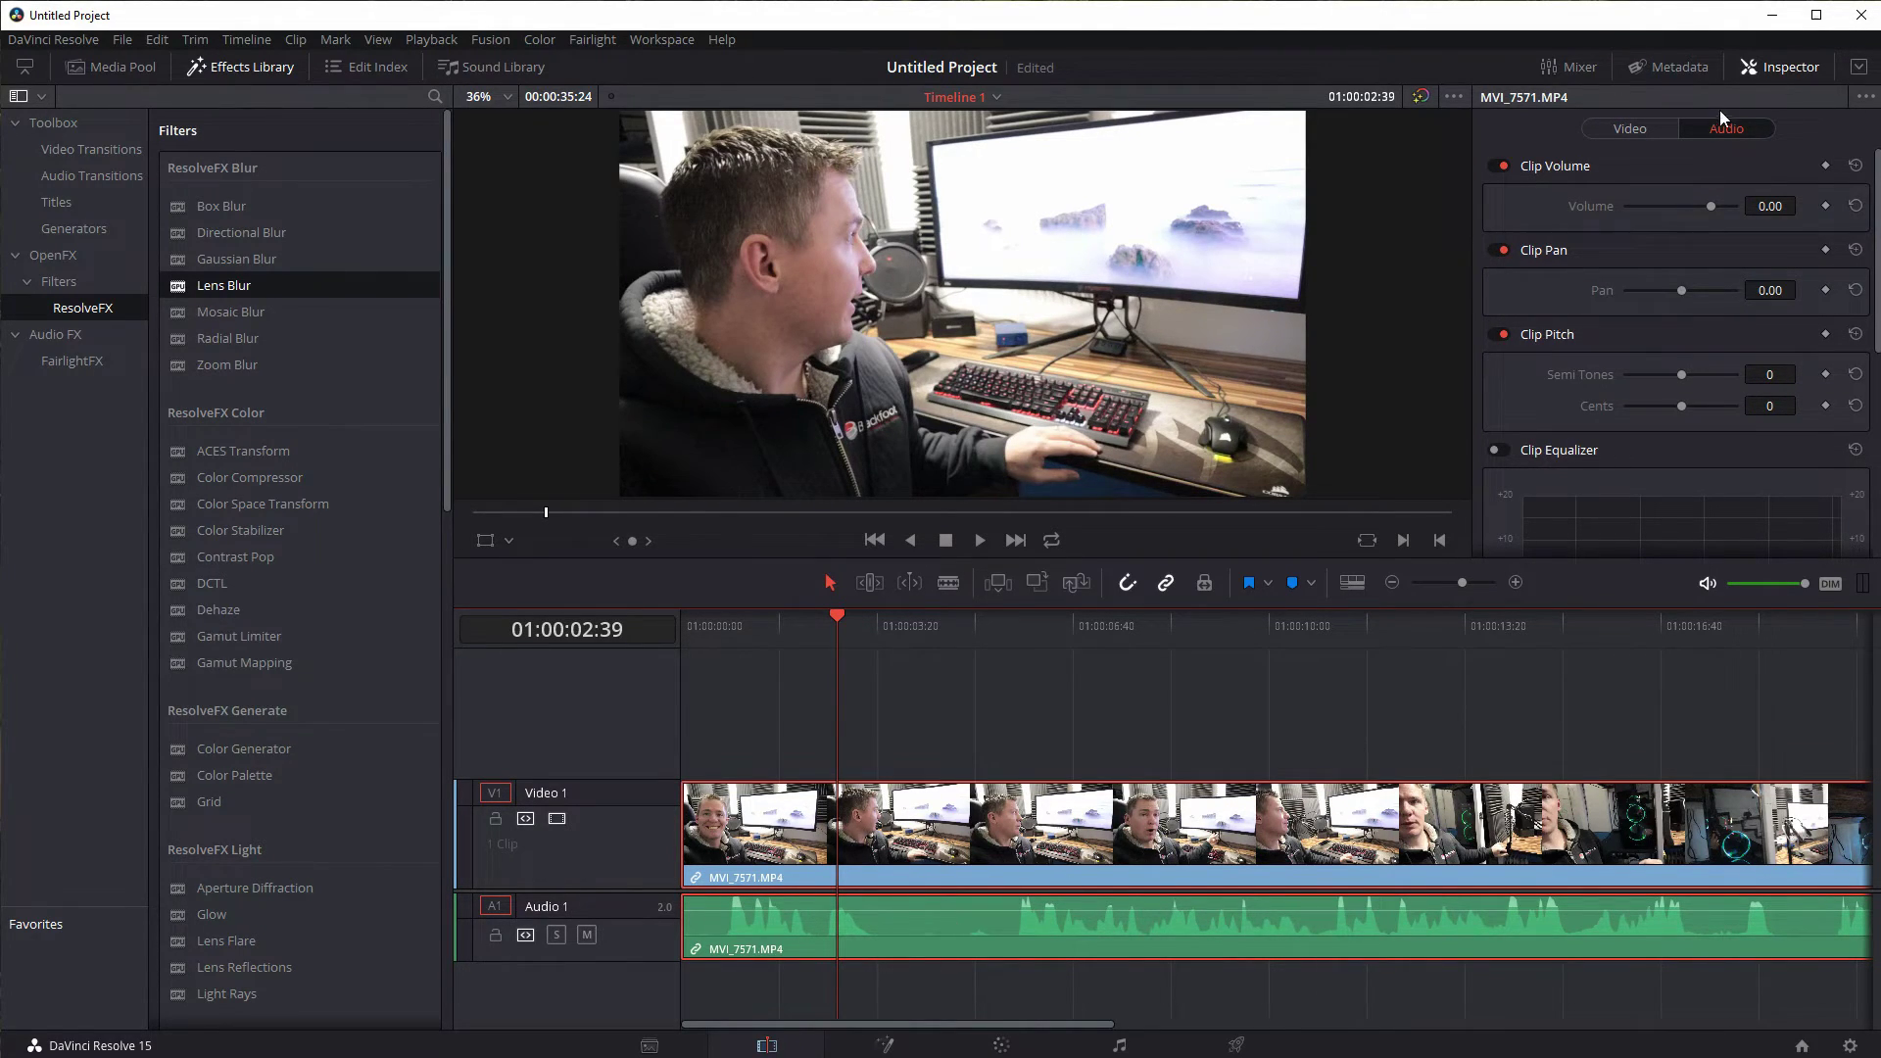
{"action": "left_click", "coordinate": [1636, 130]}
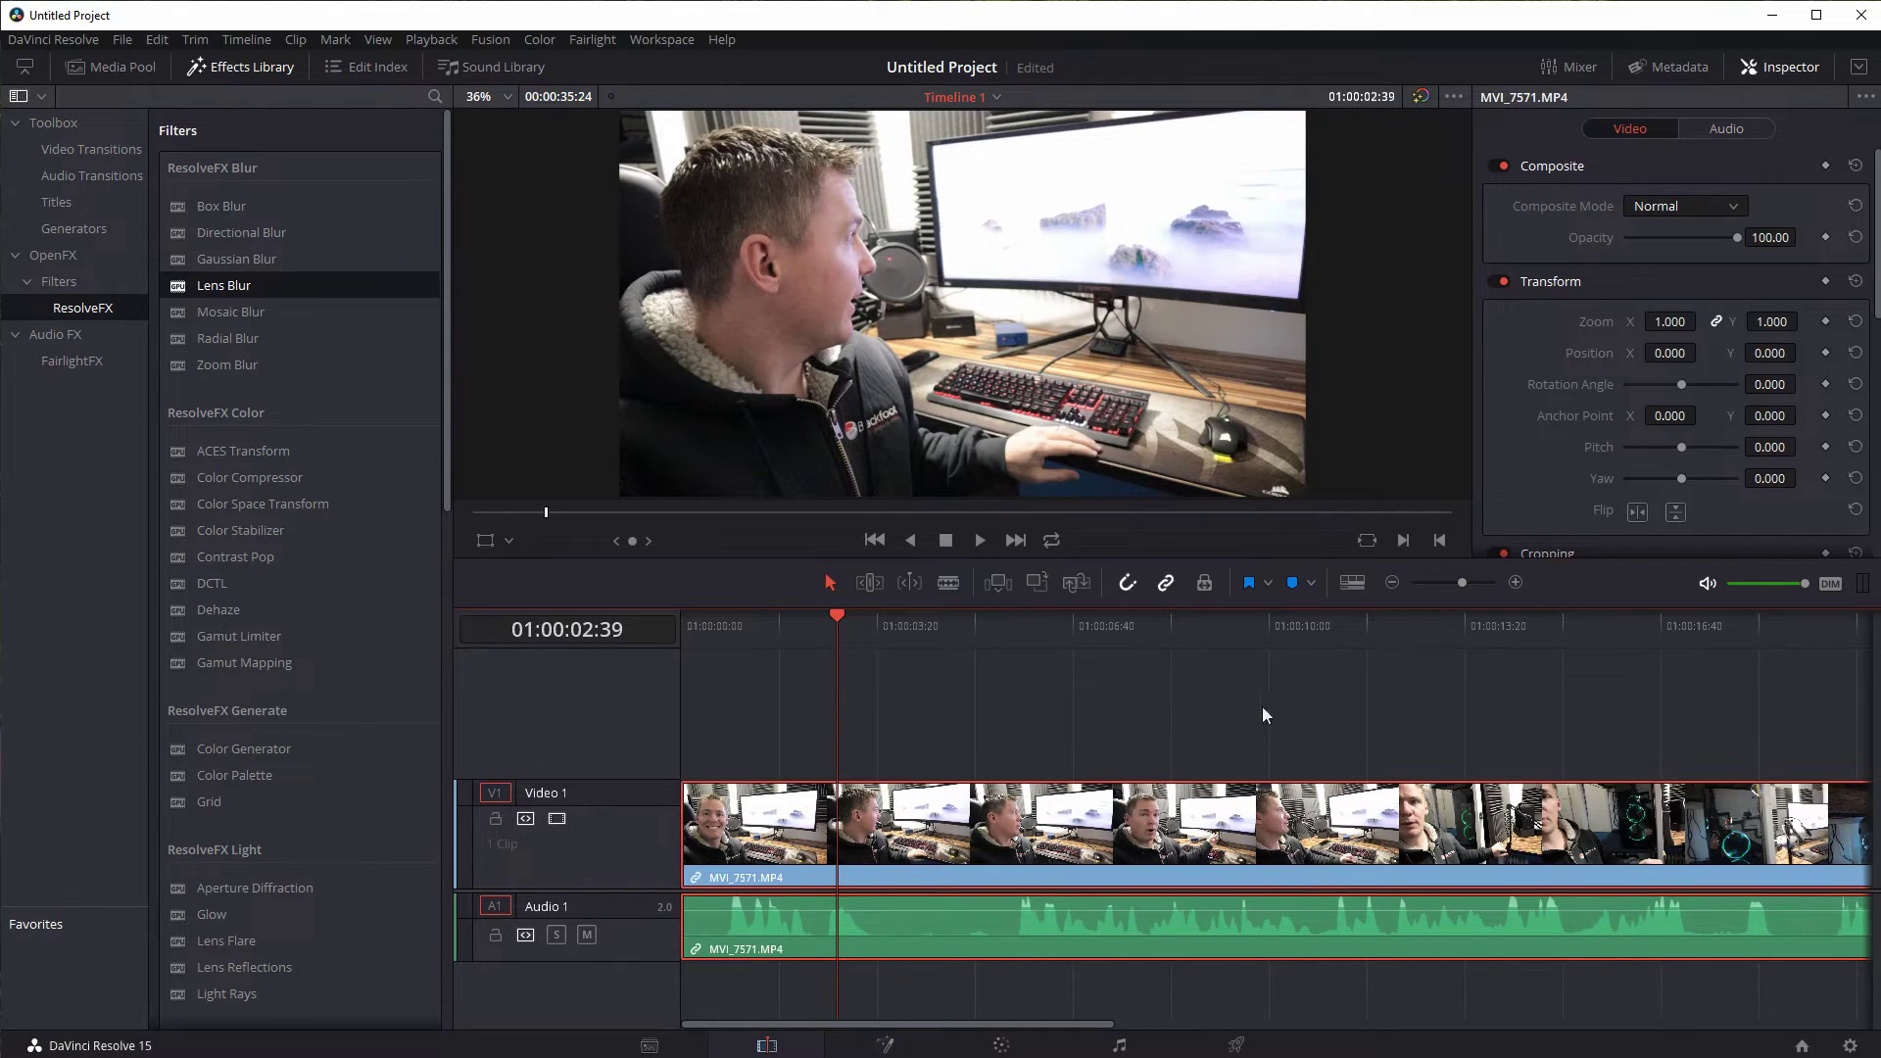
Step: Apply Emboss to the MVI_7571 clip, raise its Power to 5.34, then delete it
{"action": "left_click", "coordinate": [111, 67]}
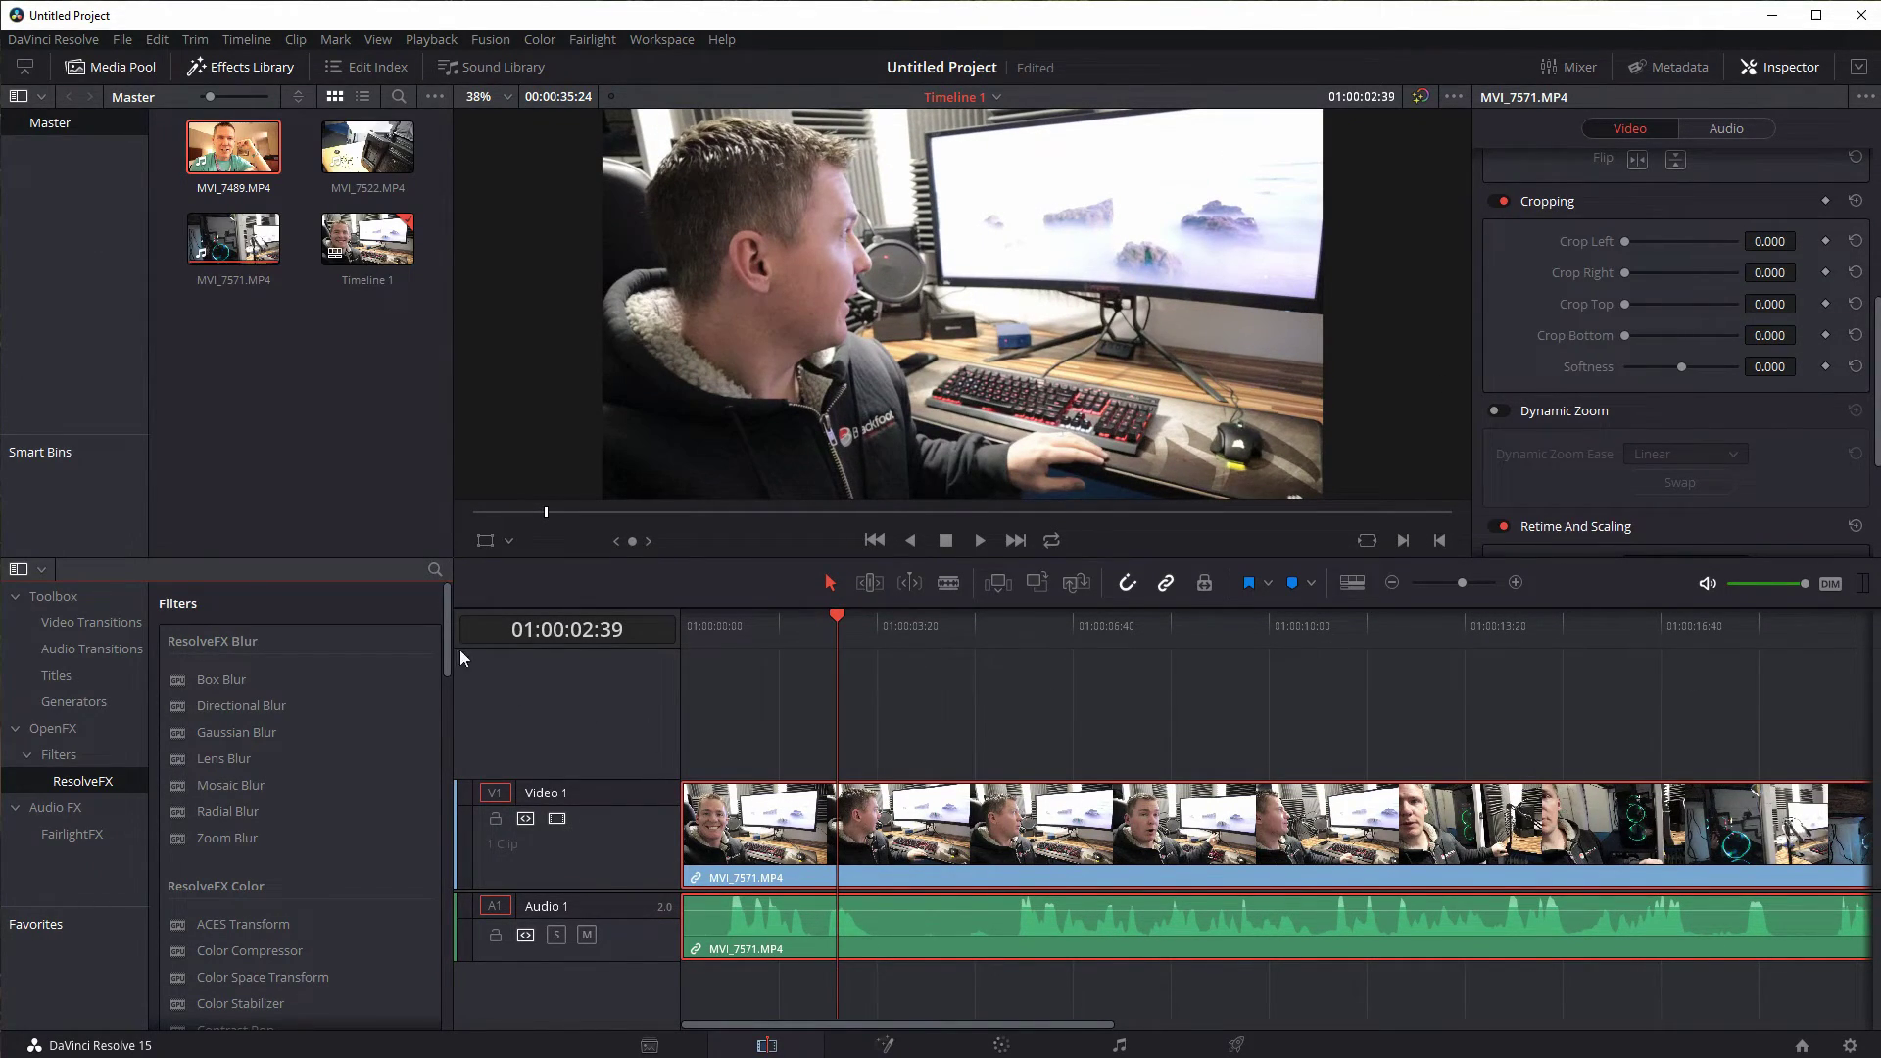
{"action": "left_click_drag", "start_coordinate": [449, 626], "coordinate": [442, 905]}
{"action": "left_click_drag", "start_coordinate": [223, 746], "coordinate": [770, 841]}
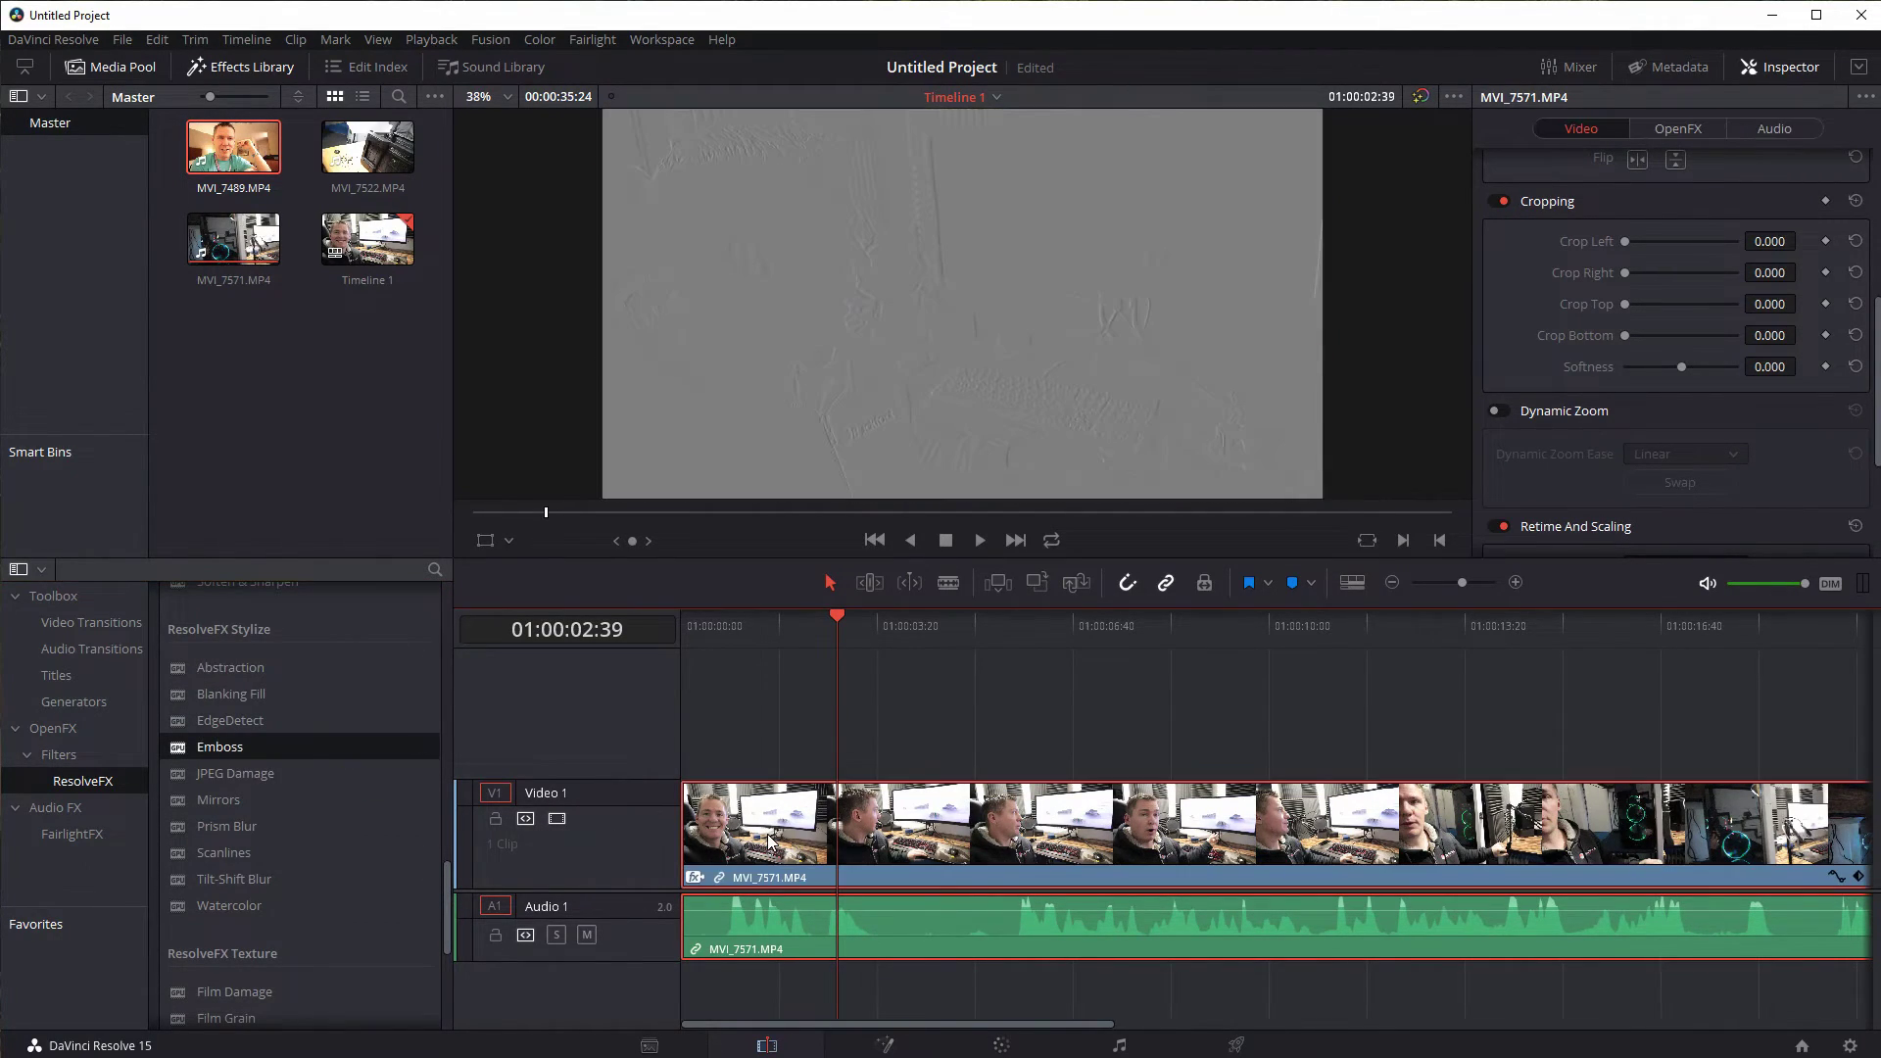
{"action": "left_click", "coordinate": [1666, 128]}
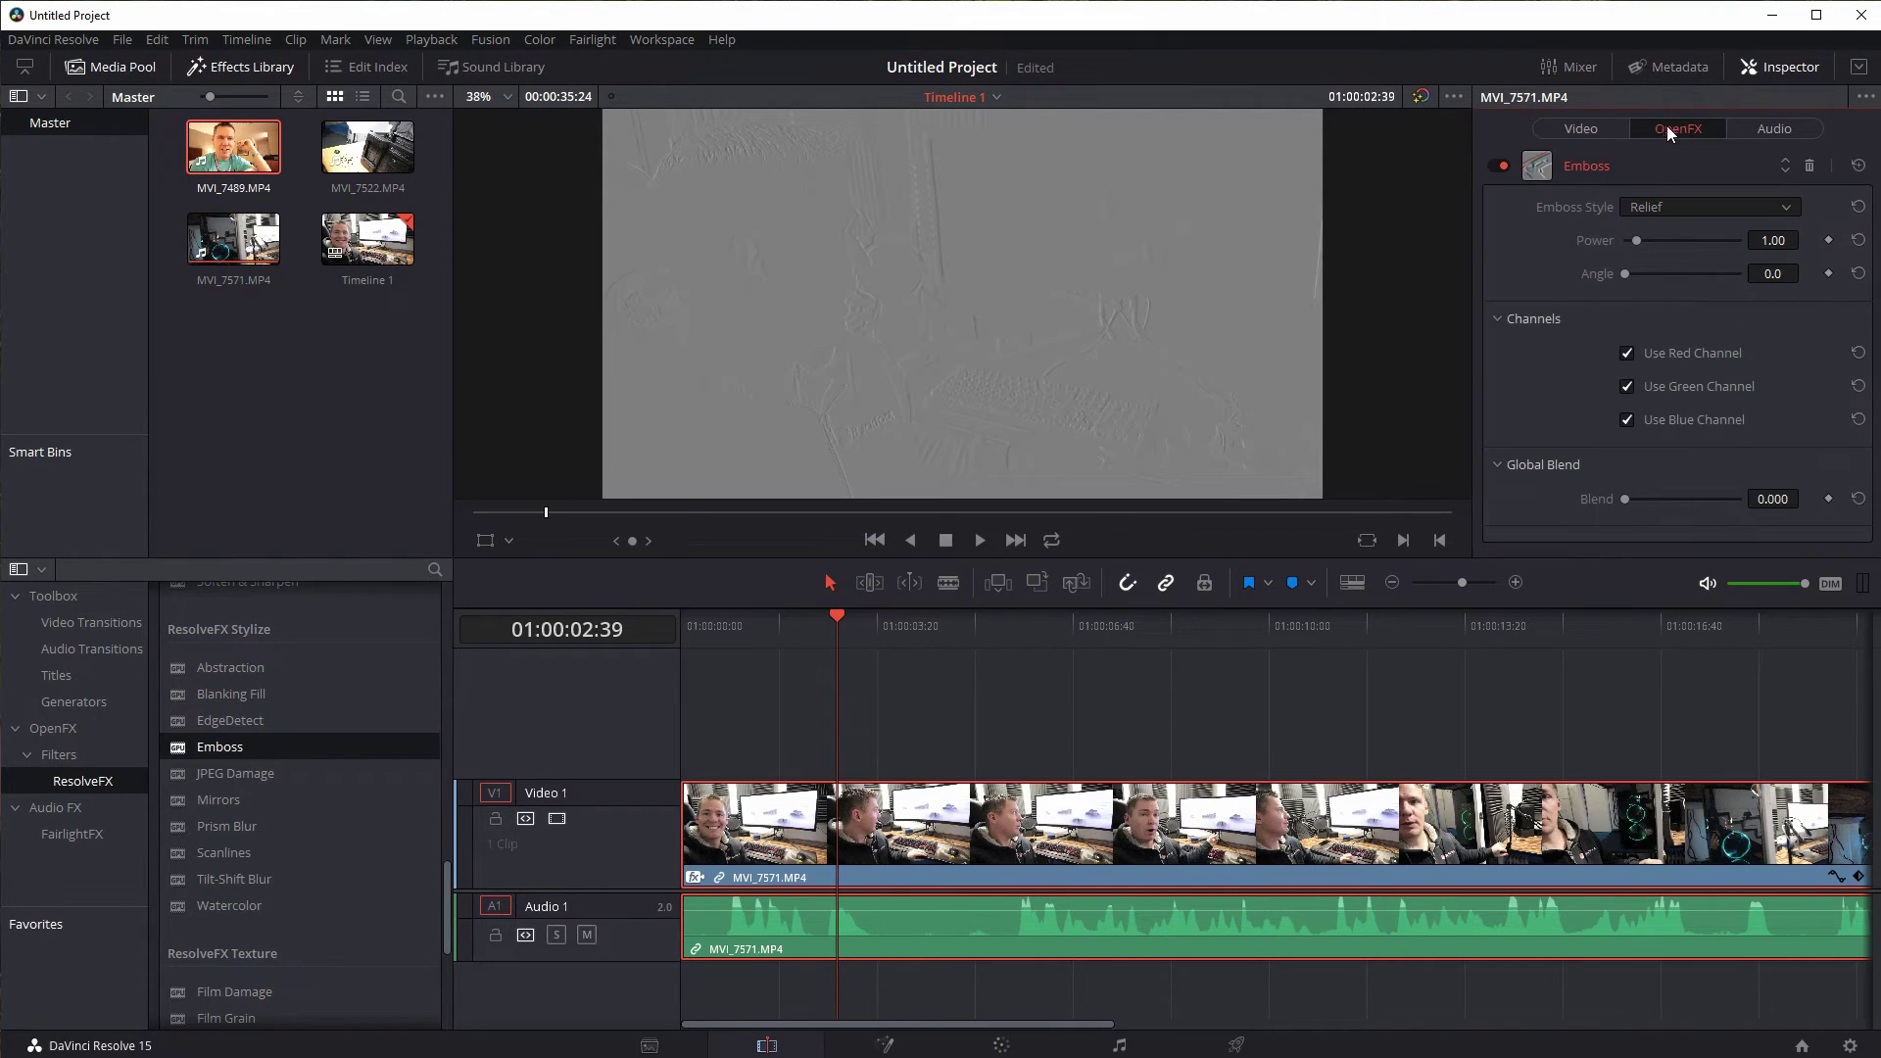
{"action": "left_click_drag", "start_coordinate": [1636, 241], "coordinate": [1677, 284]}
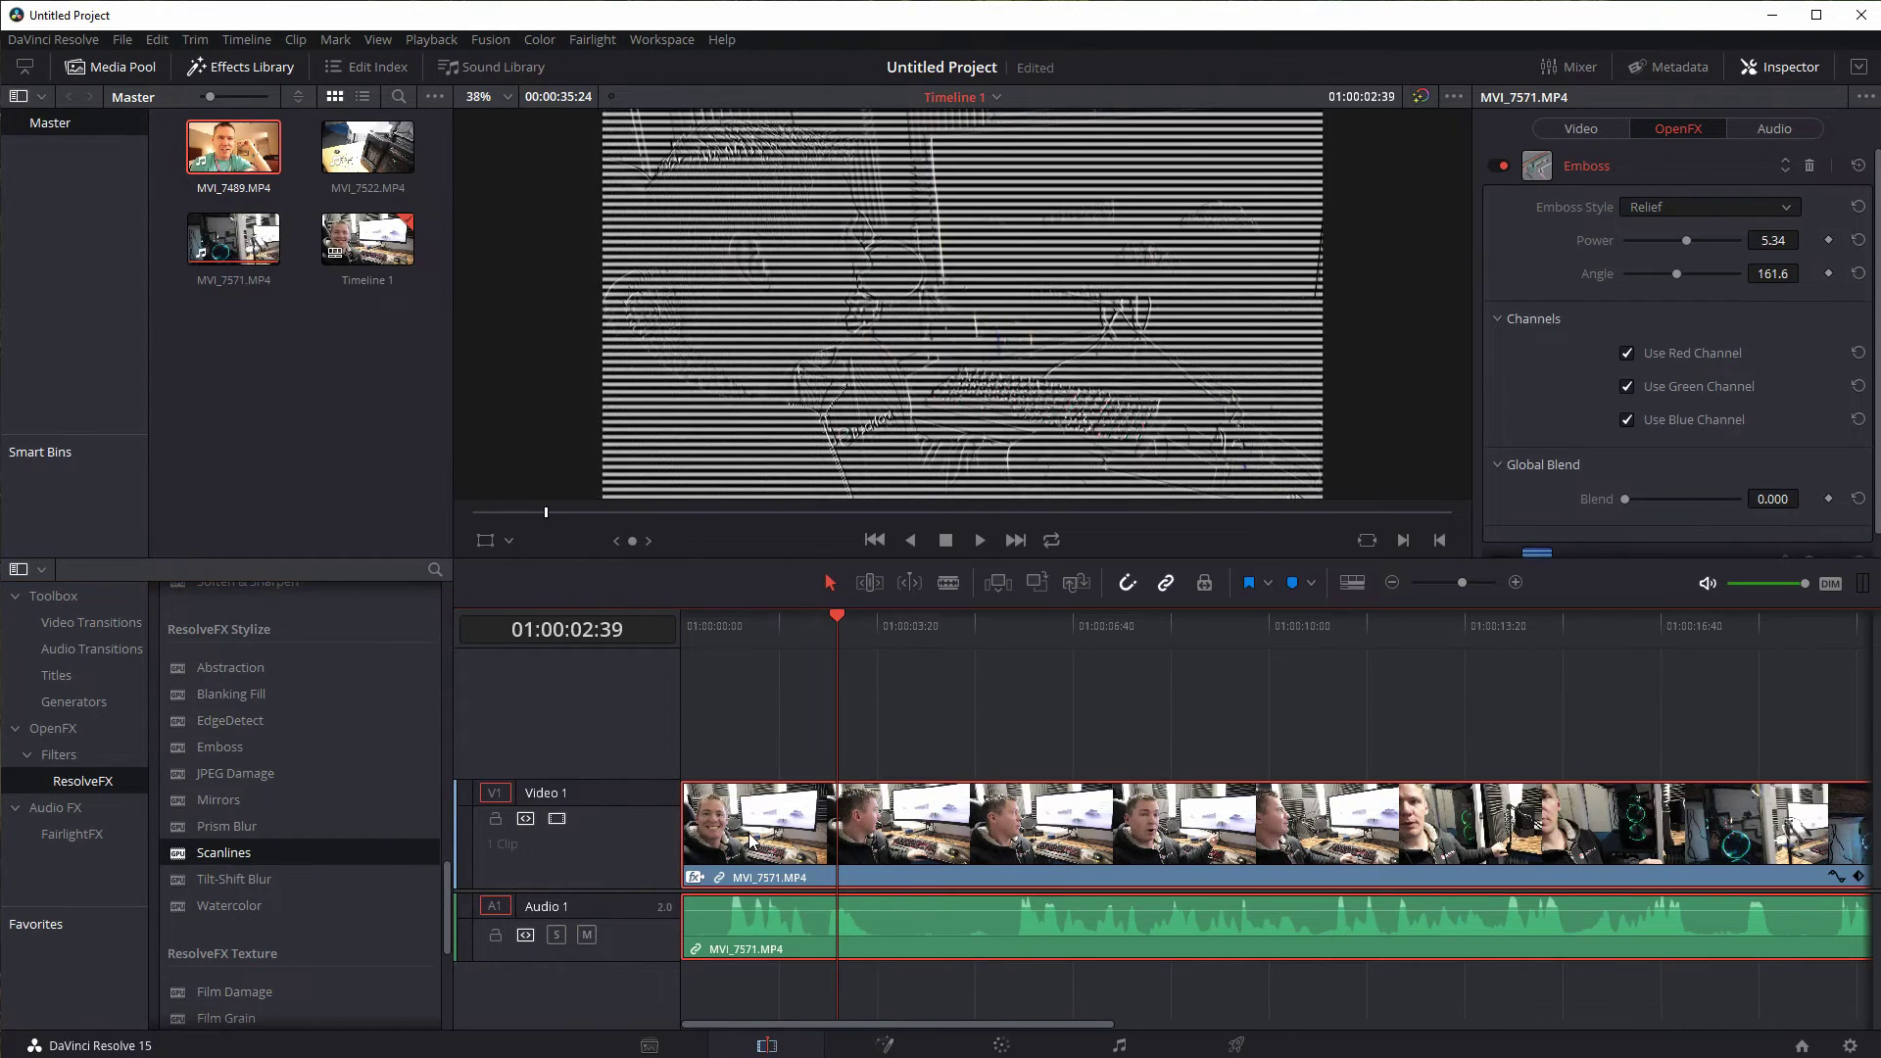
{"action": "left_click", "coordinate": [1808, 164]}
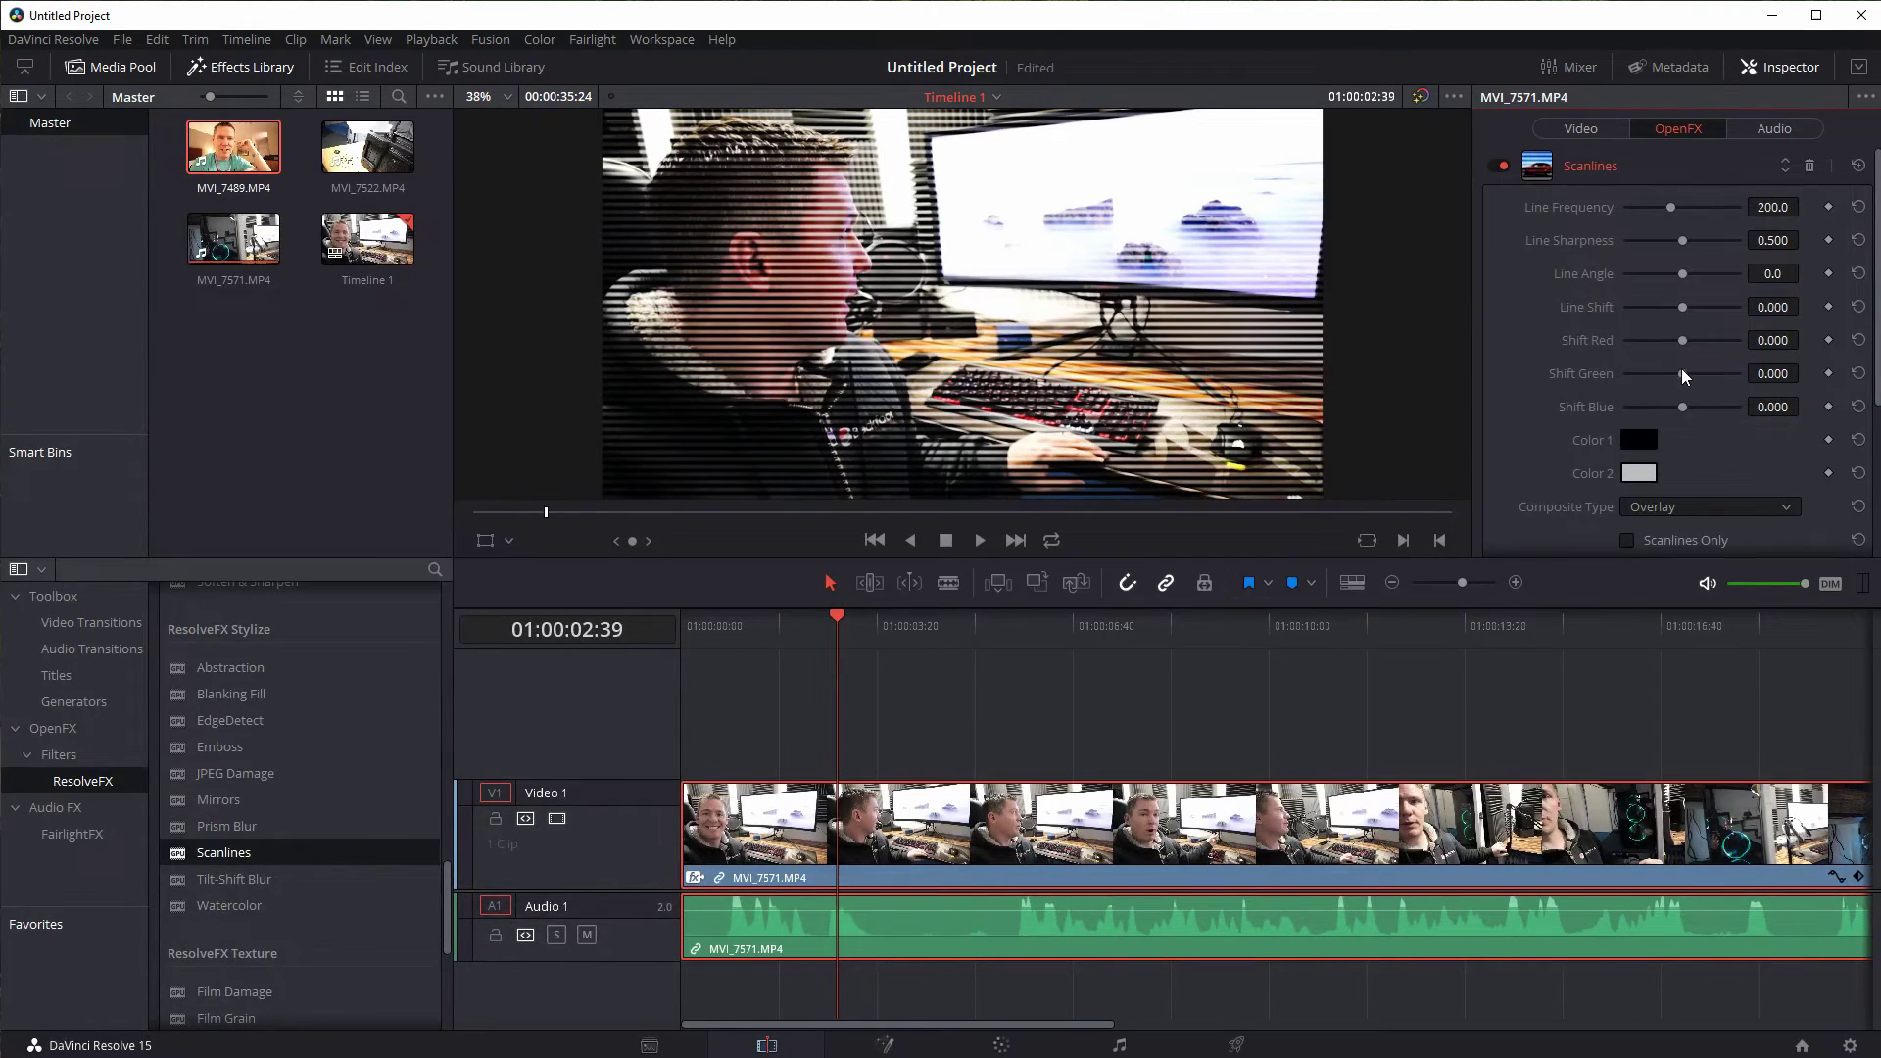
Step: Set Scanlines Shift Green to -0.898 and Line Angle to -180.0, then delete the effect
{"action": "left_click_drag", "start_coordinate": [1682, 374], "coordinate": [1630, 373]}
{"action": "left_click_drag", "start_coordinate": [1683, 276], "coordinate": [1624, 275]}
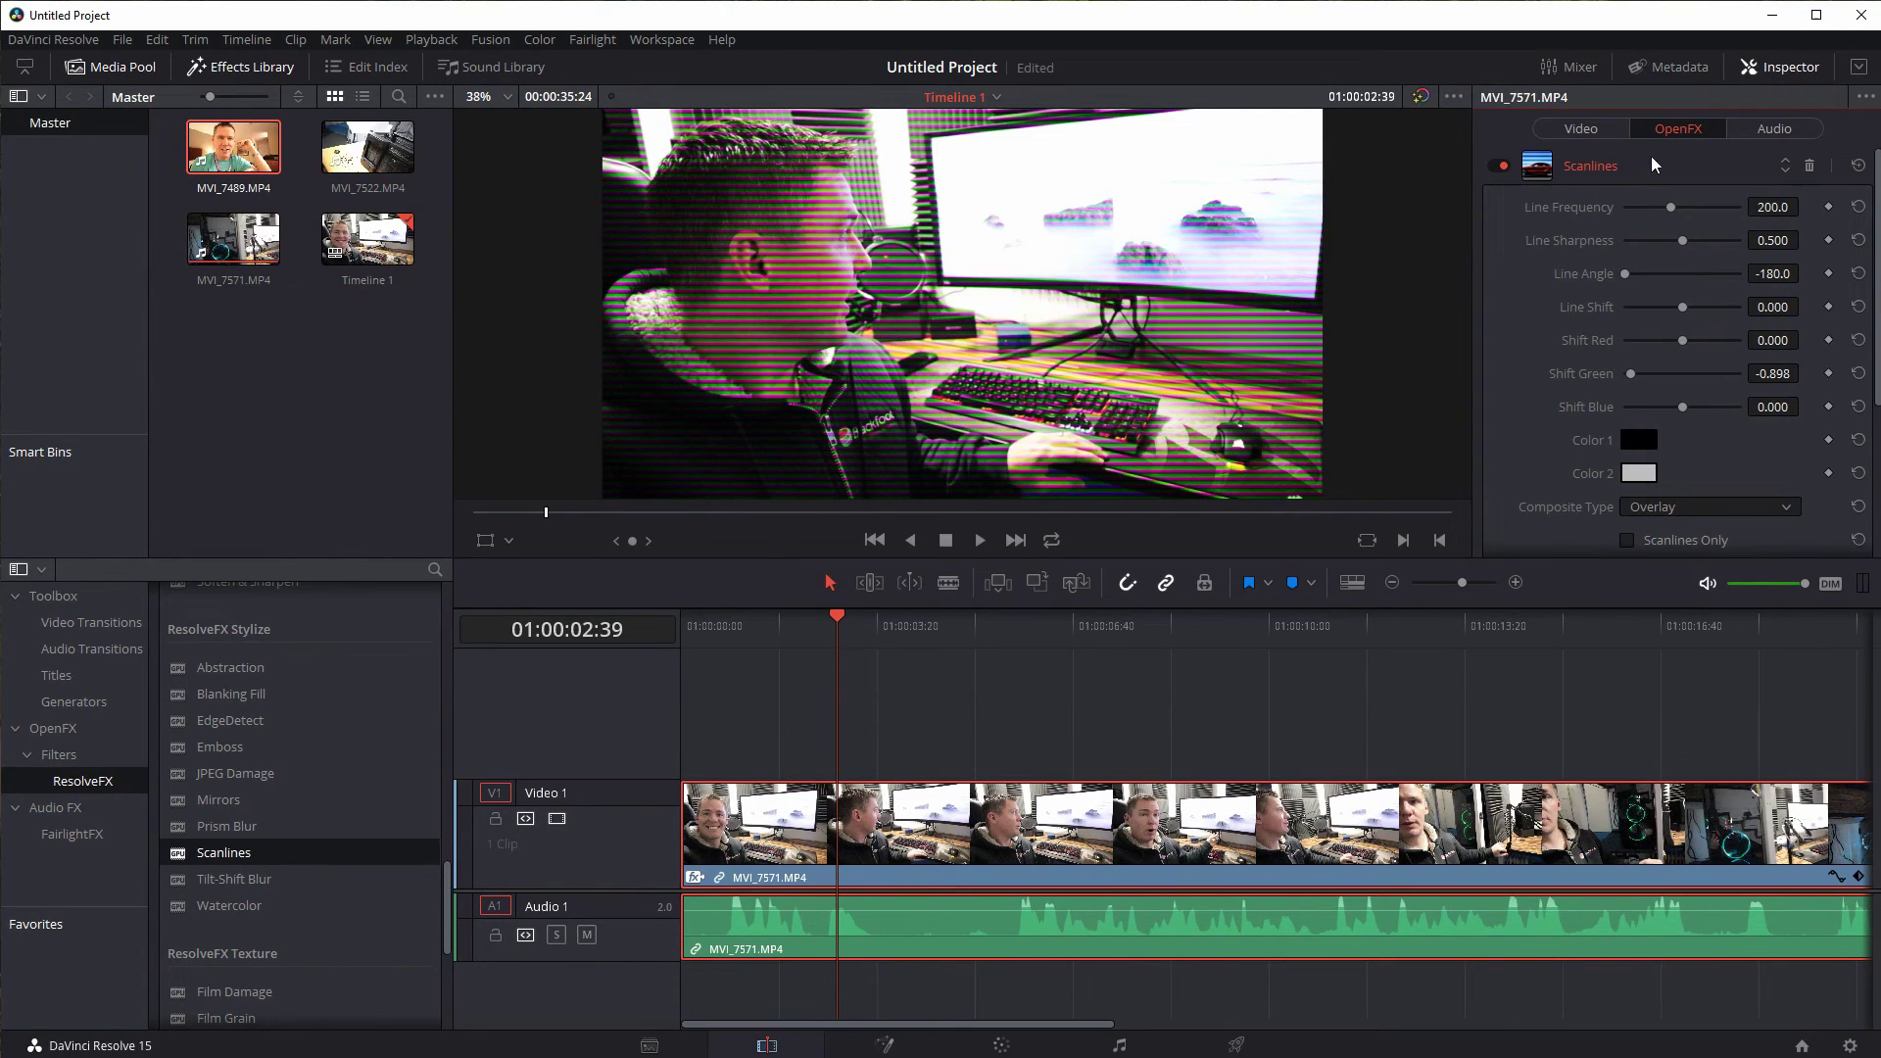
{"action": "left_click", "coordinate": [1810, 164]}
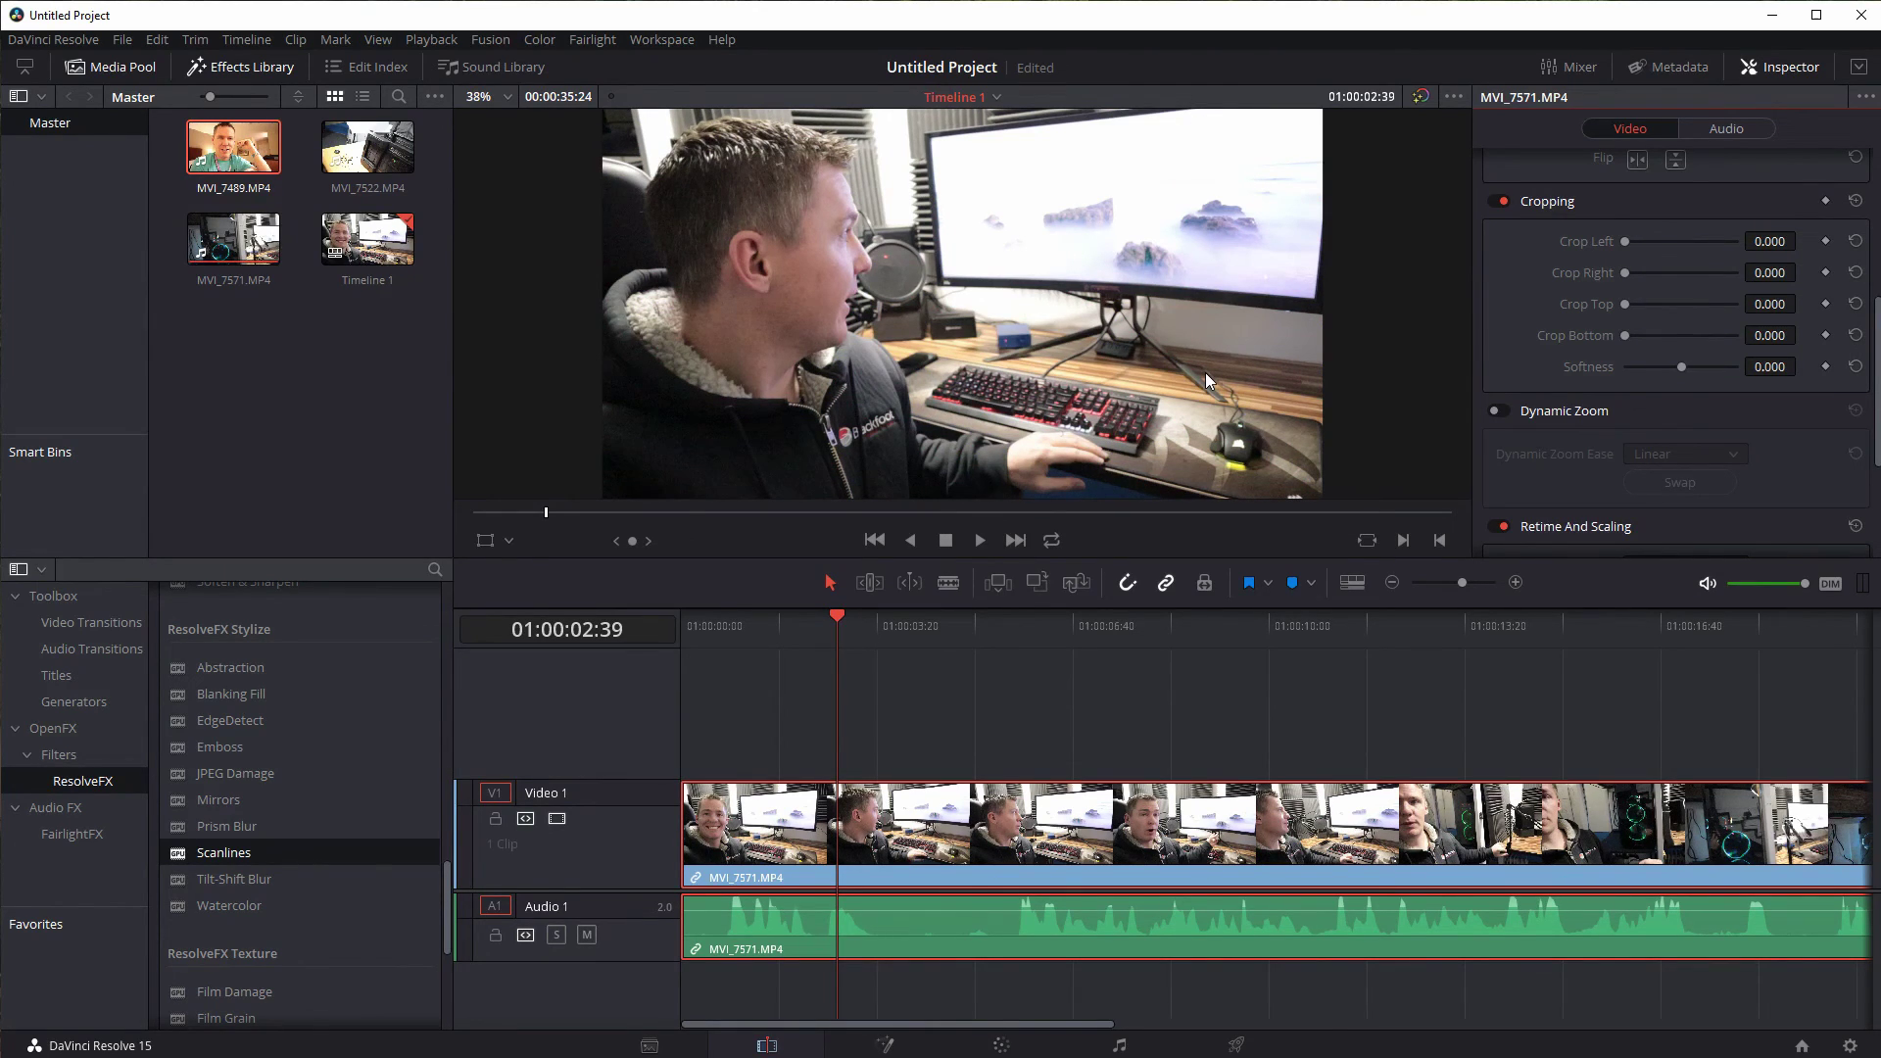
{"action": "scroll", "coordinate": [447, 907], "scroll_direction": "up", "scroll_amount": 8}
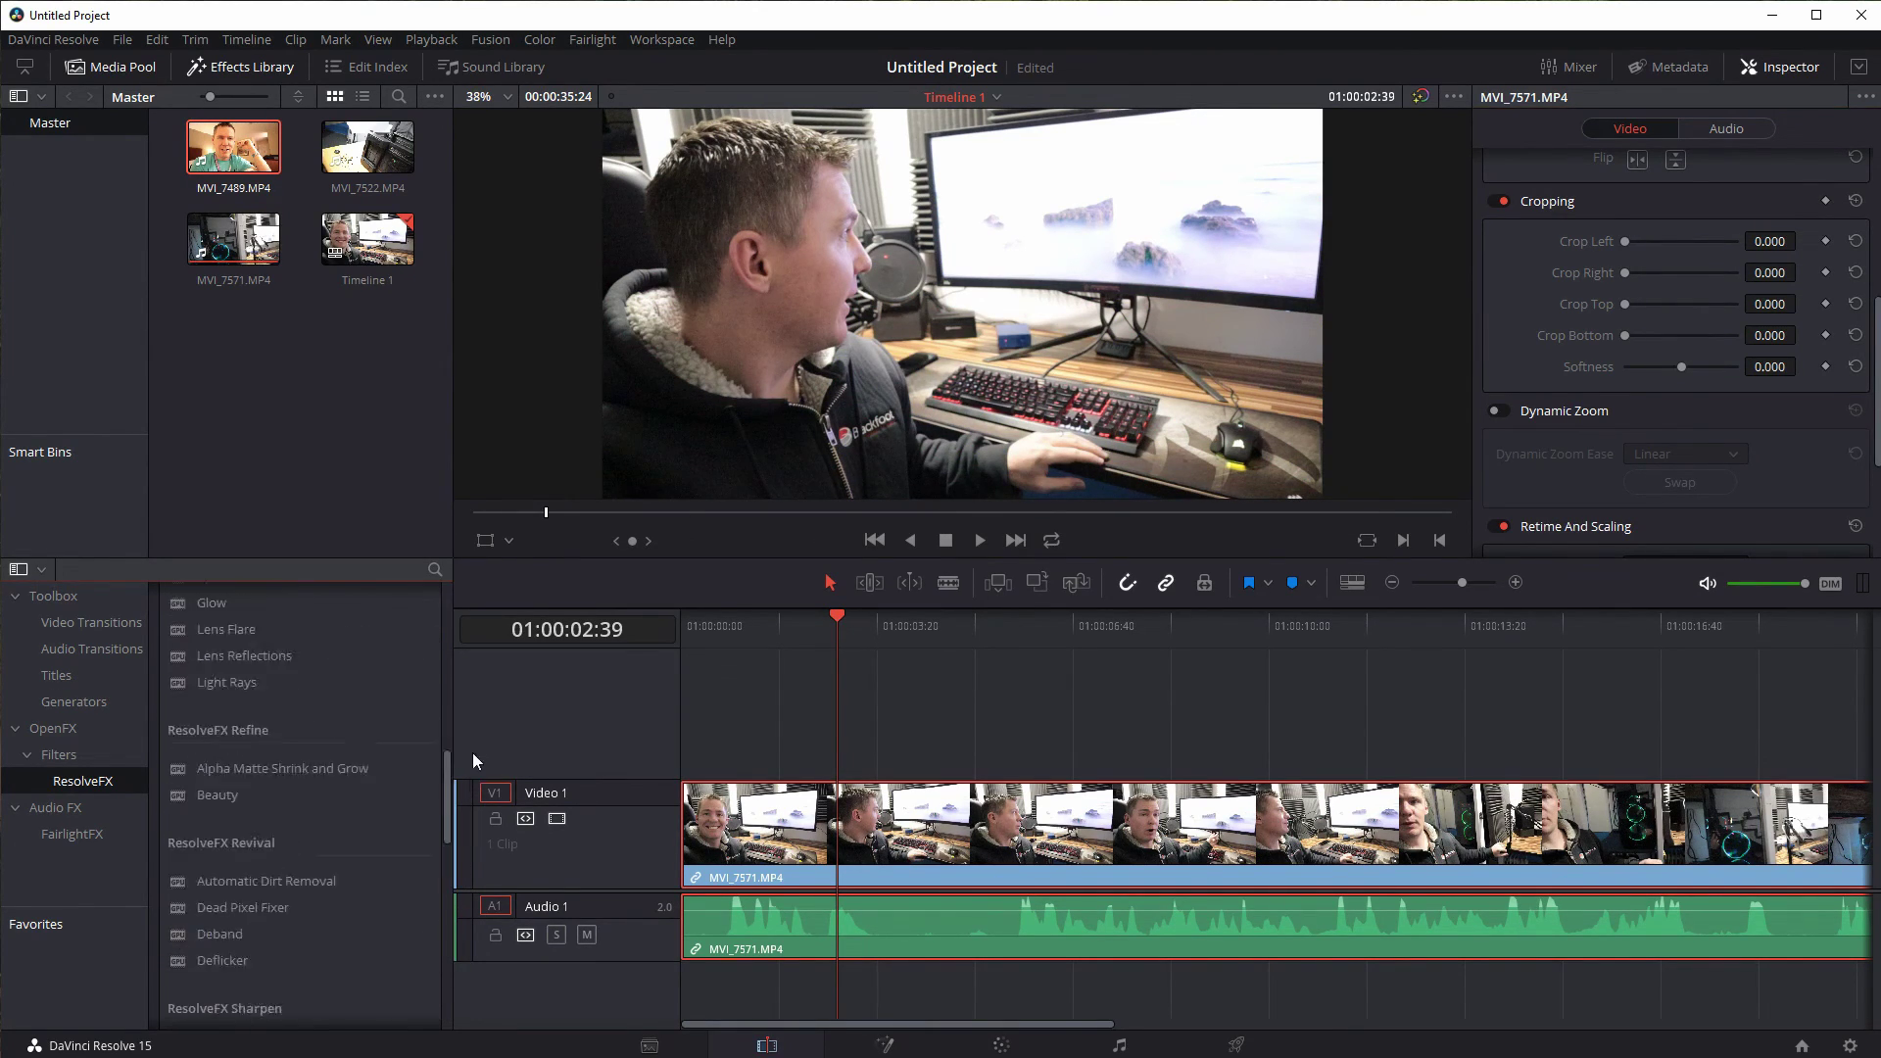
{"action": "scroll", "coordinate": [472, 760], "scroll_direction": "up", "scroll_amount": 6}
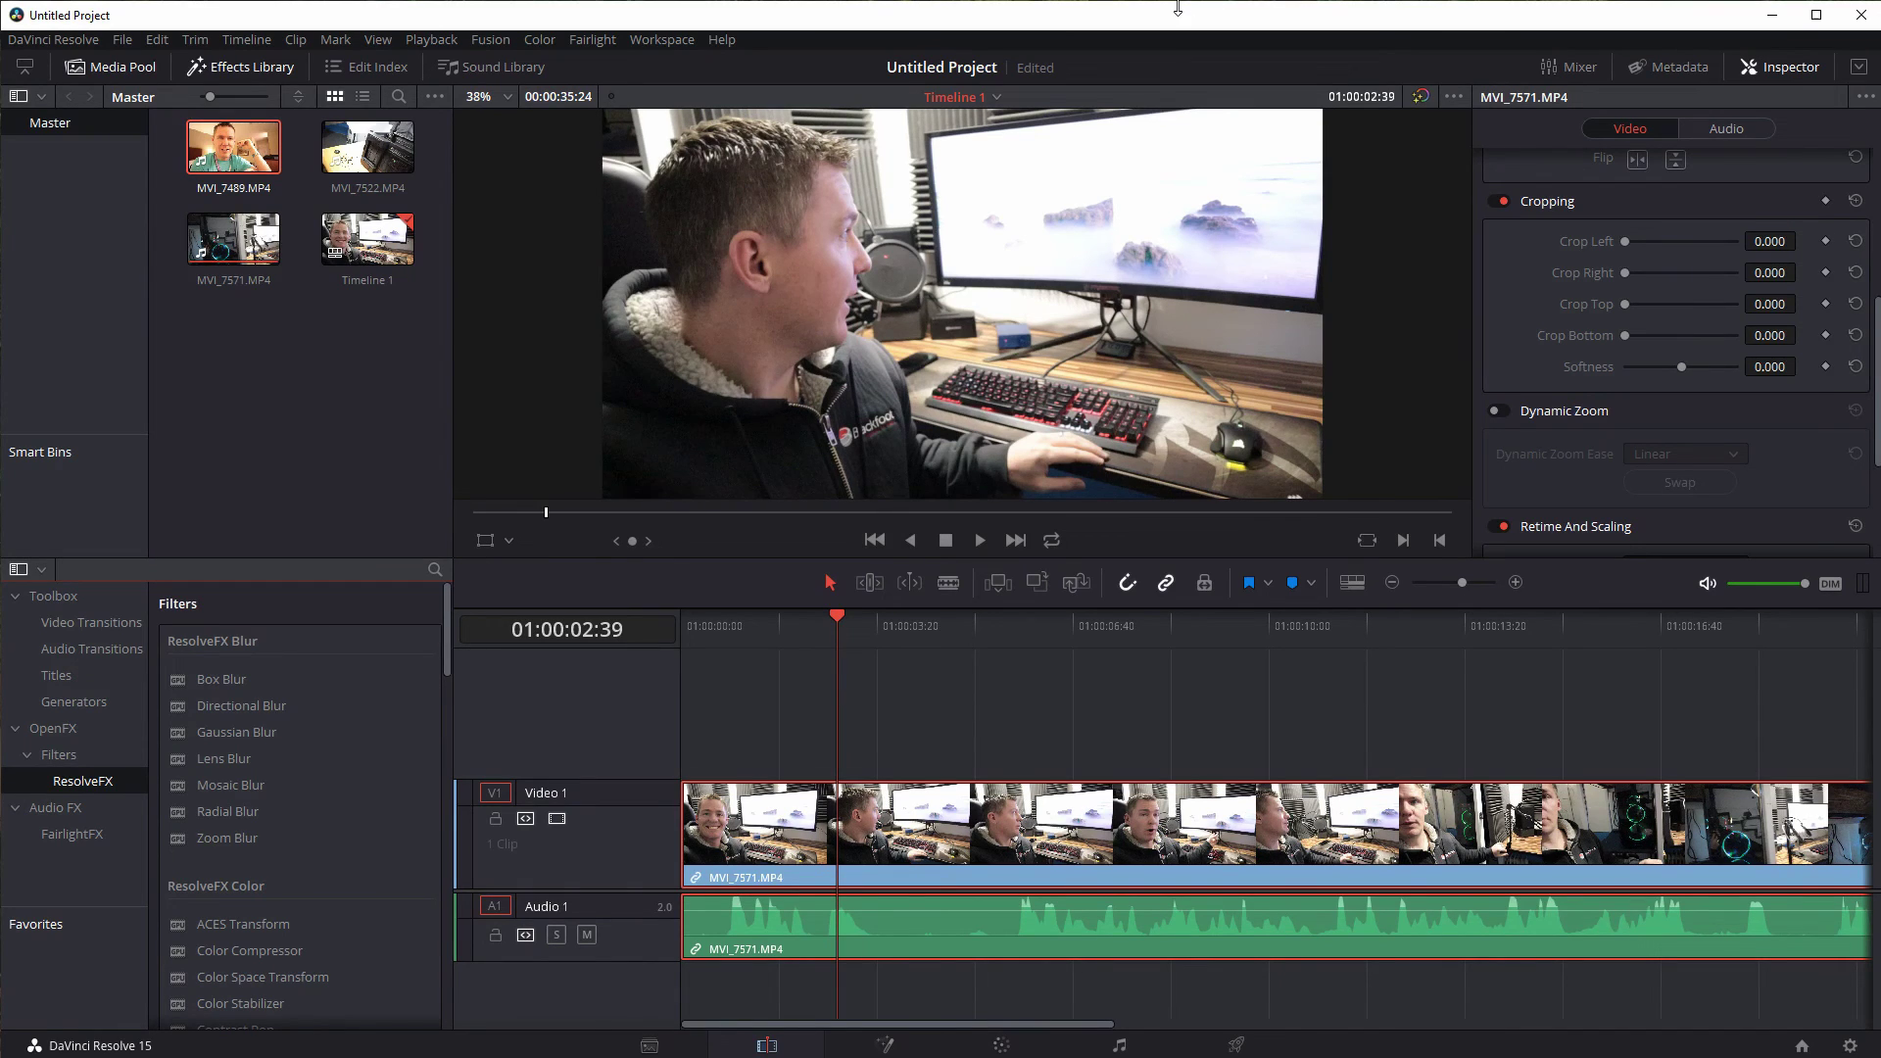